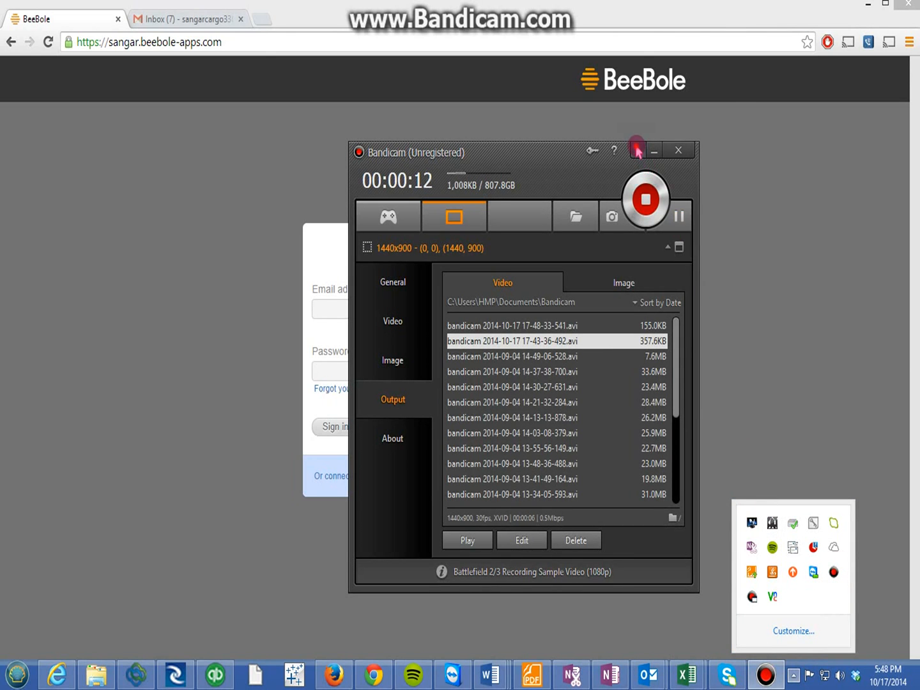
Hide the recorder window and open BeeBole's timesheet invitation e-mail in the Gmail inbox
click(637, 151)
click(916, 594)
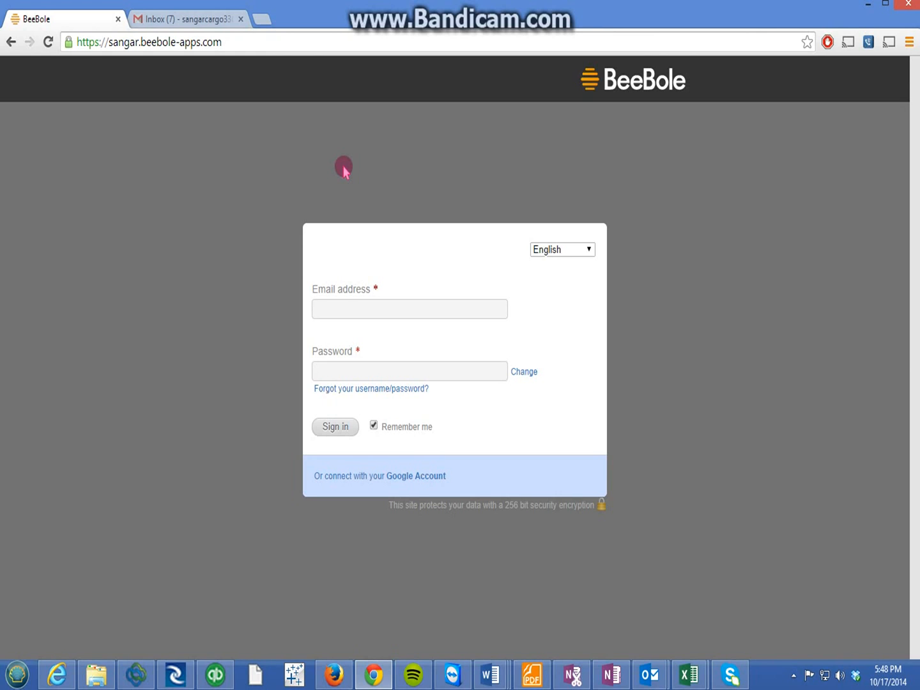
click(195, 24)
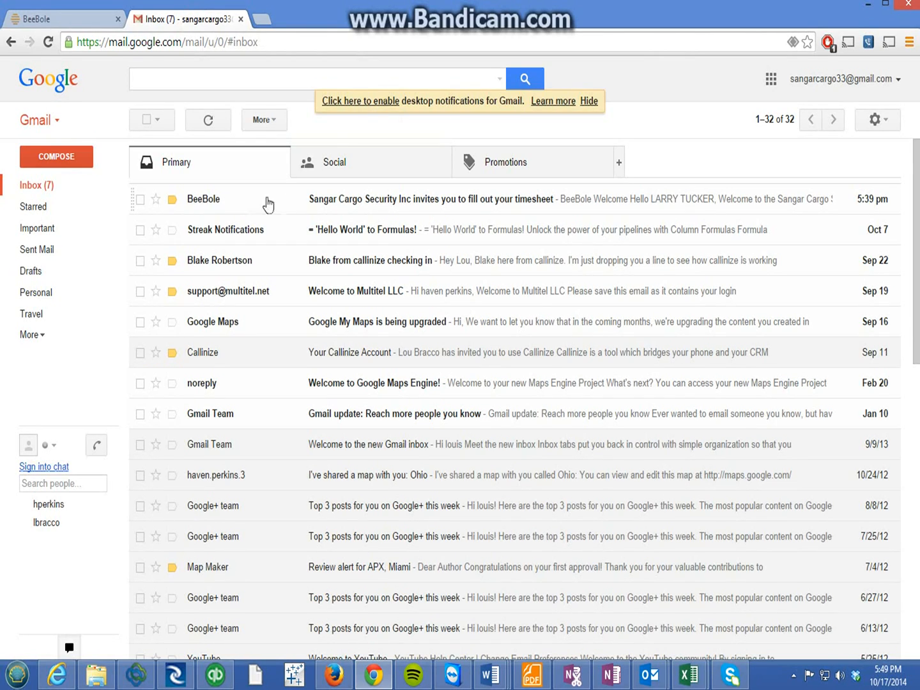
mouse_move(194, 206)
click(401, 204)
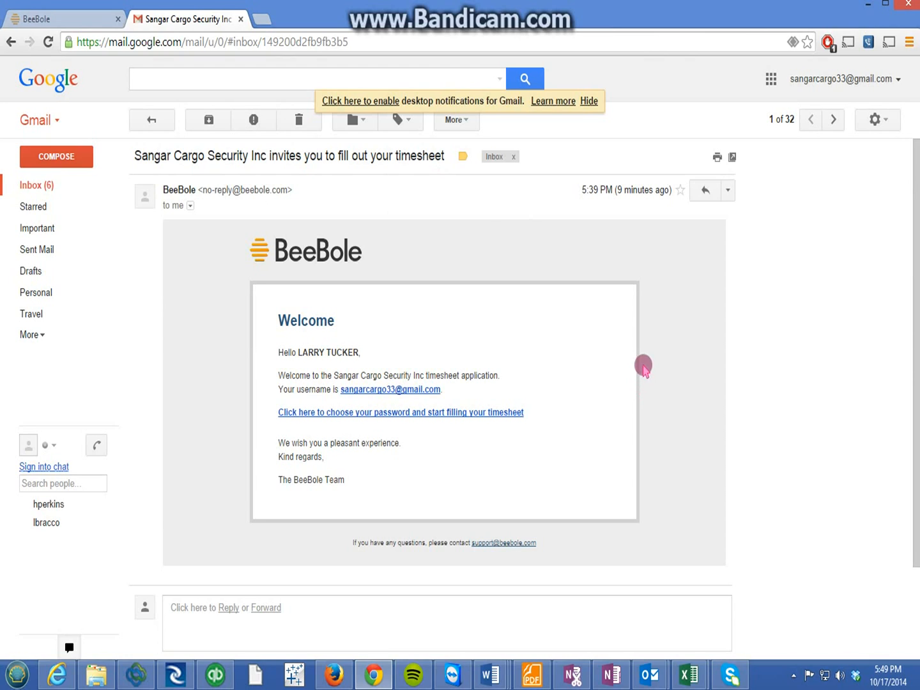
Follow the invitation's link to choose a password and start filling the timesheet
drag(292, 354, 318, 353)
click(359, 353)
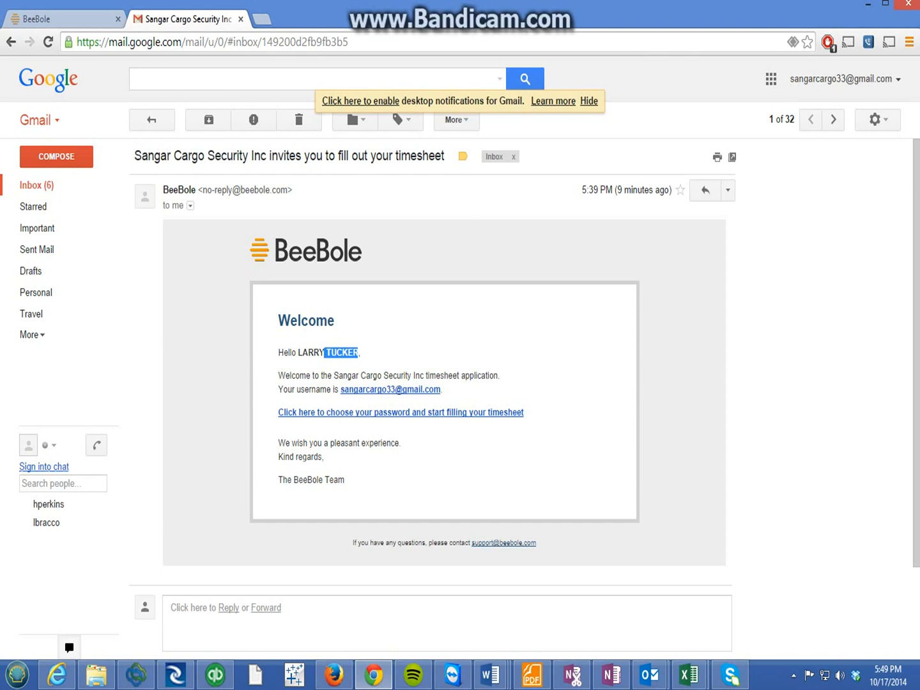
drag(313, 353, 311, 365)
click(311, 366)
drag(297, 352, 358, 353)
click(384, 352)
click(367, 414)
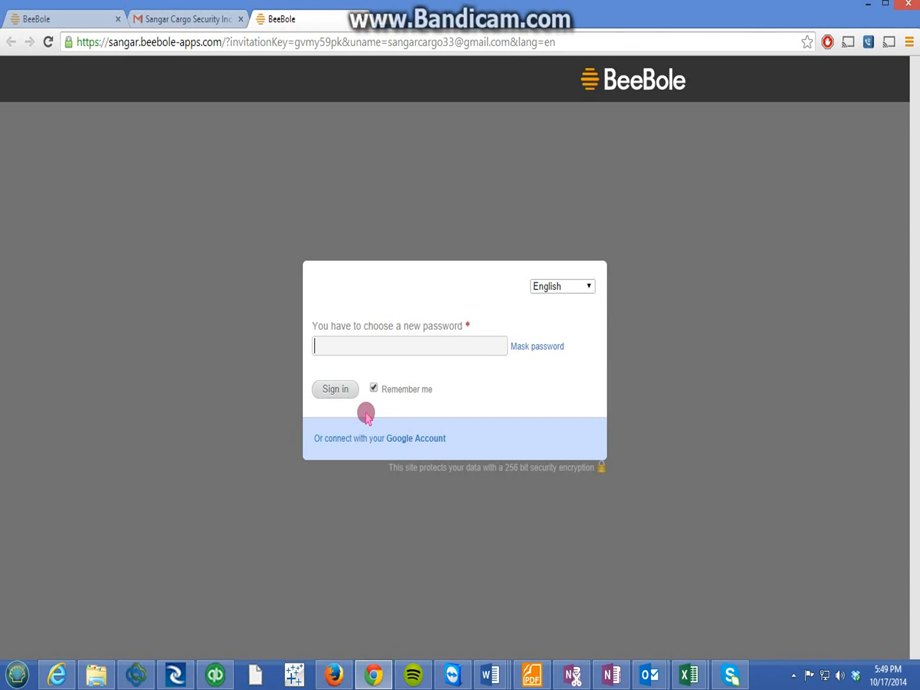
Enter a new account password, sign in and dismiss the browser's offer to save it
click(410, 355)
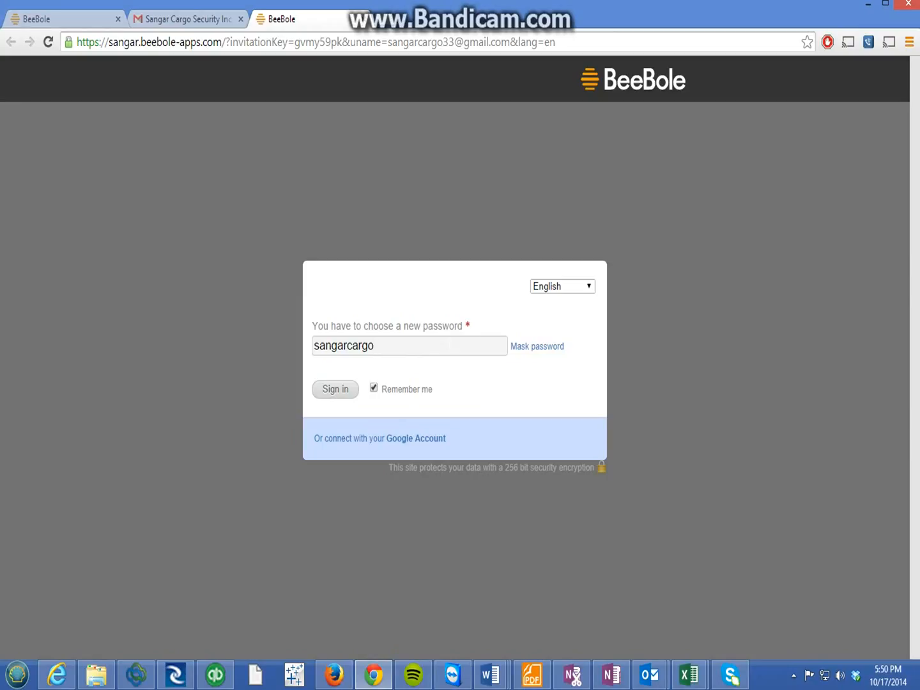
click(428, 390)
click(335, 397)
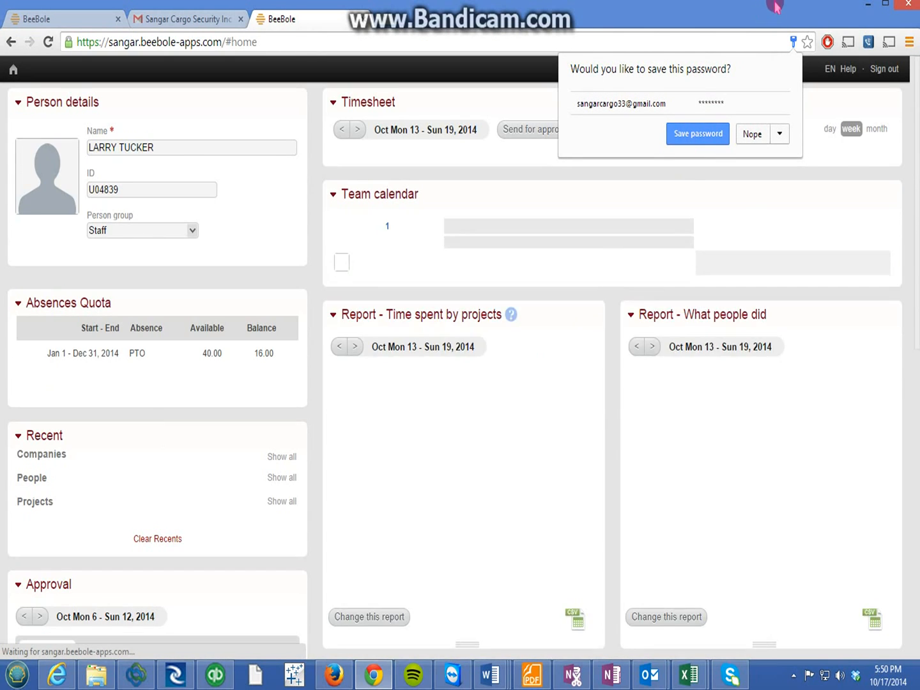
click(616, 15)
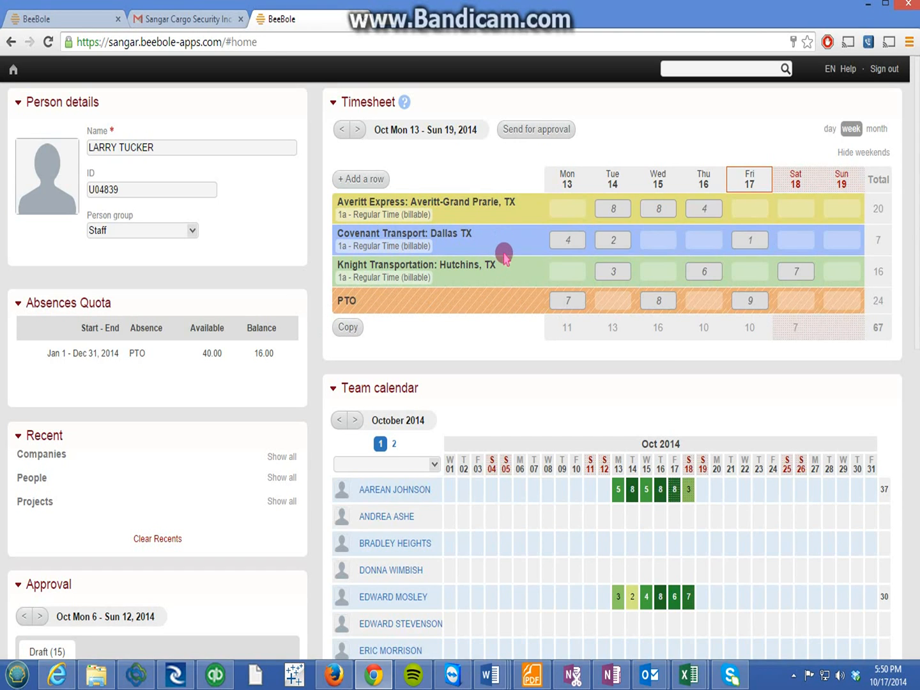
Examine both pages of the October 2014 team calendar and the hours recorded for each employee
scroll(499, 256, down, 3)
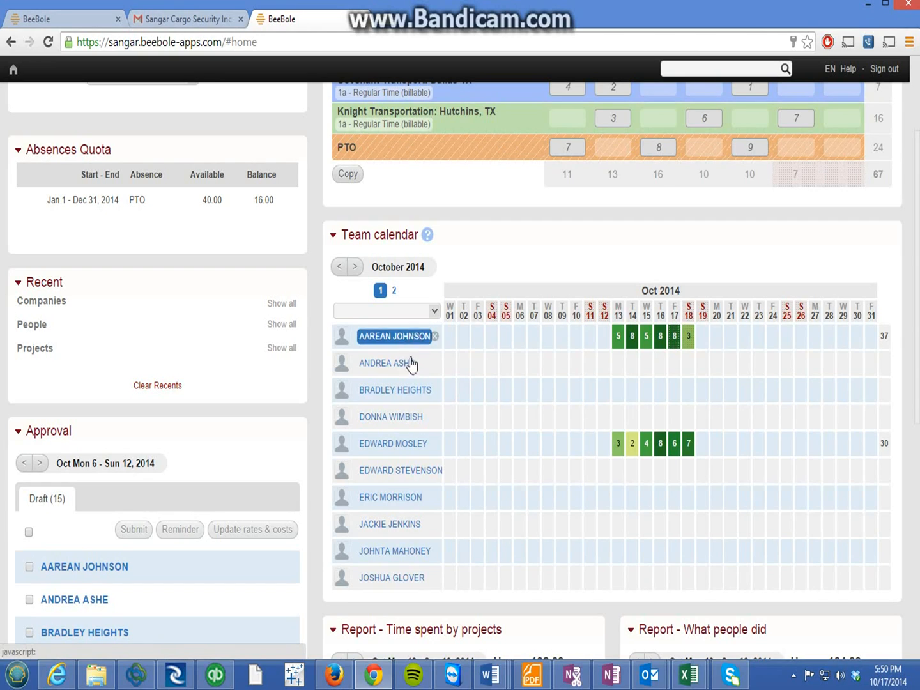
click(406, 561)
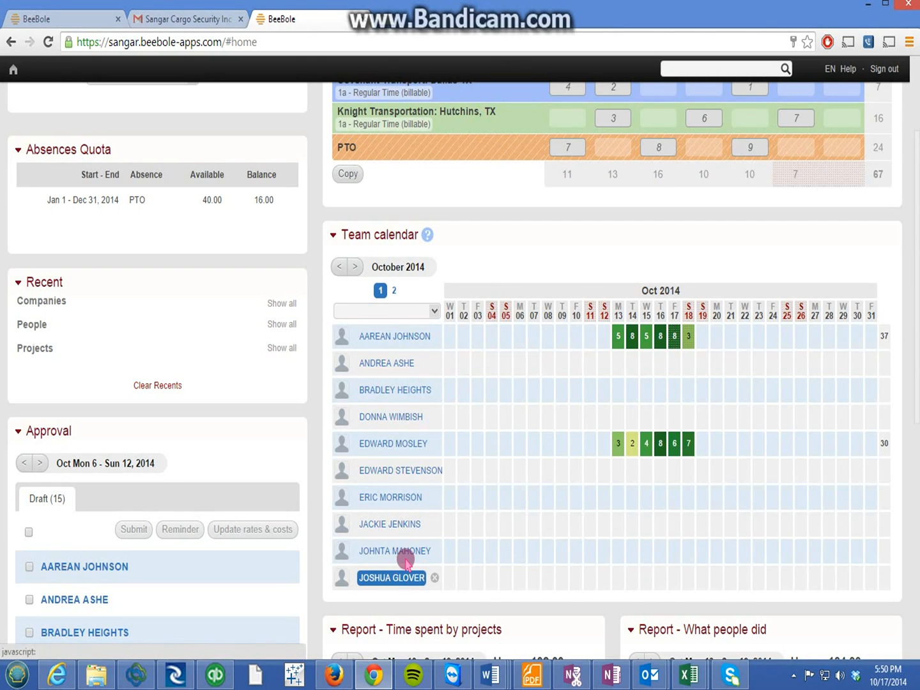
click(400, 355)
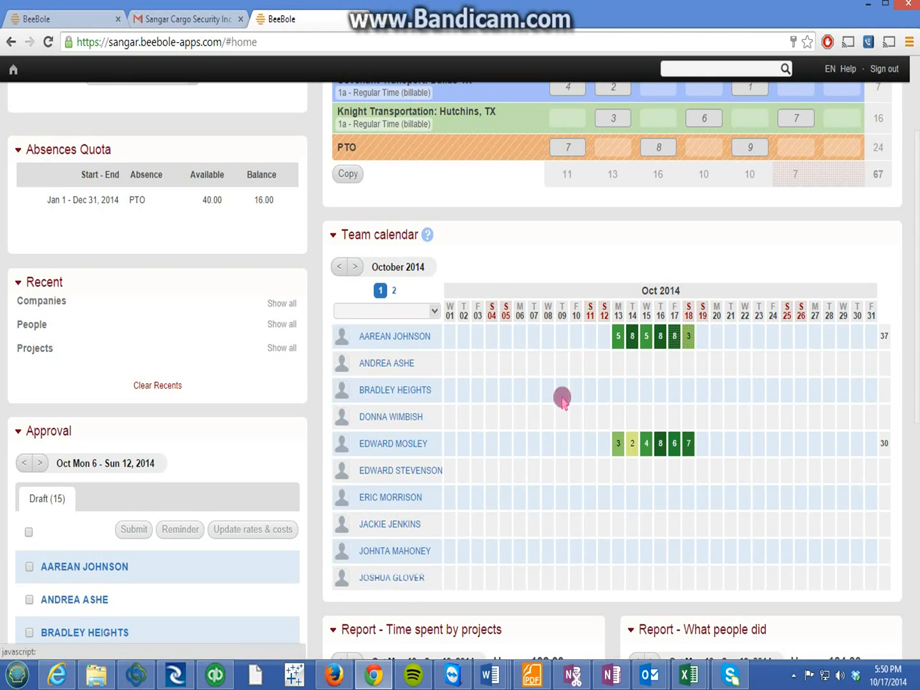
mouse_move(626, 342)
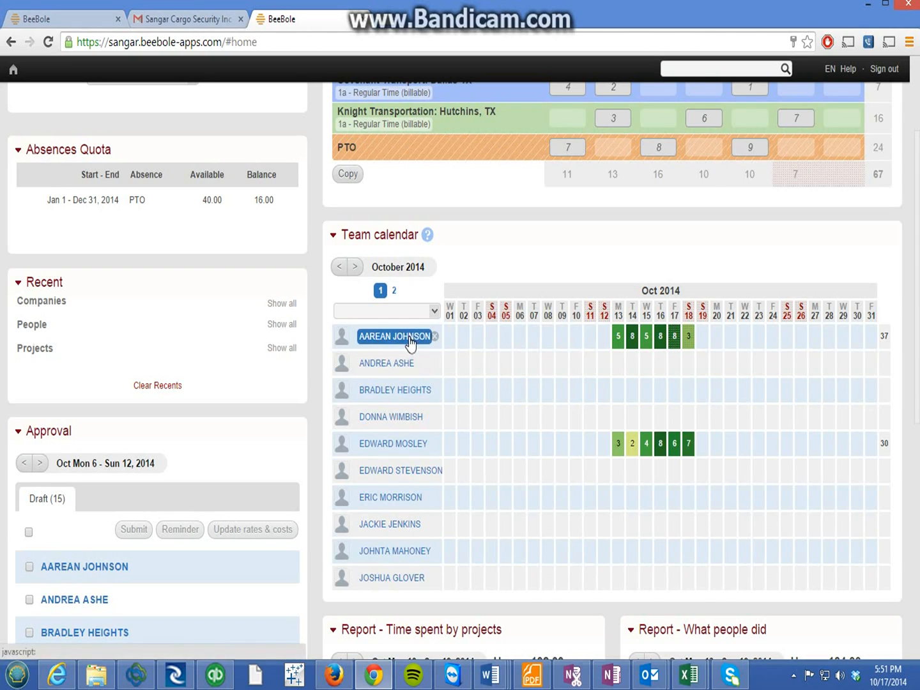
click(395, 292)
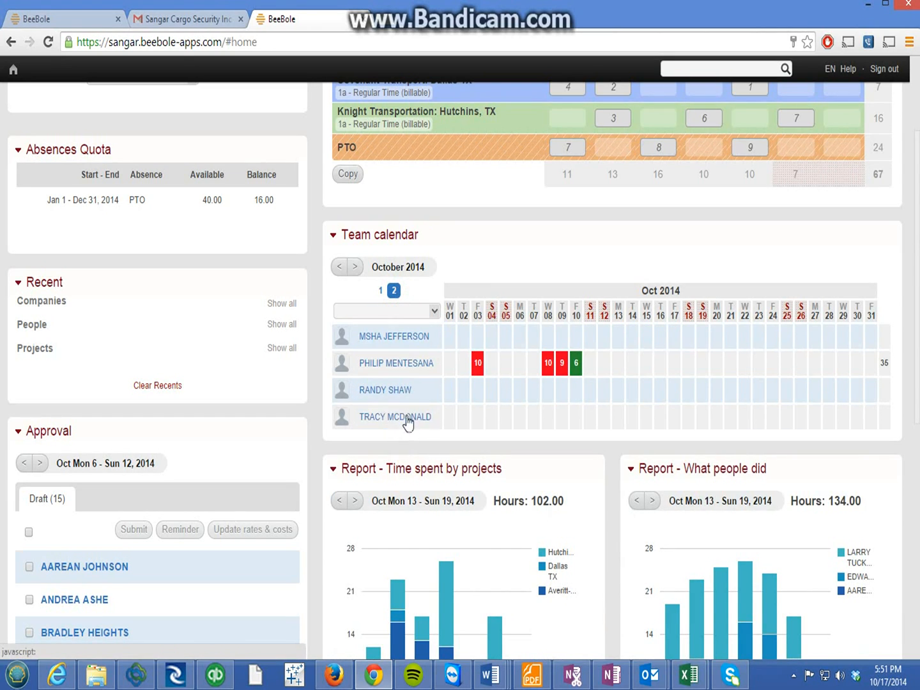
click(403, 335)
click(659, 129)
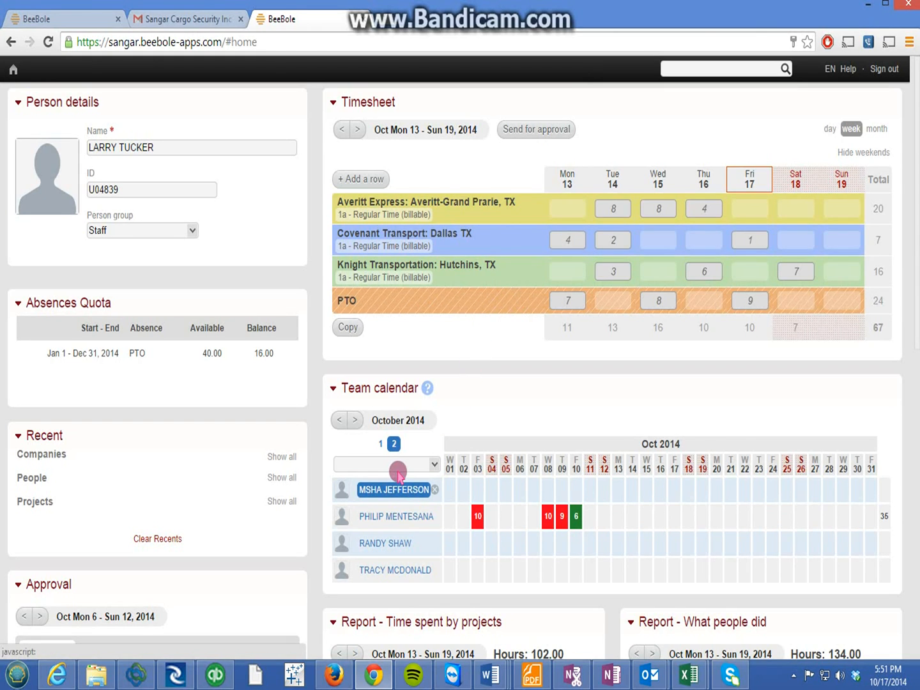
click(381, 444)
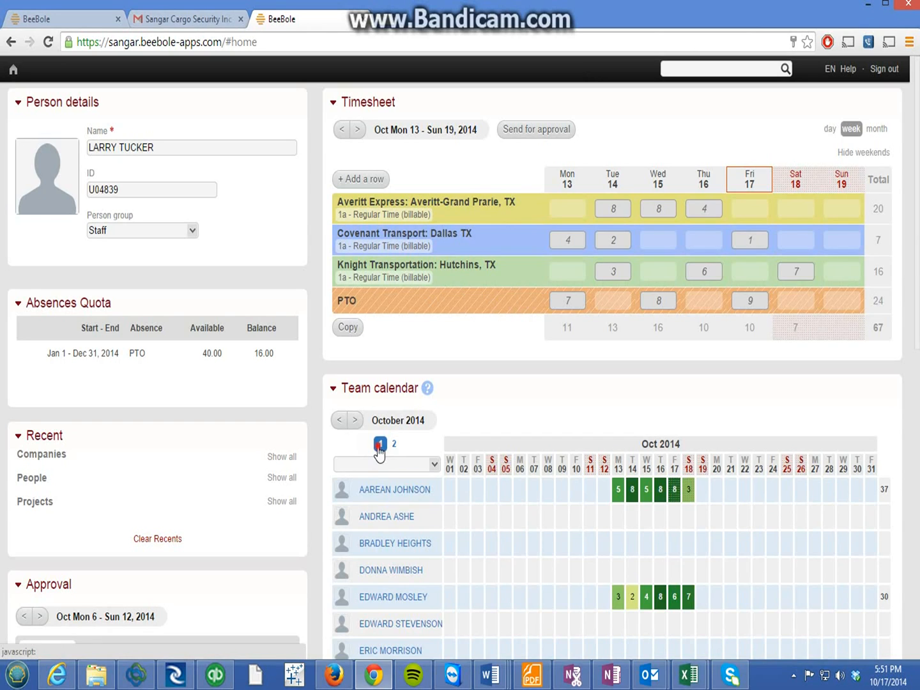
scroll(484, 404, down, 2)
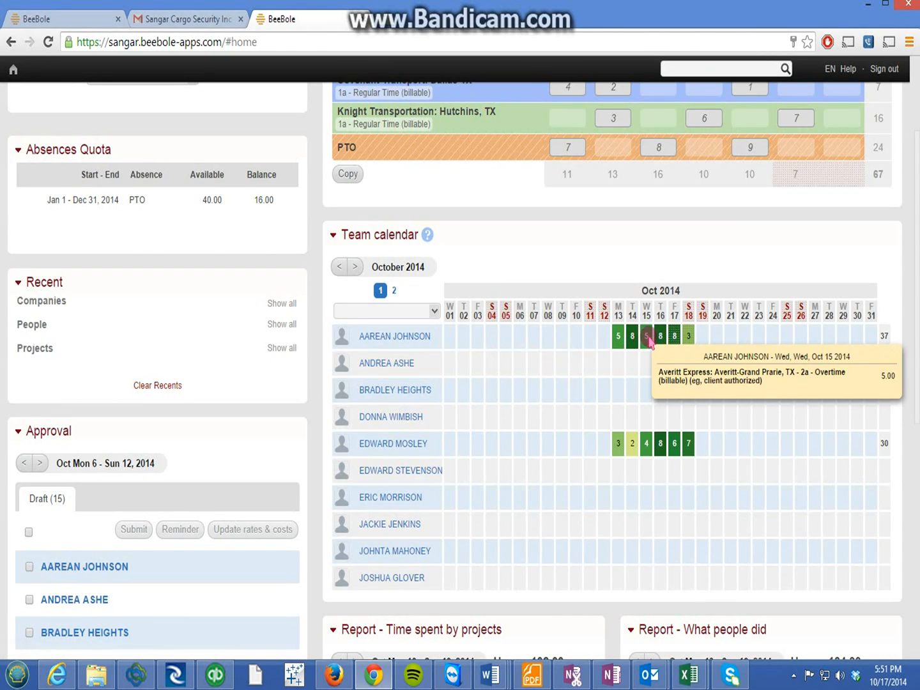
click(396, 401)
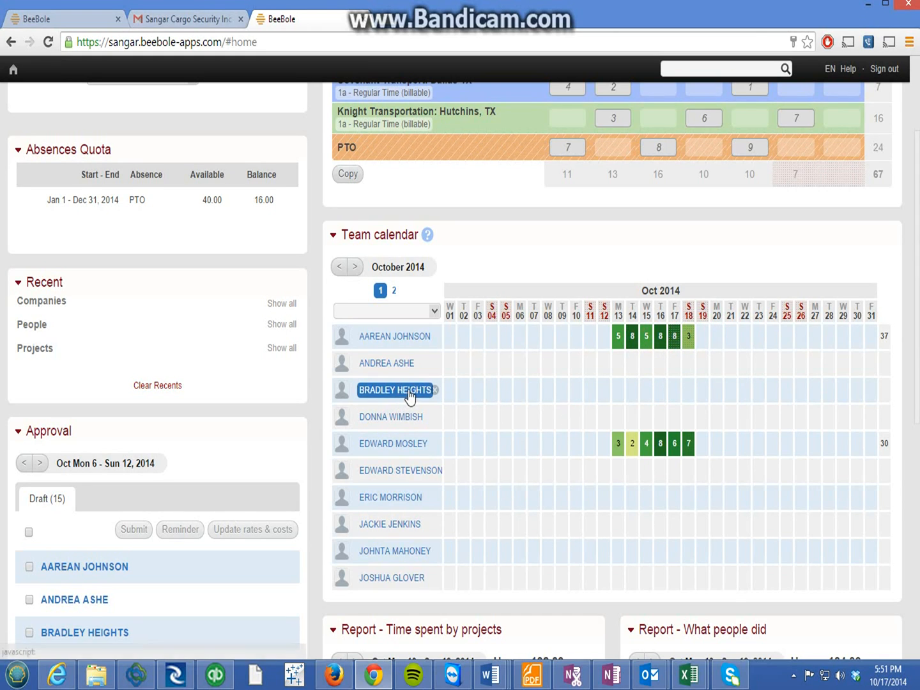
Open the fourth employee listed in the team calendar and assign the empty timesheet row to Knight Transportation's Hutchins, TX project
click(373, 419)
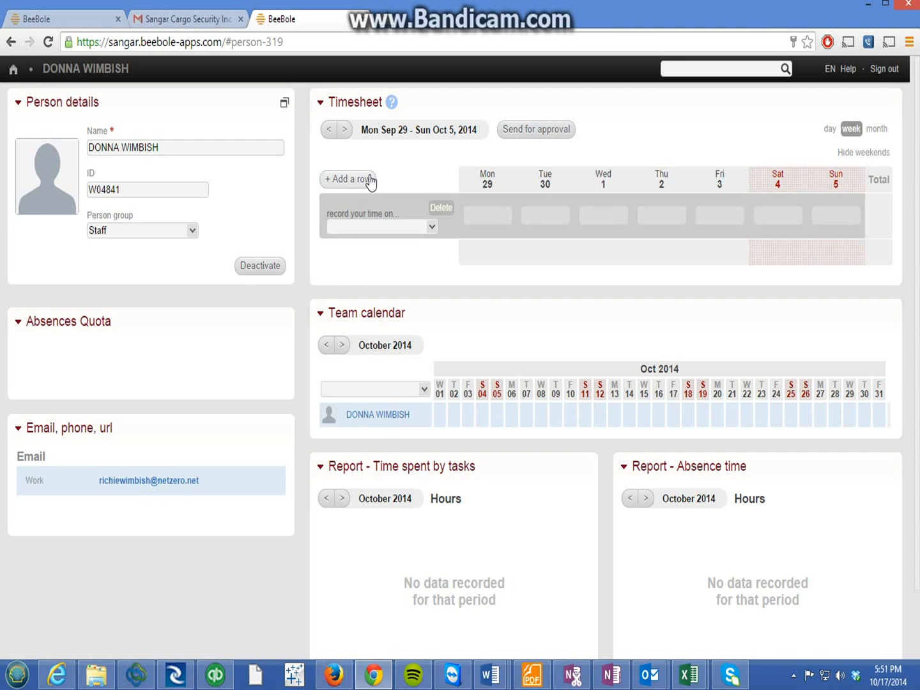
click(434, 230)
click(432, 227)
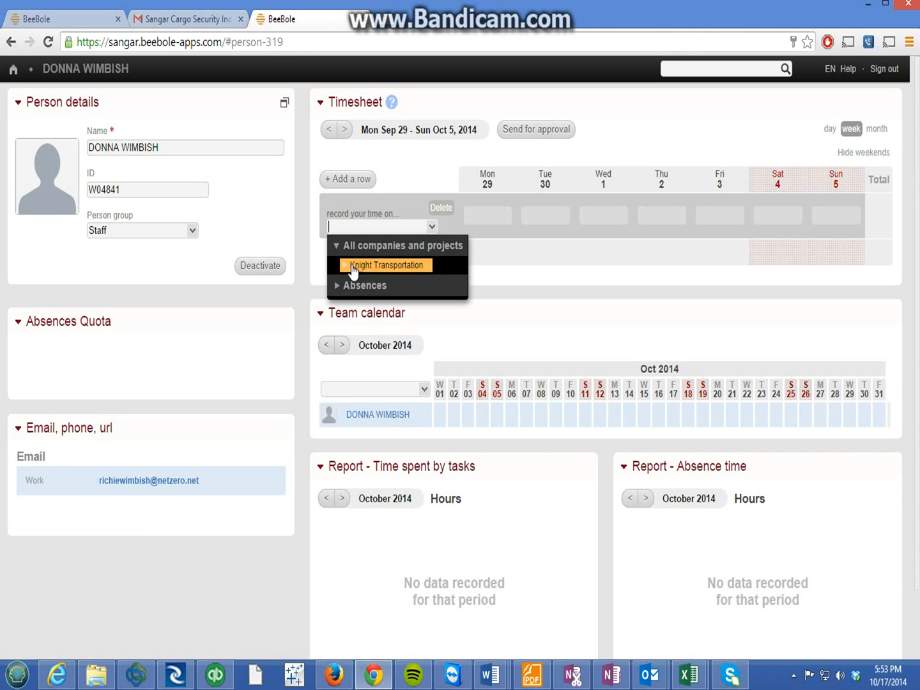
click(354, 271)
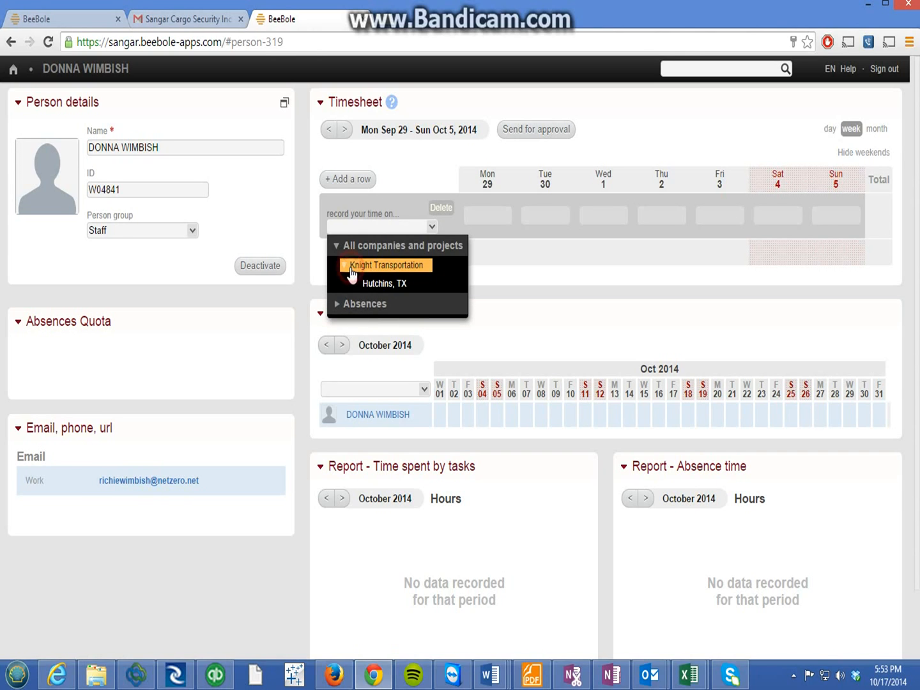
click(384, 286)
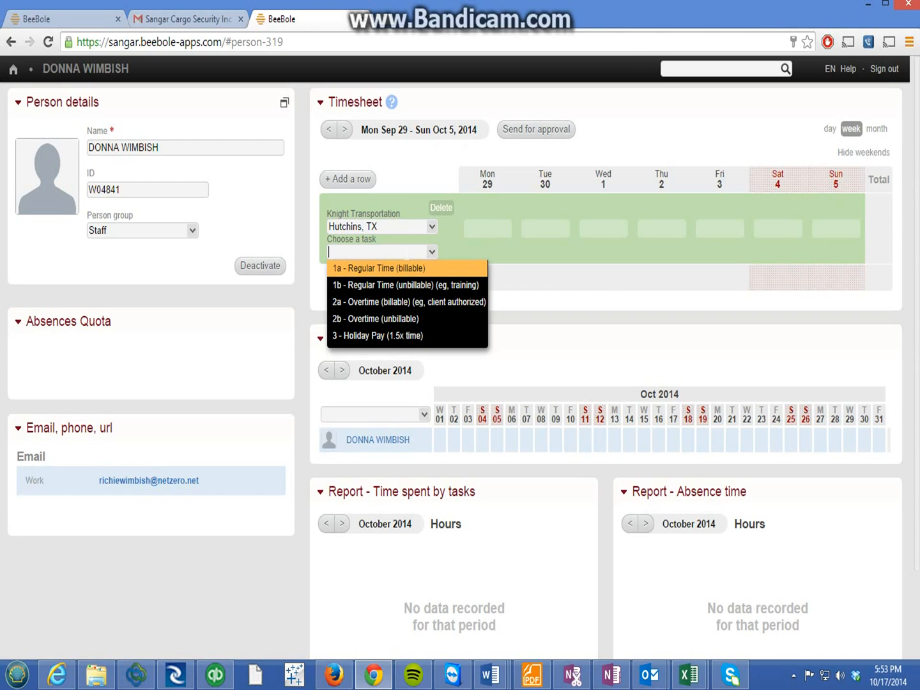
Try to enter 10 hours for Mon 29 without choosing a task, and clear the entry
click(351, 242)
click(420, 163)
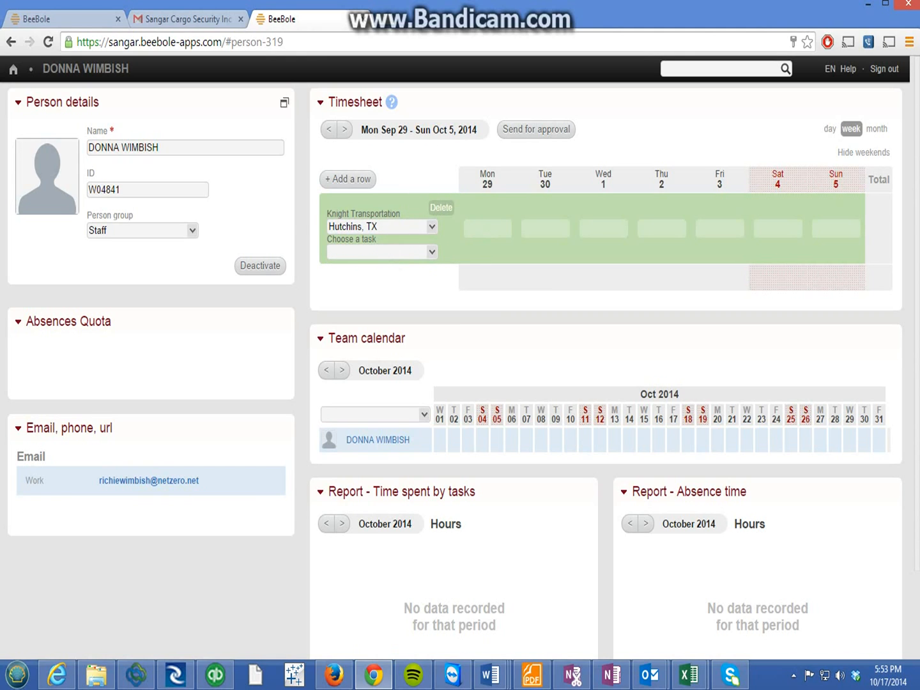
click(452, 252)
click(489, 228)
text(10)
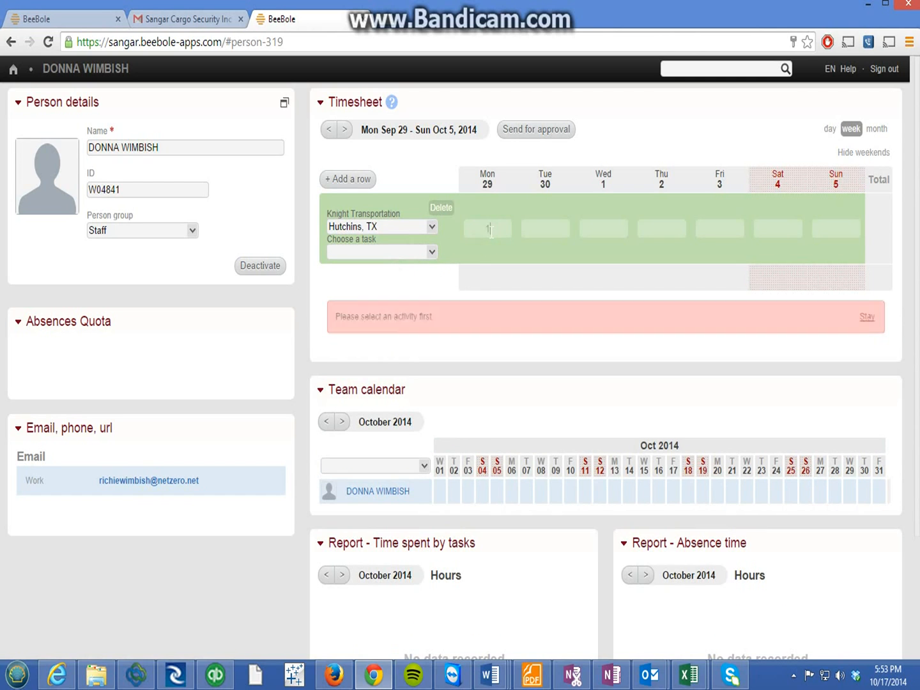
click(508, 240)
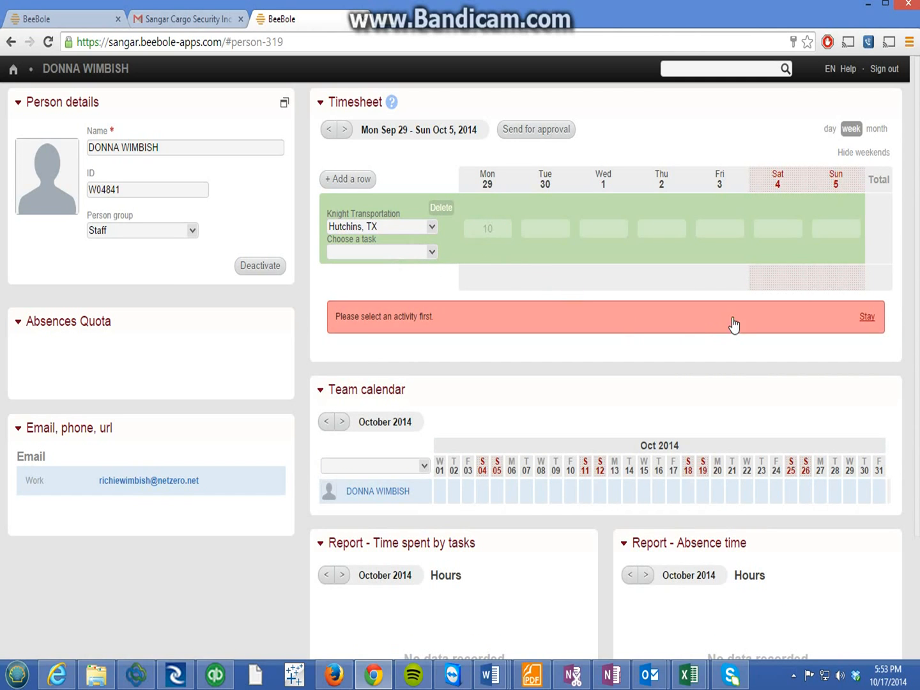
click(500, 232)
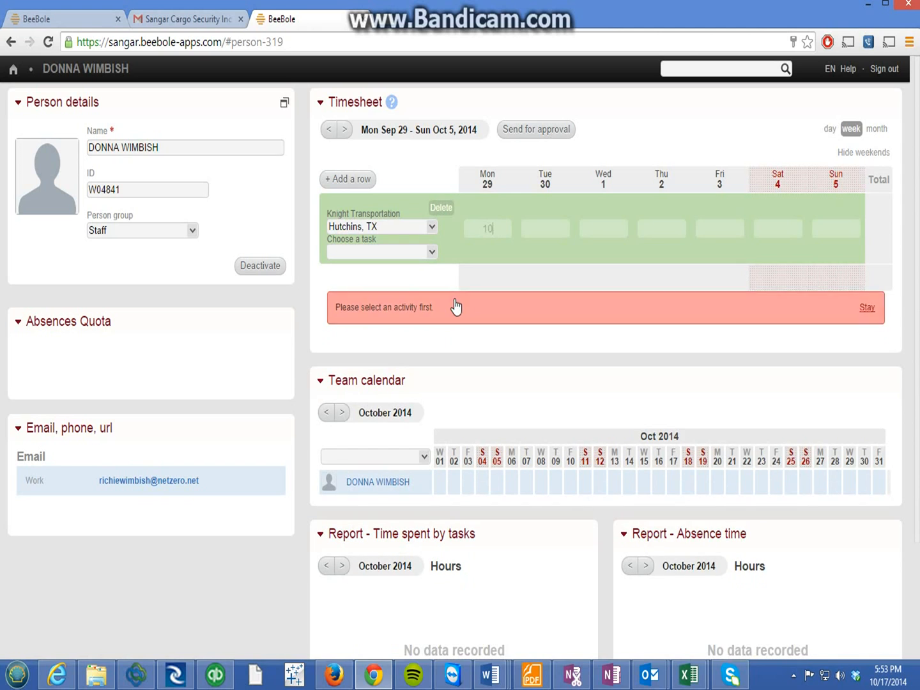
click(453, 303)
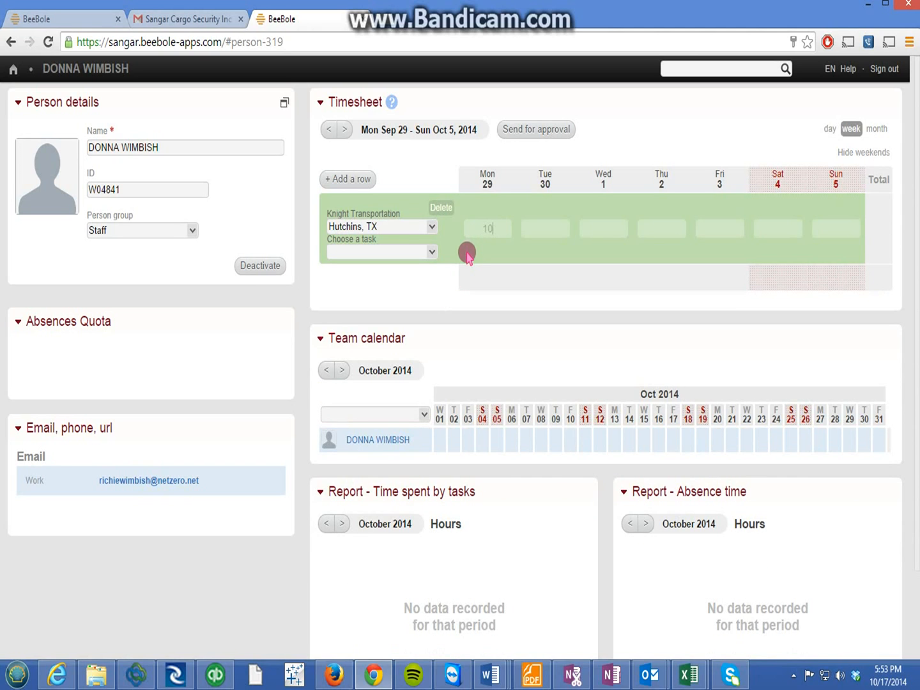
key(BackSpace)
key(BackSpace)
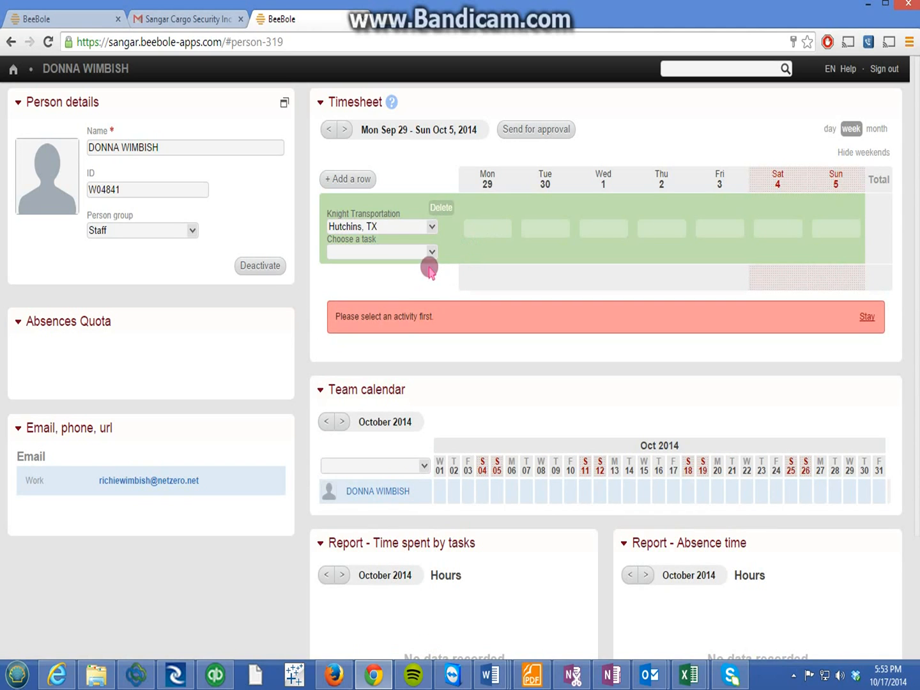
Choose the task 1a - Regular Time (billable) for the Hutchins, TX row and enter 8 hours each for Wed 1 and Thu 2
click(433, 255)
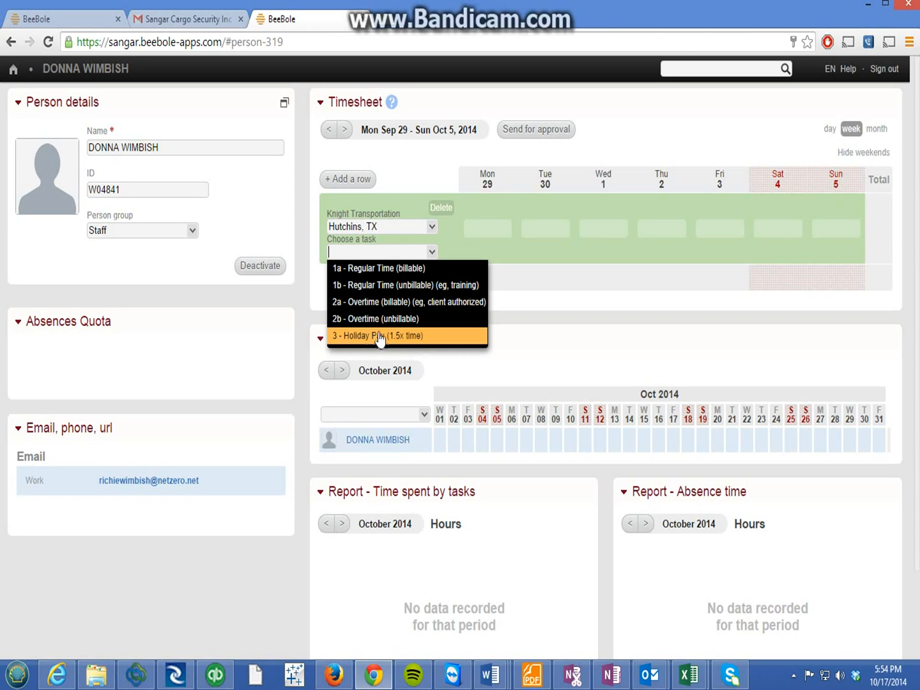
click(402, 271)
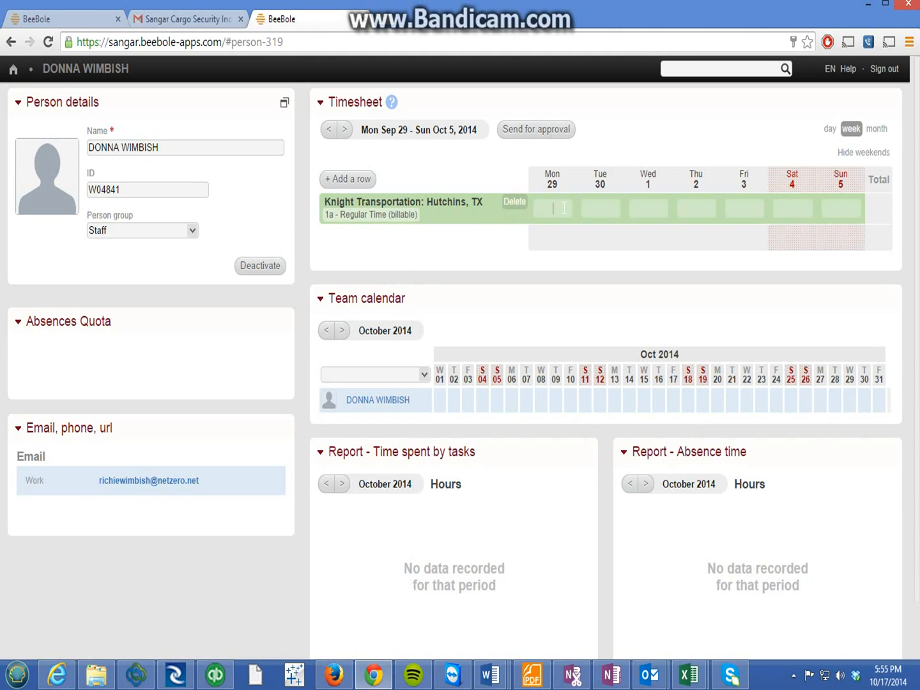
text(8)
click(653, 207)
click(669, 214)
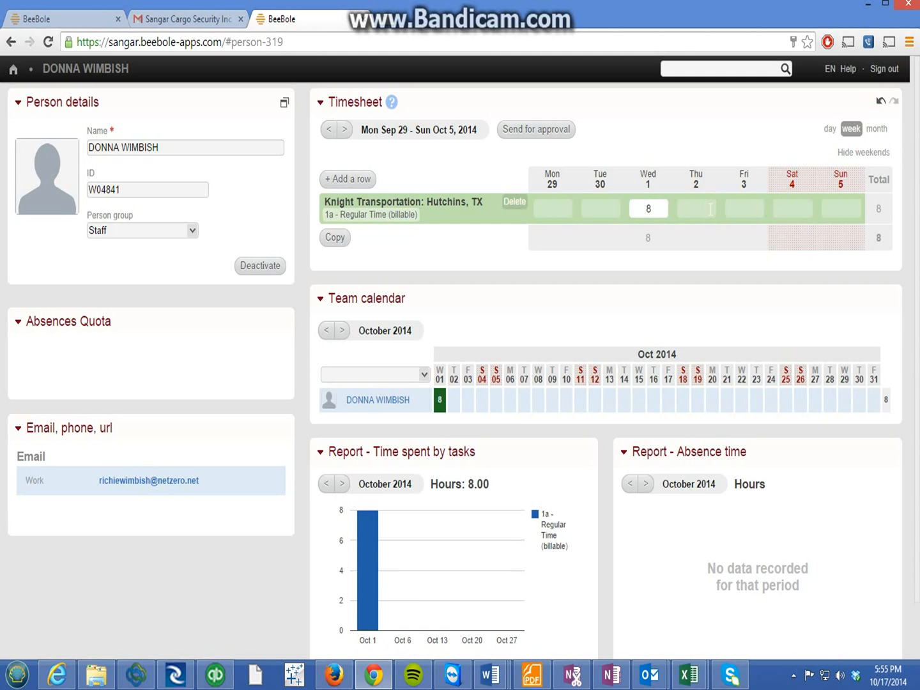
click(709, 209)
text(8)
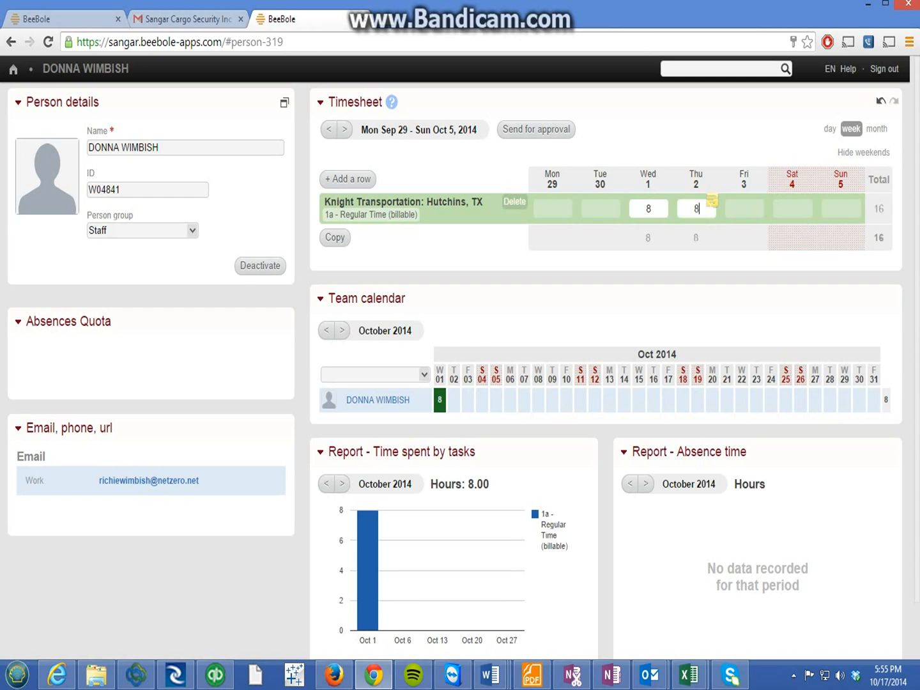
click(707, 228)
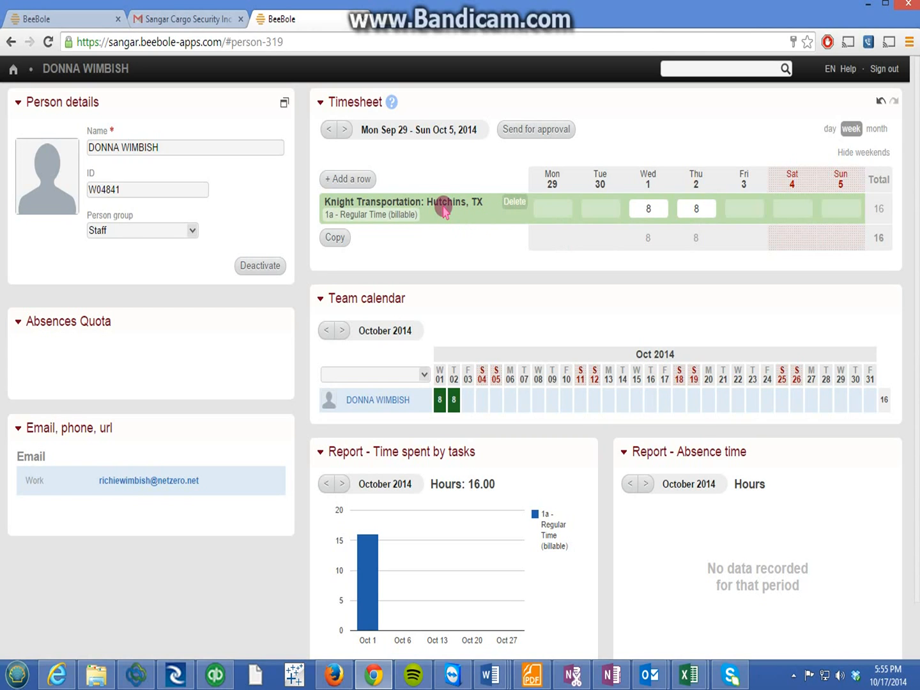
Add a Knight Transportation Hutchins, TX row with the task 2a - Overtime (billable) and enter 2 hours for Thu 2
click(363, 182)
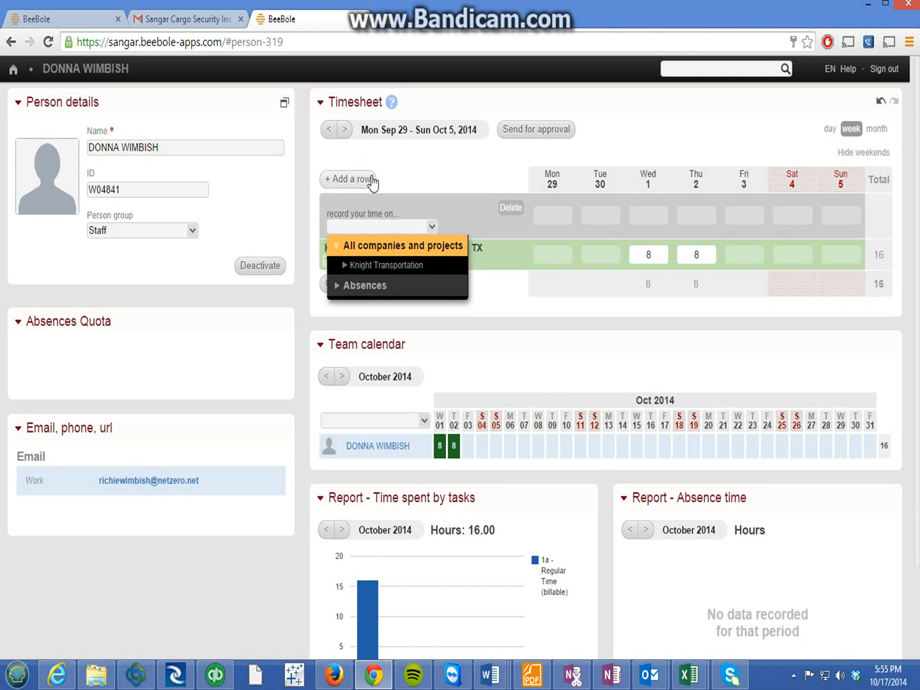
click(396, 264)
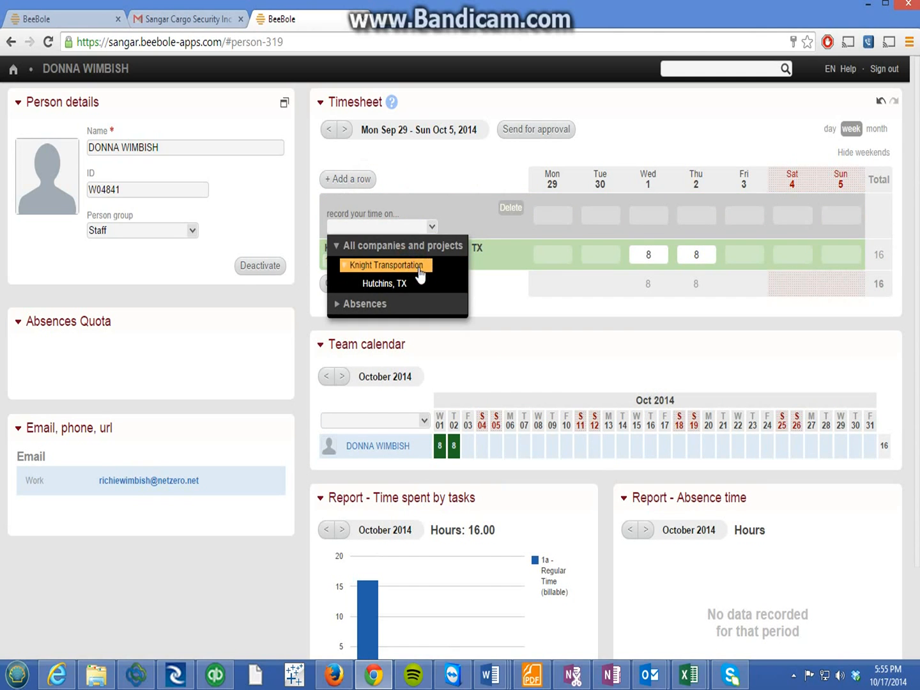
click(400, 285)
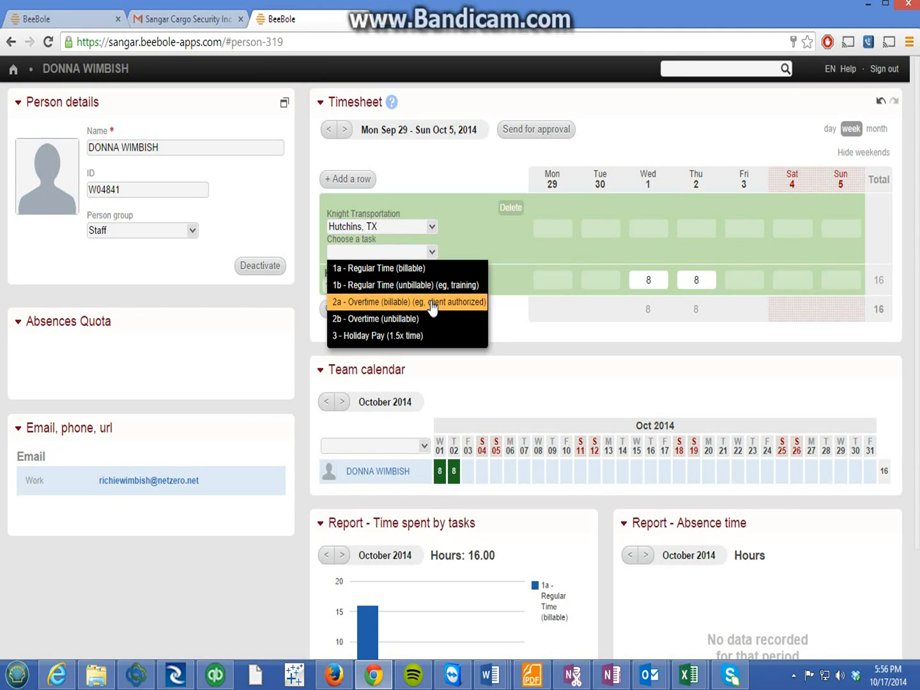
click(432, 305)
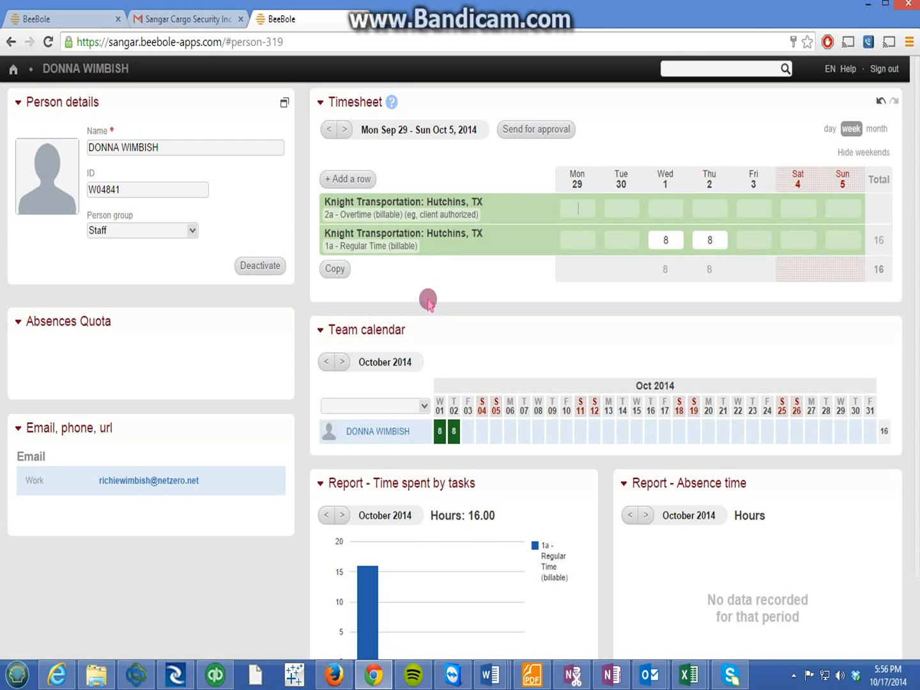
click(713, 211)
click(755, 180)
text(2)
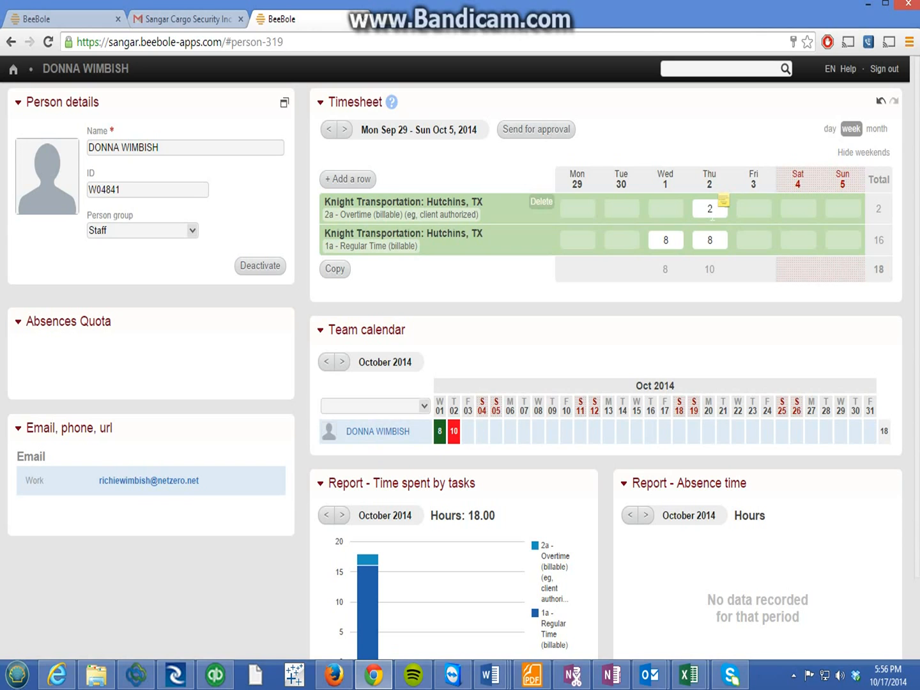
Add the comment "client requested 2 more hours to stay on shift" to the overtime entry for Thu 2
click(724, 203)
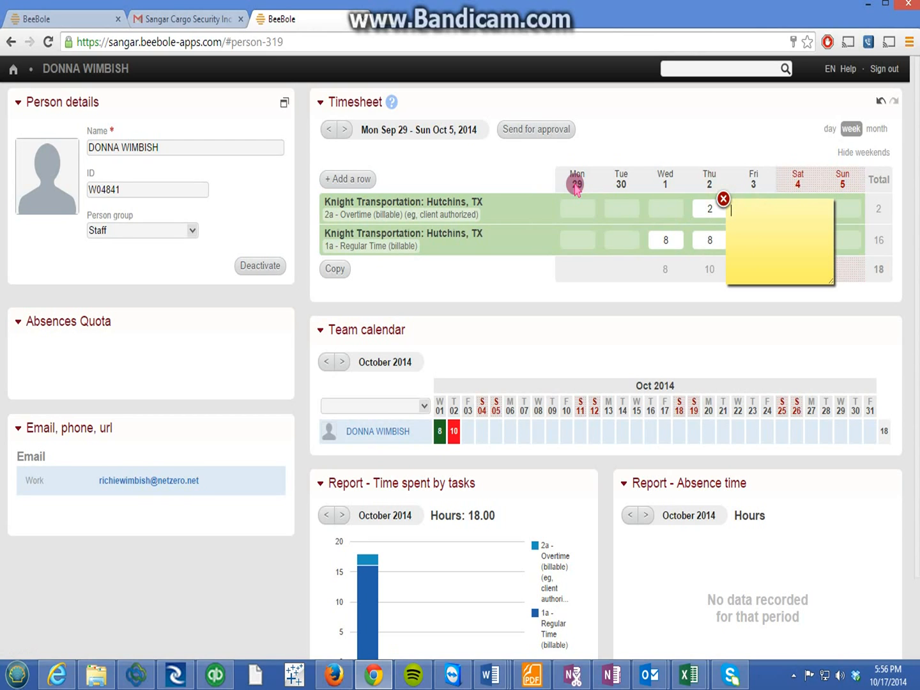
text(client requested 2 more hours t)
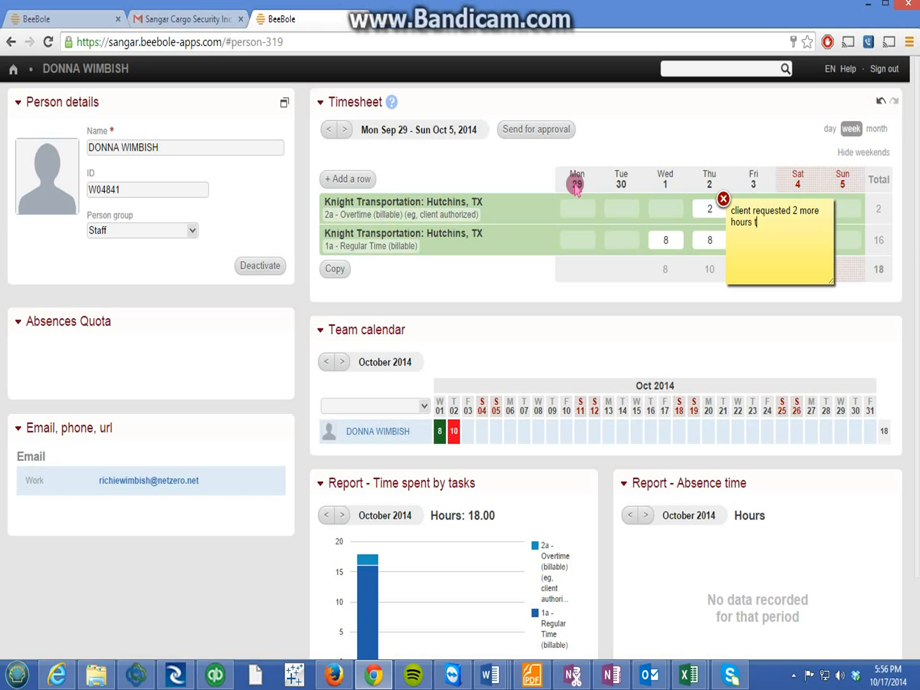
text(o stay on shift)
click(697, 133)
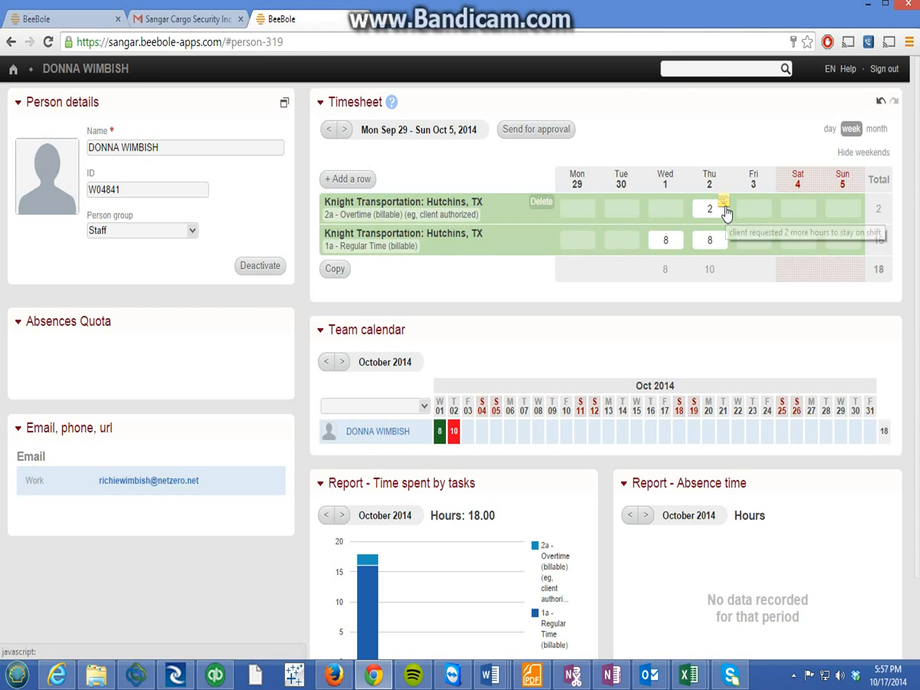
click(782, 149)
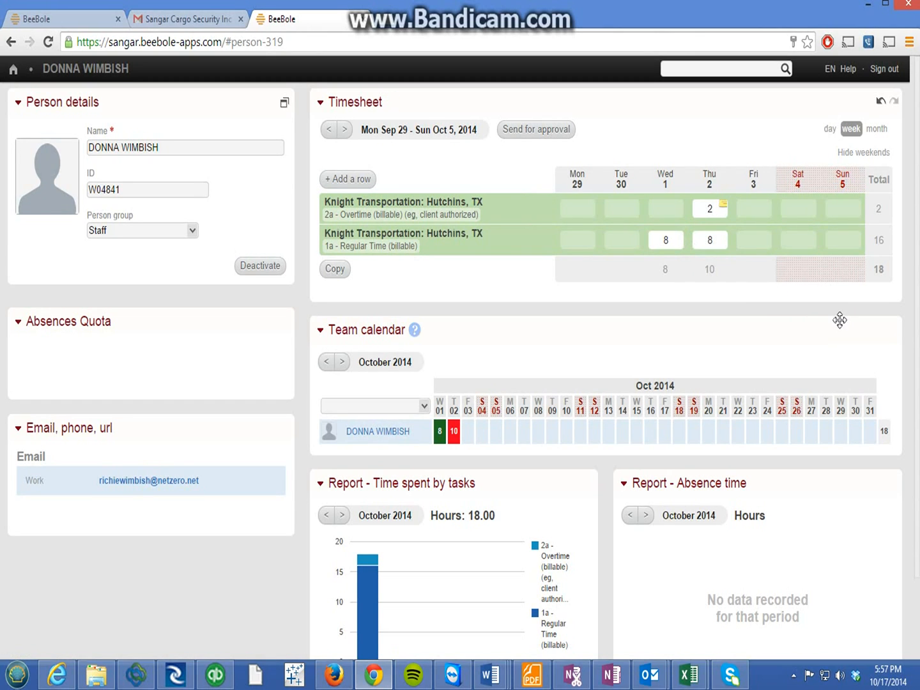
Try 6 hours of regular time for Thu 2, and restore the entry to 8 hours
click(735, 291)
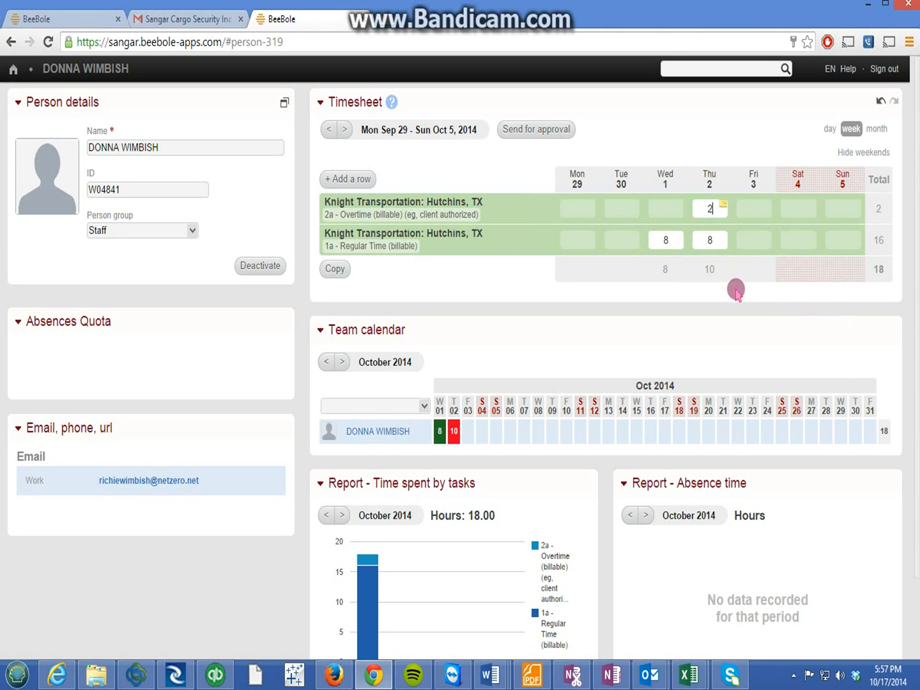
click(711, 241)
key(BackSpace)
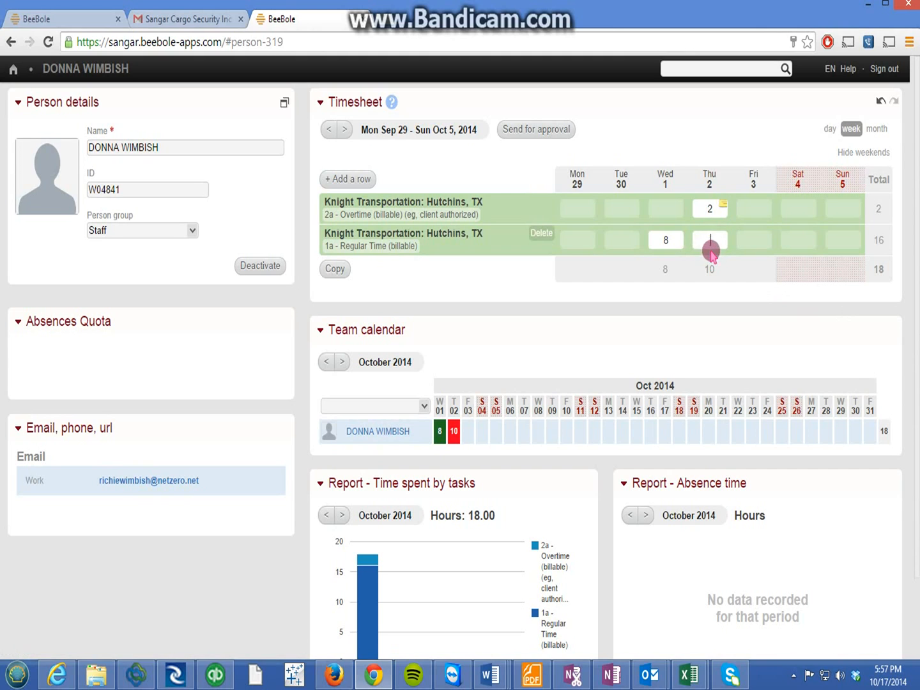
text(6)
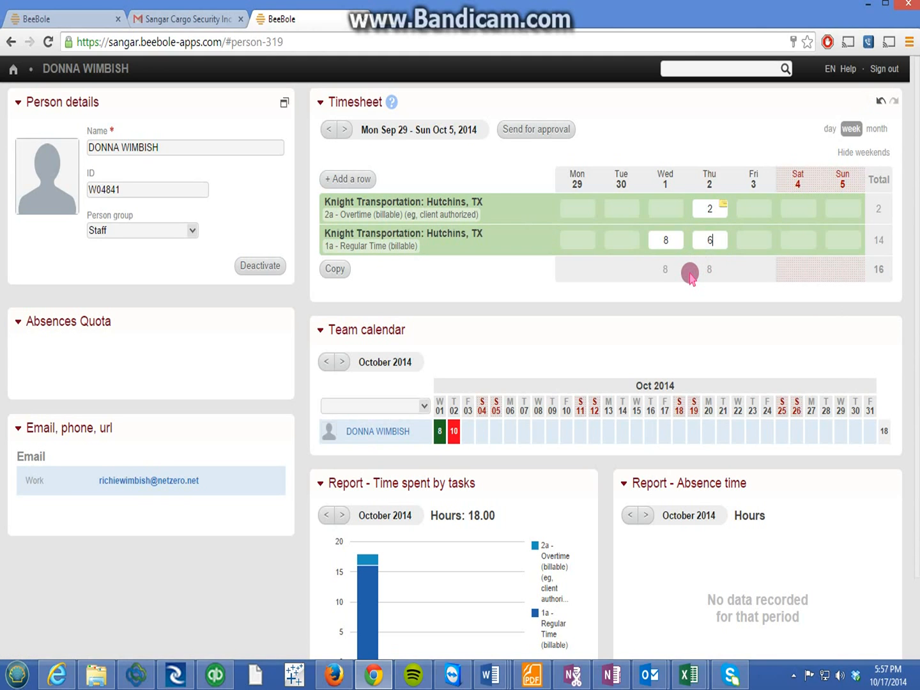
key(BackSpace)
text(8)
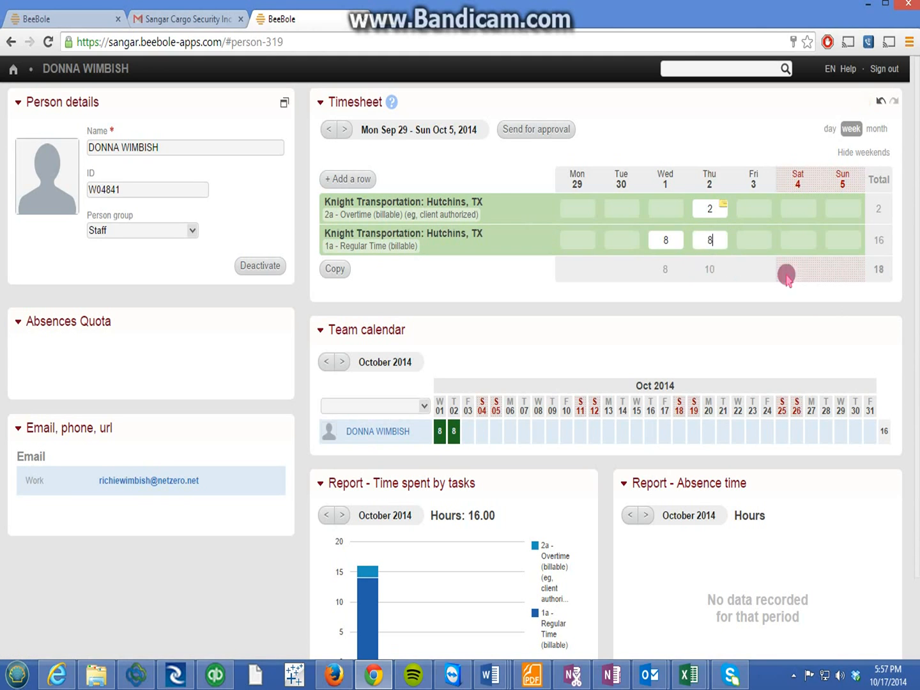
click(799, 254)
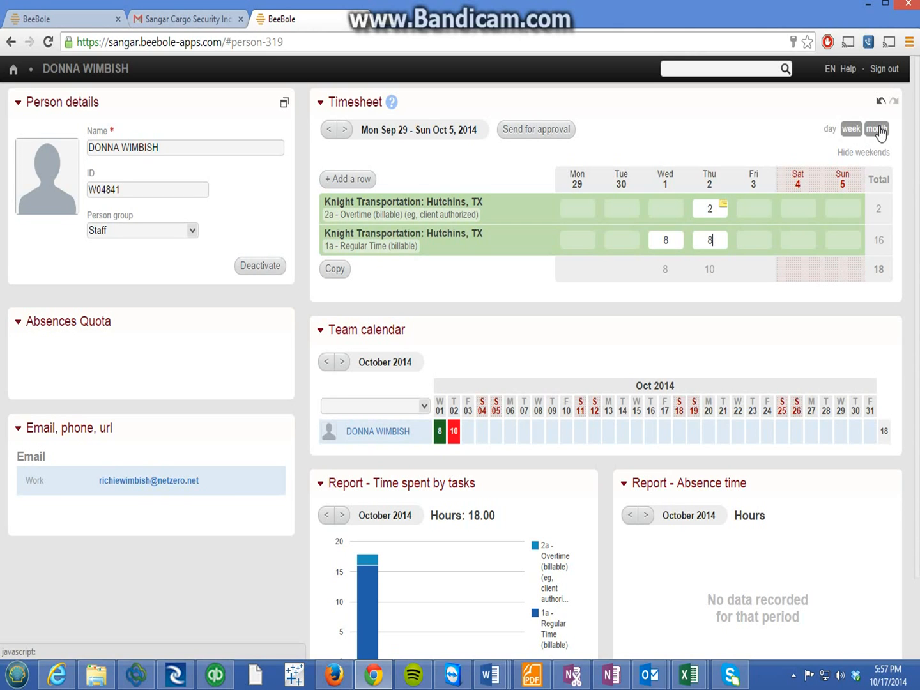
Examine the timesheet's month view for October 2014, including a blank time entry for Fri 3
click(879, 131)
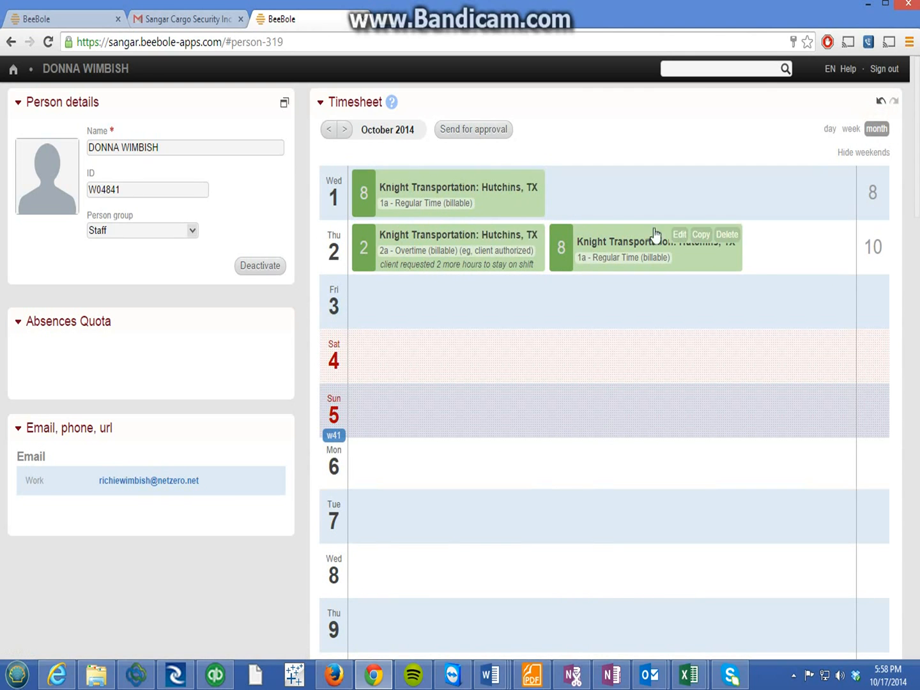
scroll(631, 438, down, 2)
scroll(631, 438, down, 10)
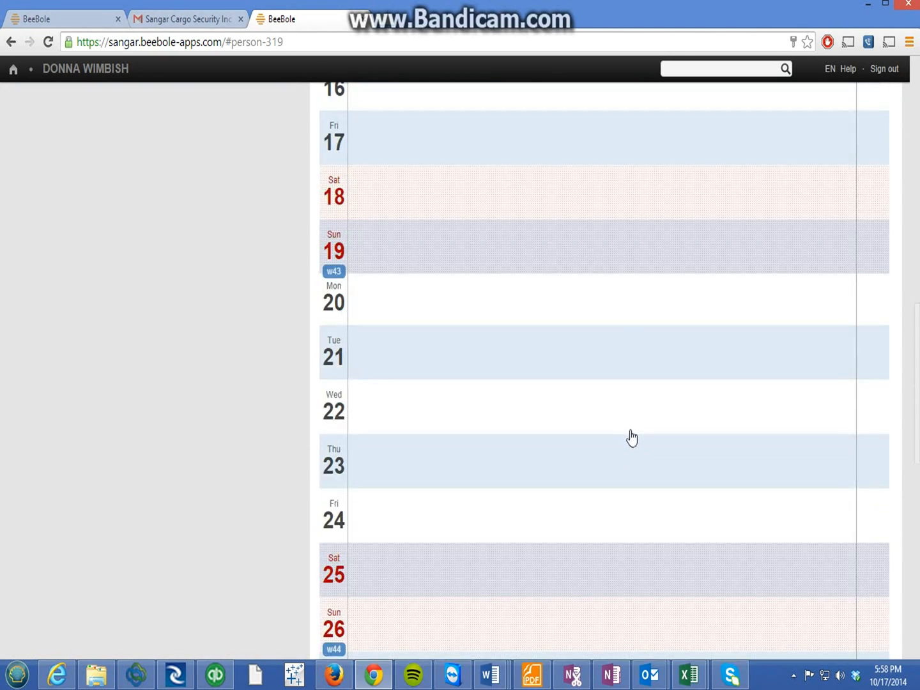
scroll(631, 438, up, 12)
click(411, 303)
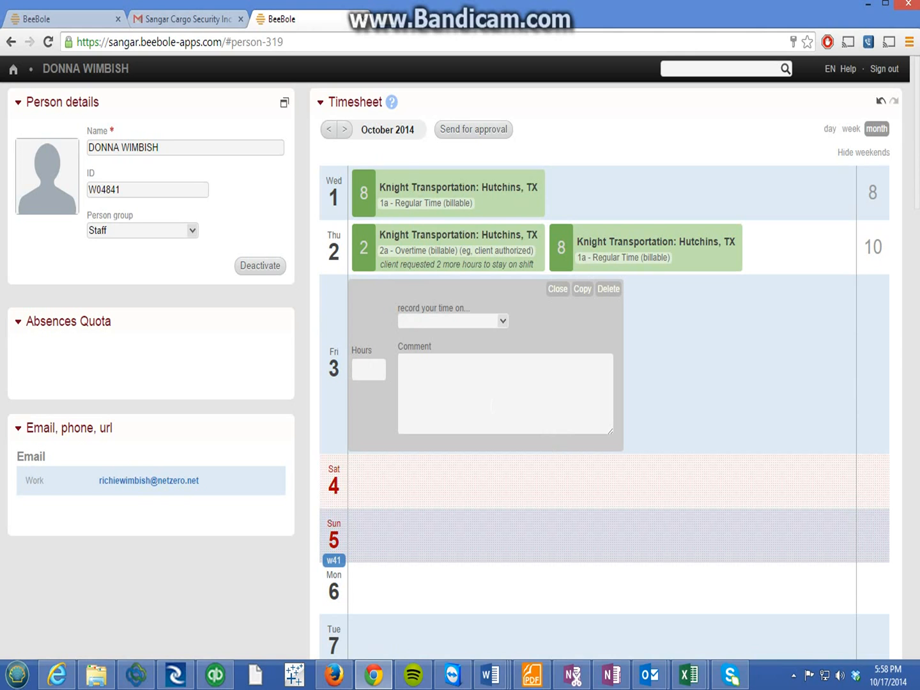
click(707, 124)
click(808, 121)
Examine the day view entries for October 2 and October 1, and return the timesheet to the week view
click(829, 129)
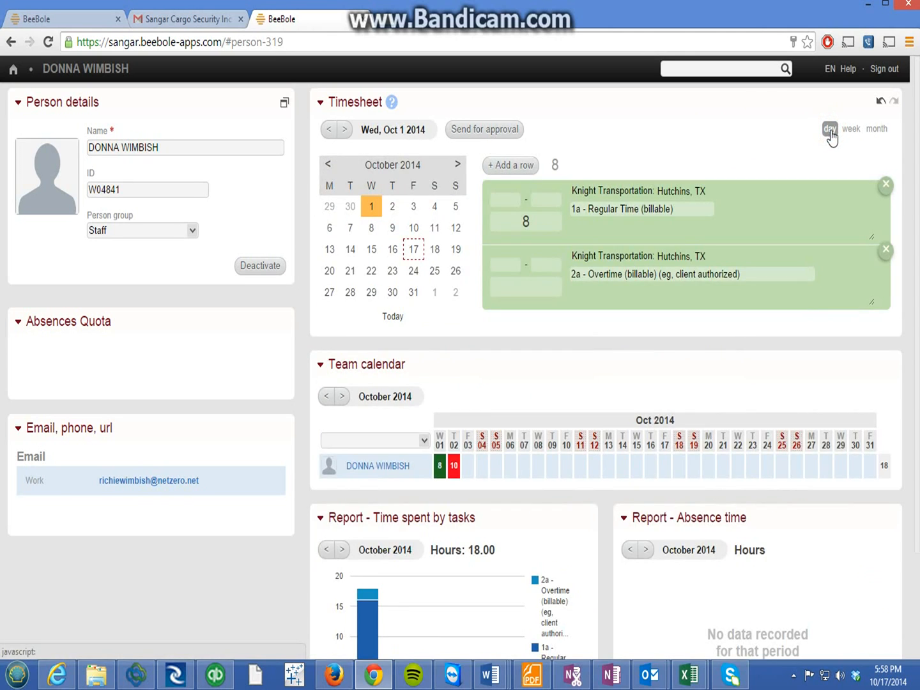
click(394, 214)
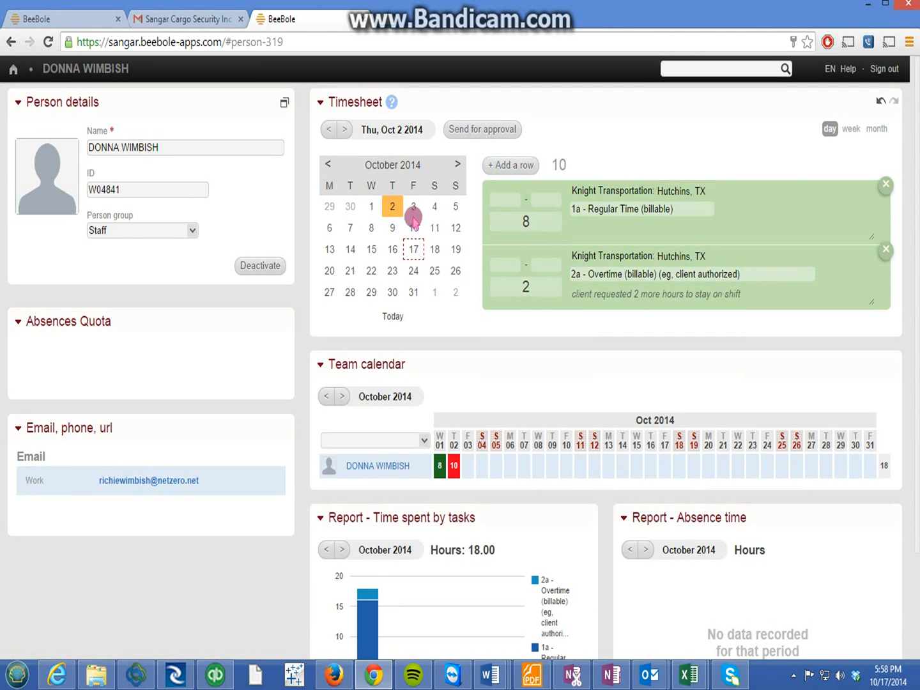
click(374, 212)
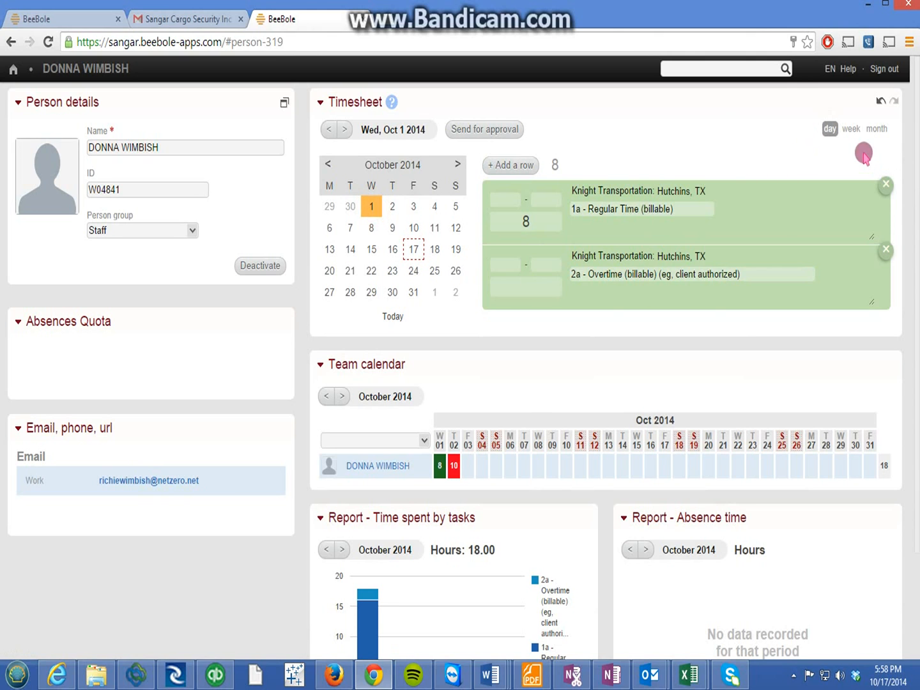
click(853, 129)
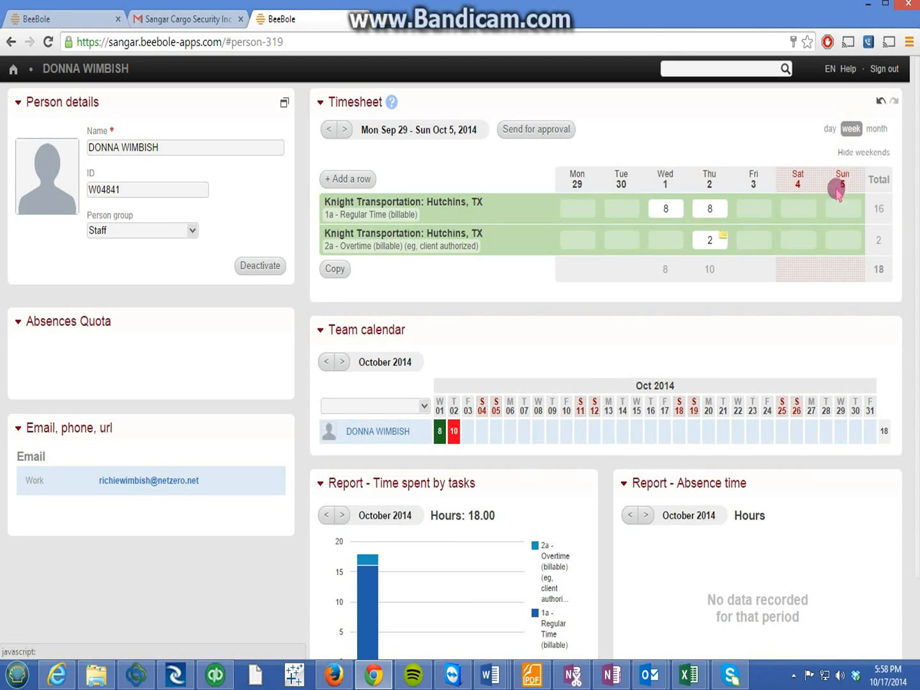
click(853, 221)
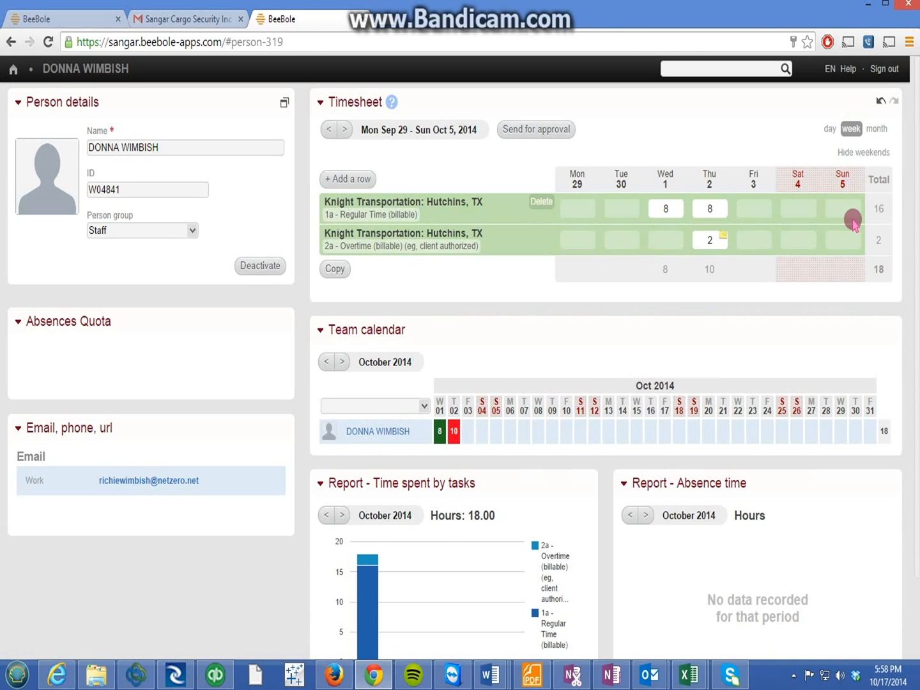
drag(852, 221, 478, 199)
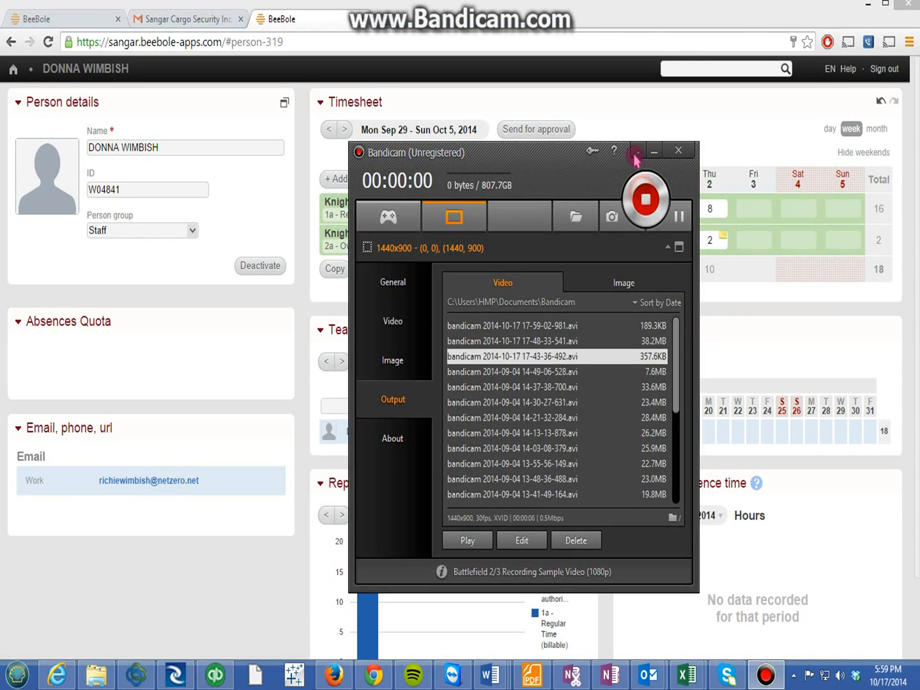
click(636, 151)
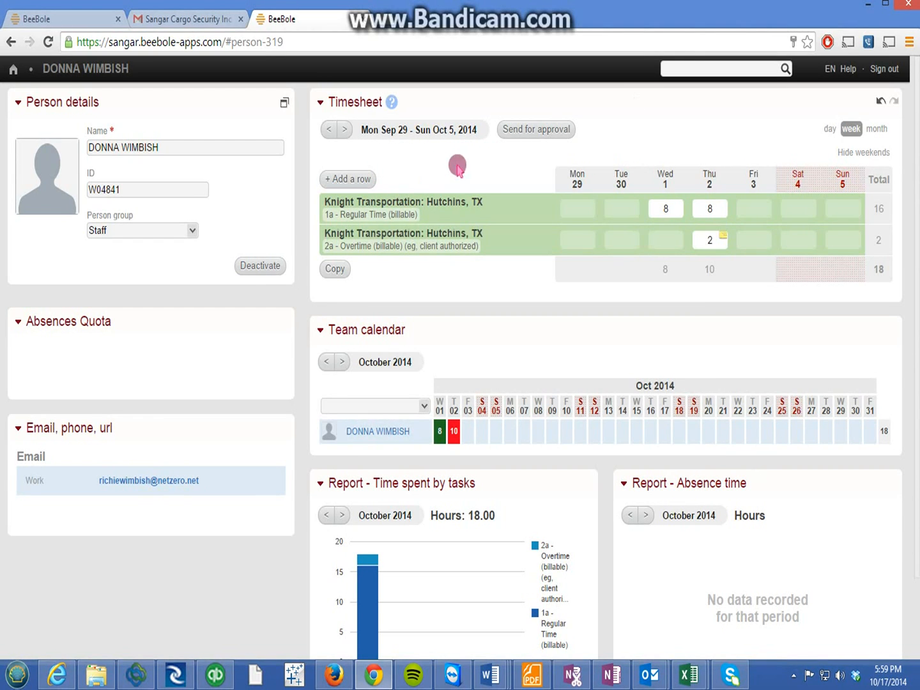
View the timesheet for the week of Oct 6 - 12 and return to the week of Sep 29 - Oct 5
click(320, 123)
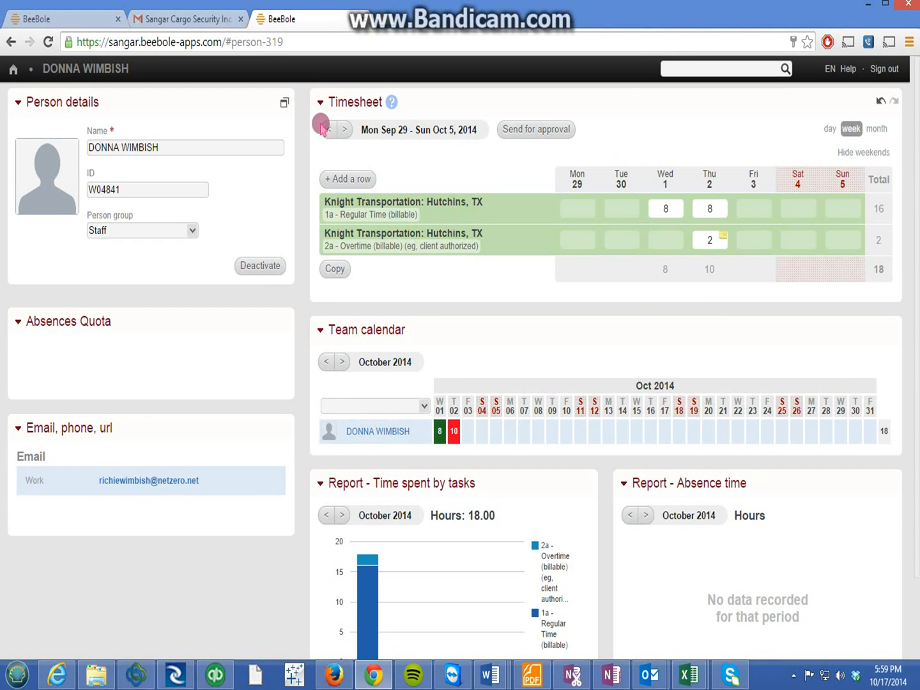
click(362, 144)
click(608, 207)
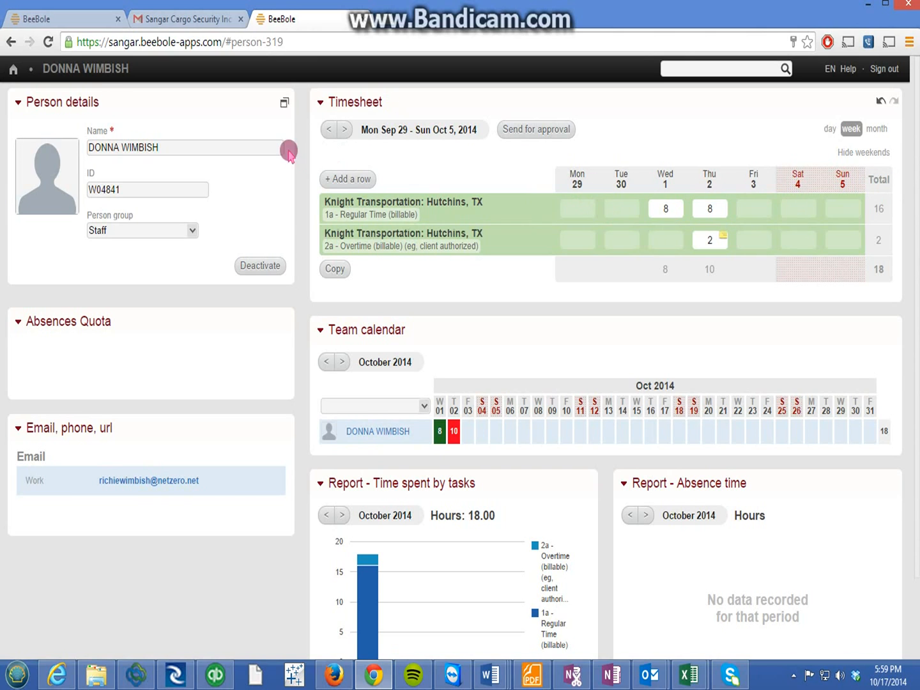
click(346, 129)
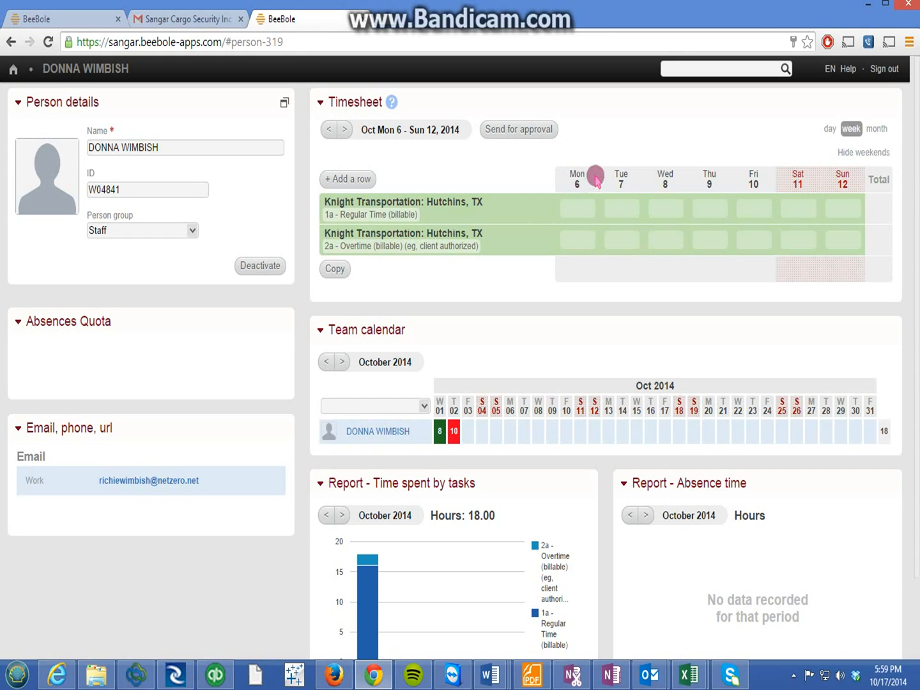
click(329, 130)
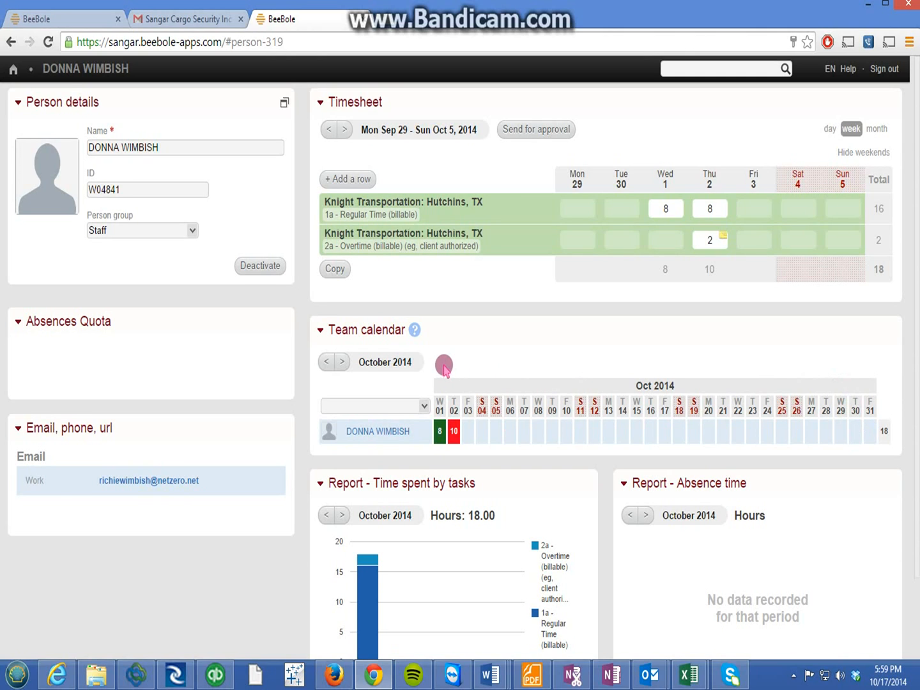
Switch the team calendar's date picker to weekly periods and look through the weeks of October 2014
click(412, 366)
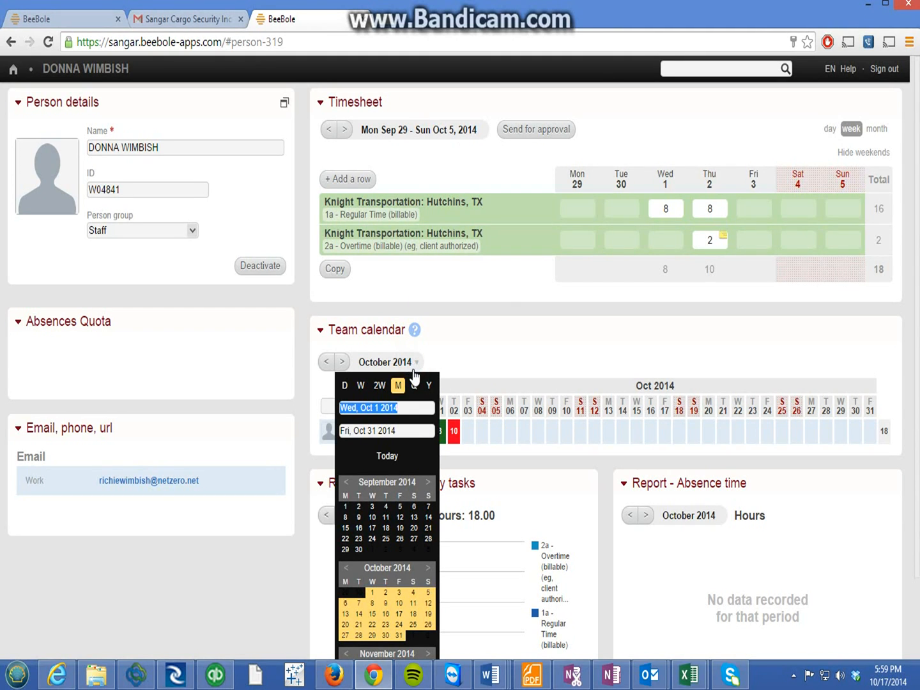
click(416, 362)
click(417, 365)
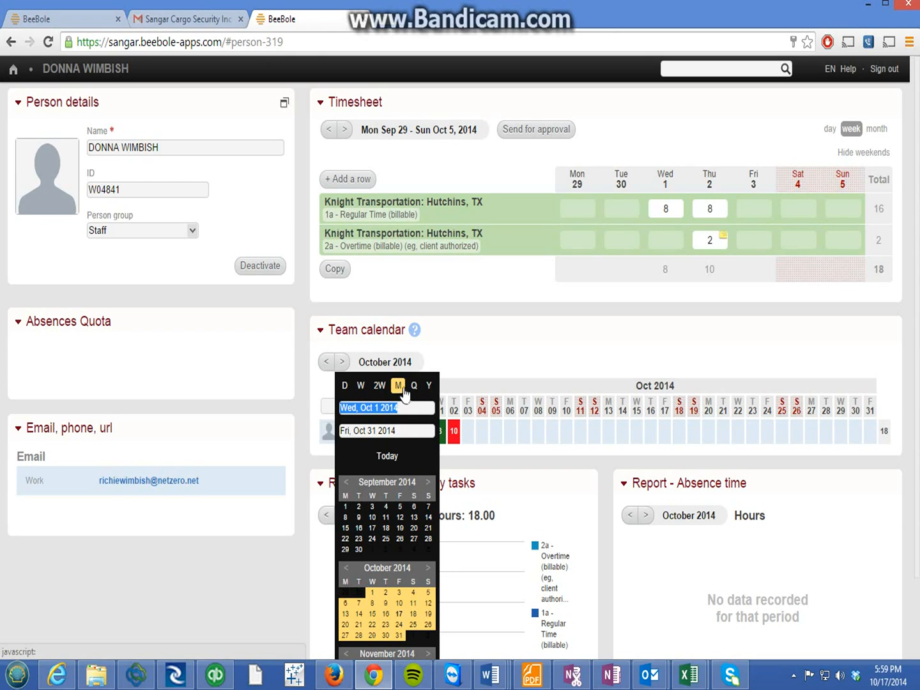
click(361, 386)
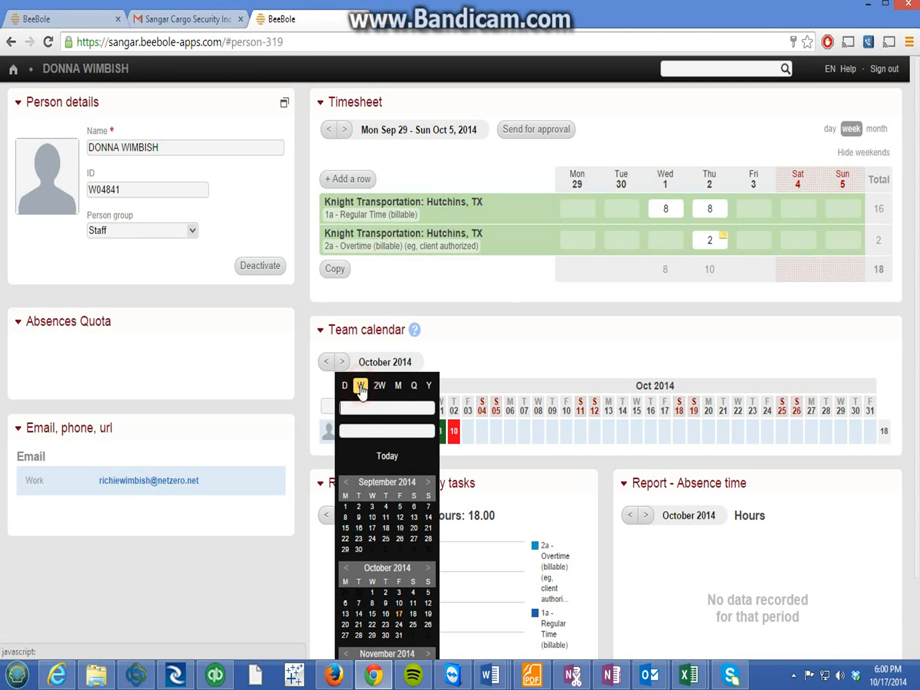
click(397, 604)
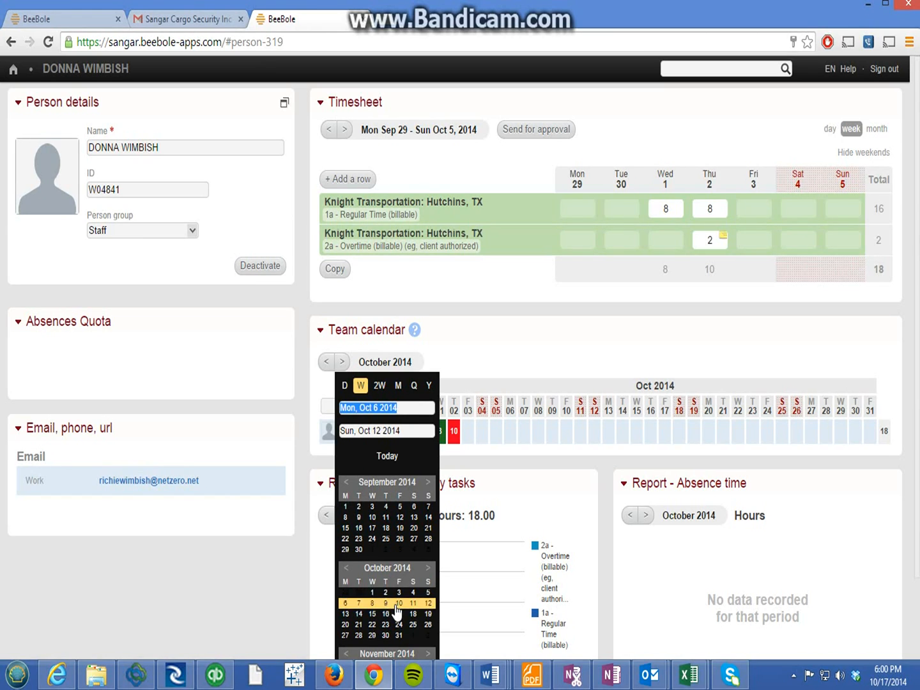
click(396, 613)
click(393, 624)
click(390, 635)
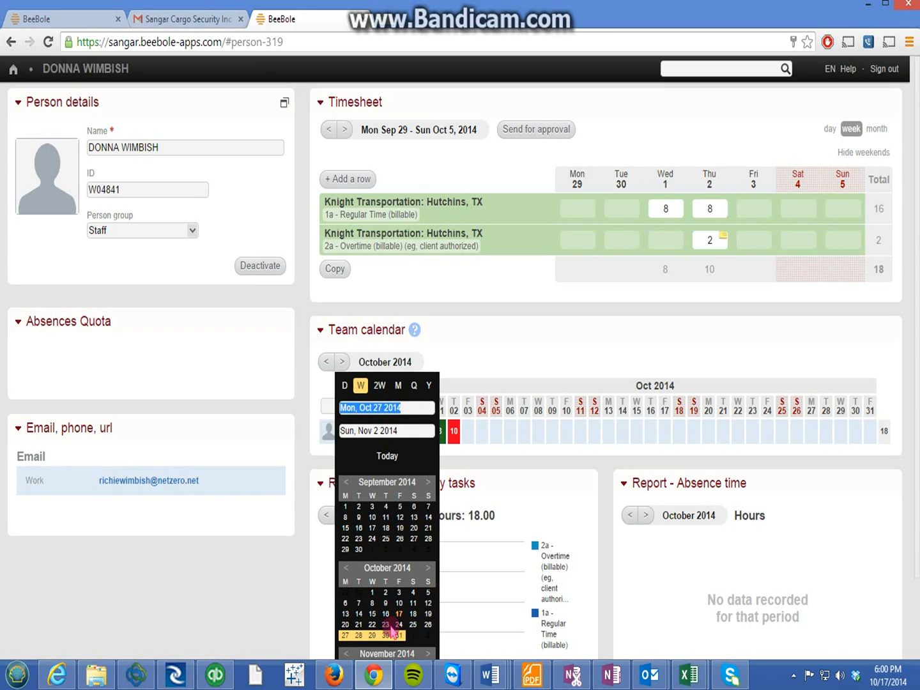
click(394, 615)
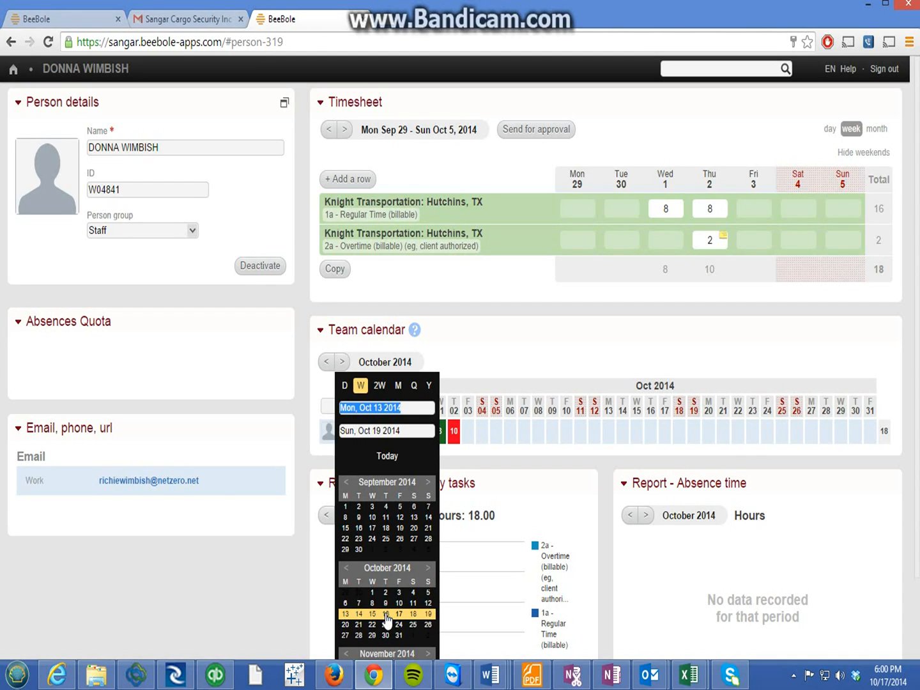
click(387, 626)
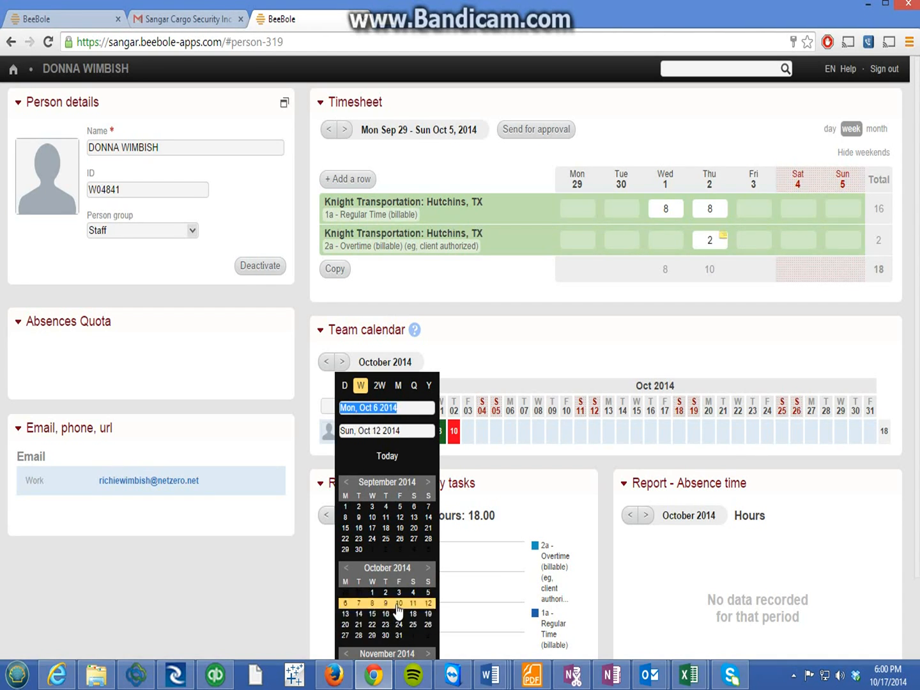
Show the week of Sep 29 - Oct 5 in the team calendar and inspect the daily hour breakdowns
click(386, 540)
click(349, 550)
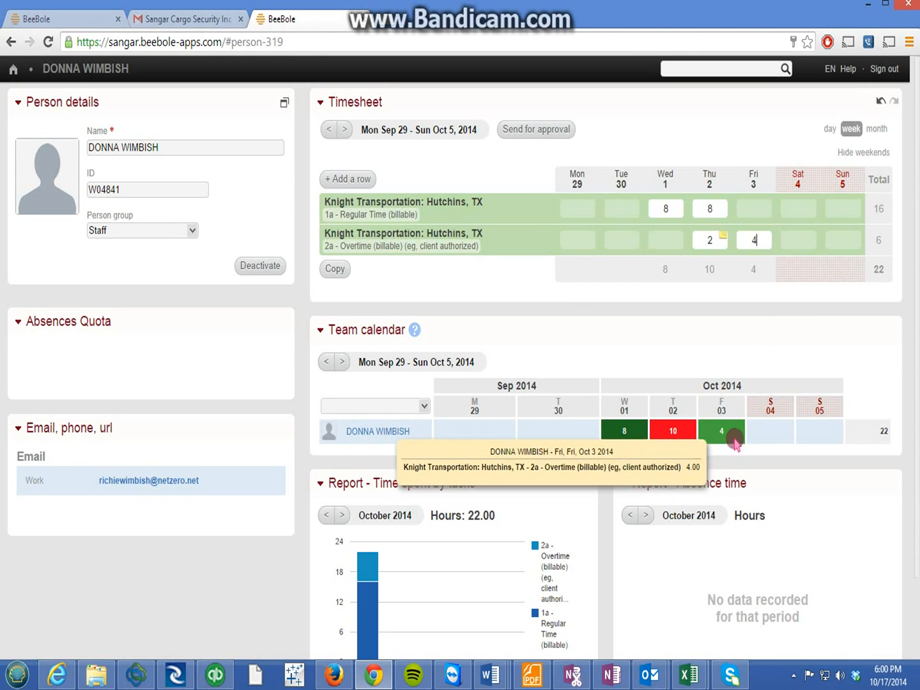
mouse_move(675, 440)
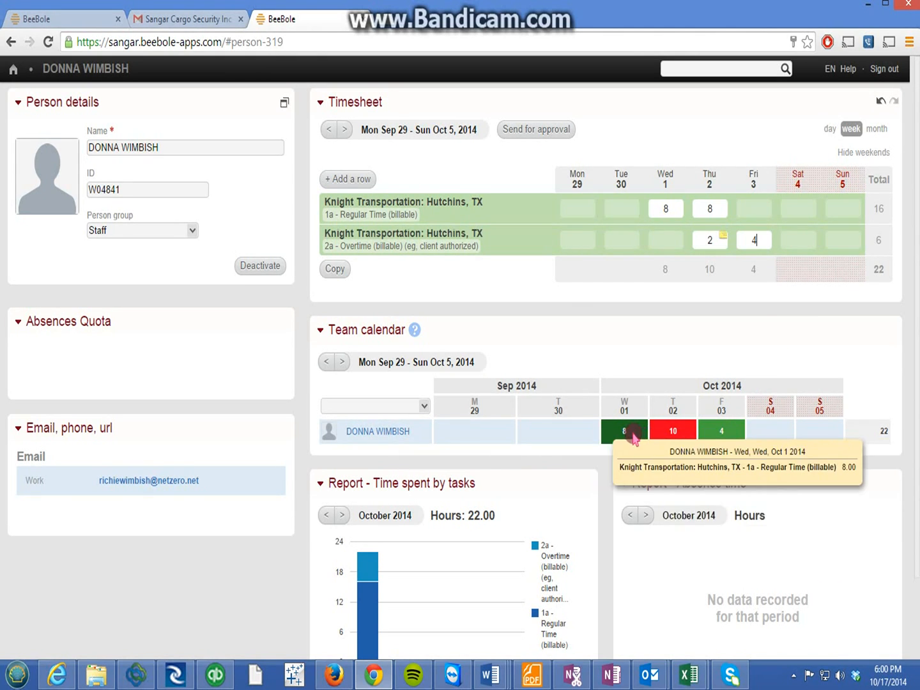
mouse_move(734, 440)
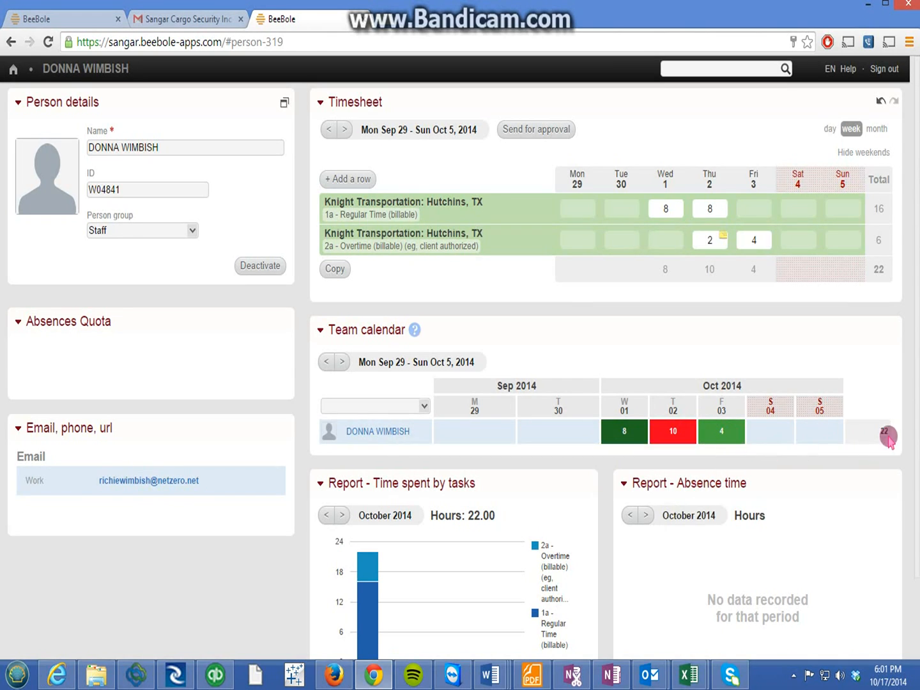
Try single-day periods in September for the team calendar, and return it to the monthly period October 2014
click(474, 362)
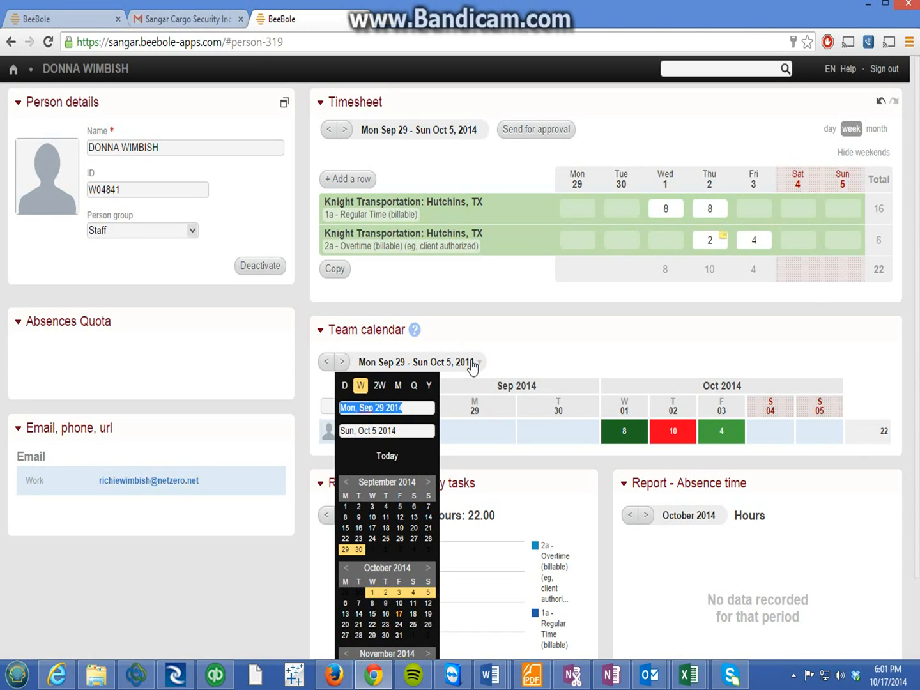
click(345, 386)
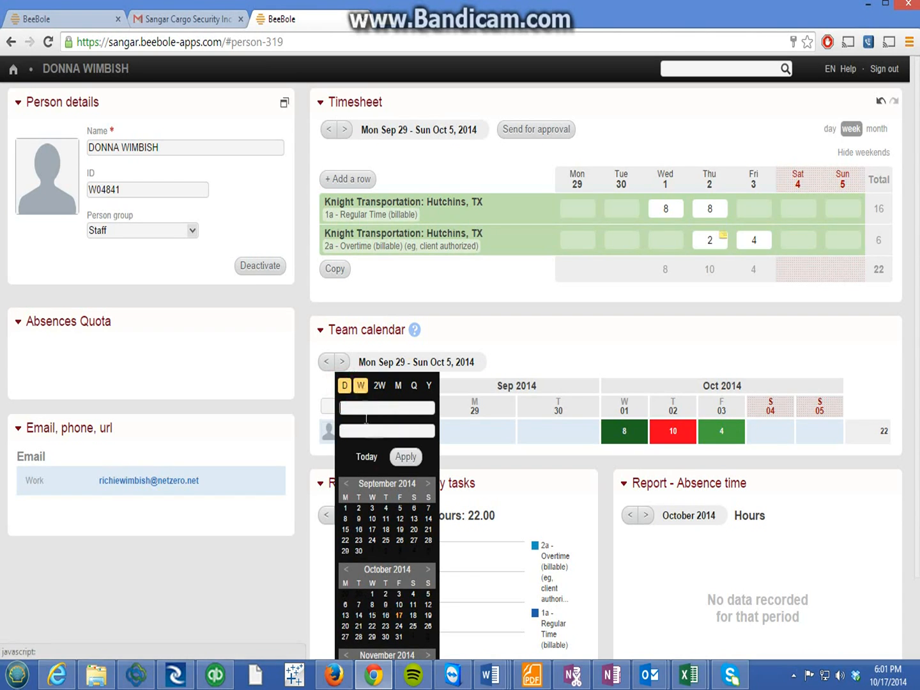
click(386, 541)
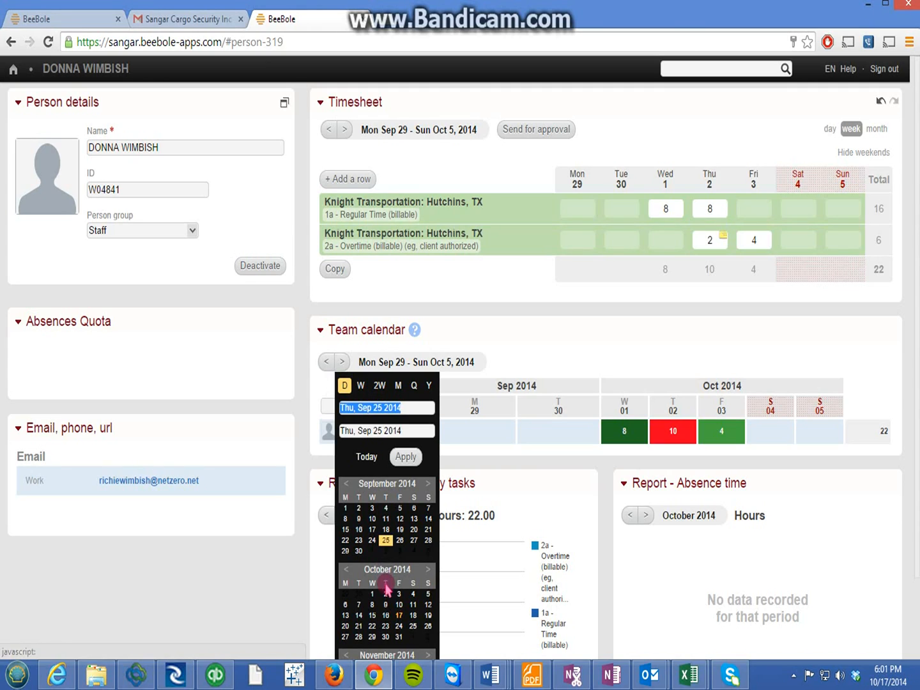
click(346, 551)
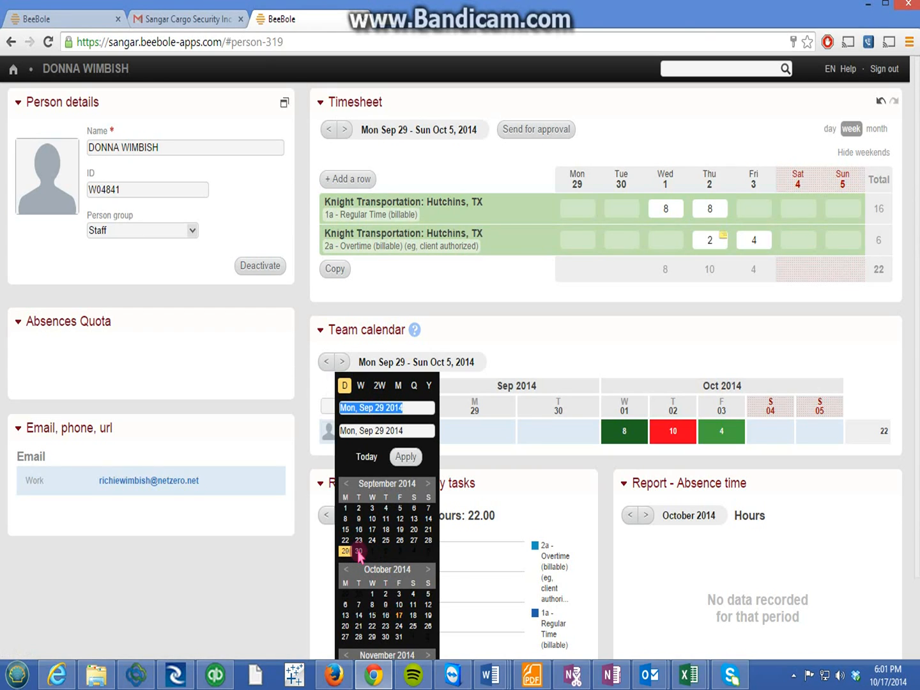
click(385, 508)
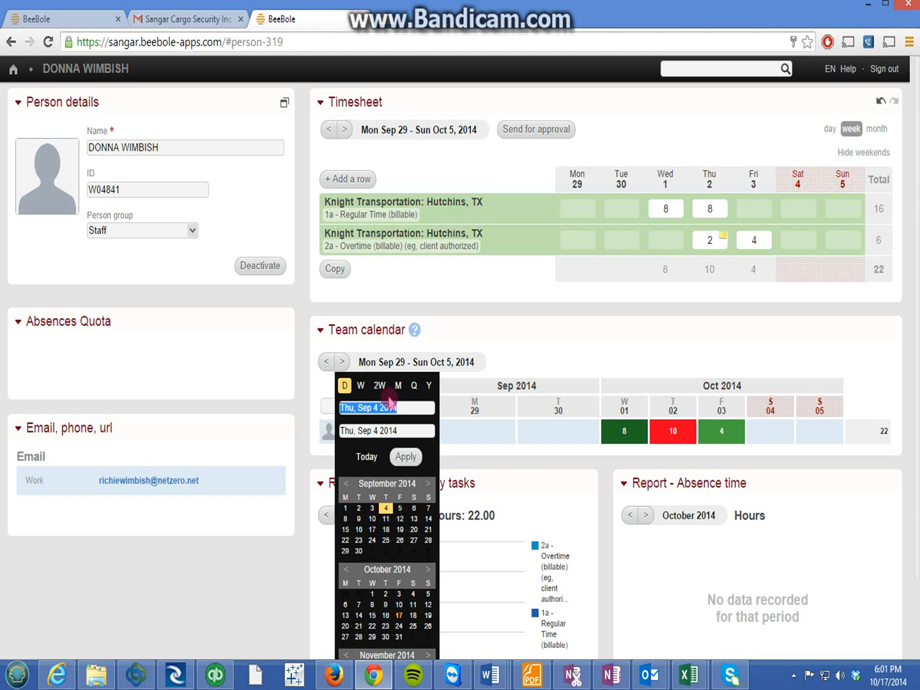
click(398, 388)
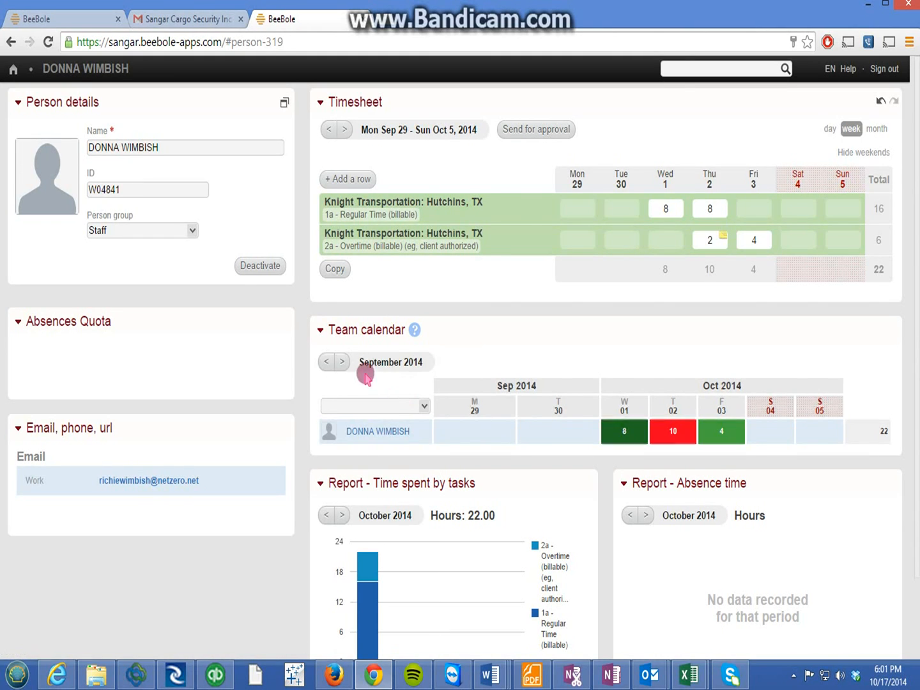
click(342, 362)
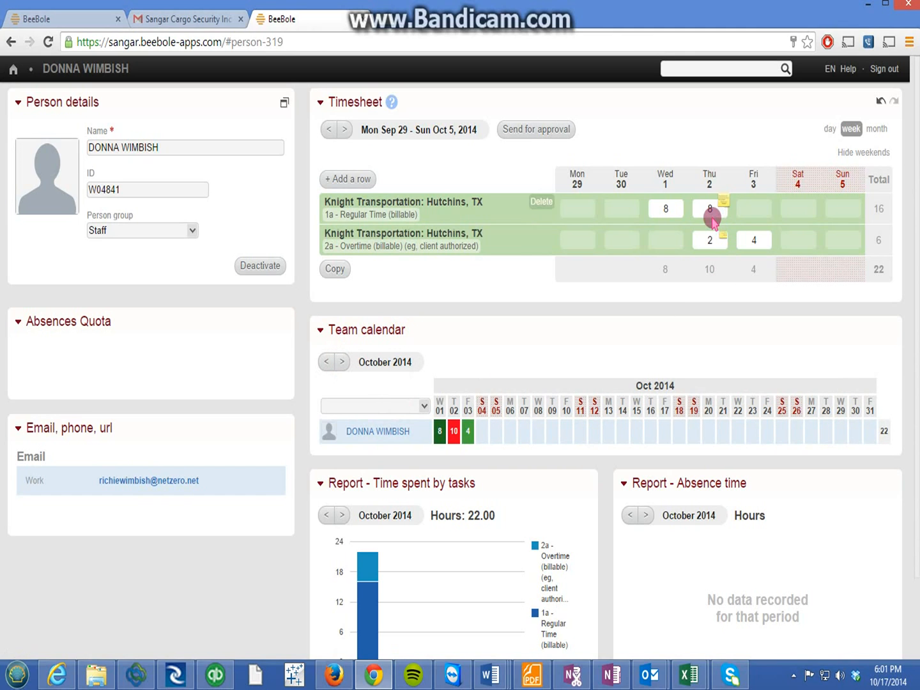
View the timesheet's week of Oct 6 - 12, return to Sep 29 - Oct 5, and look over the date picker
mouse_move(559, 209)
click(345, 129)
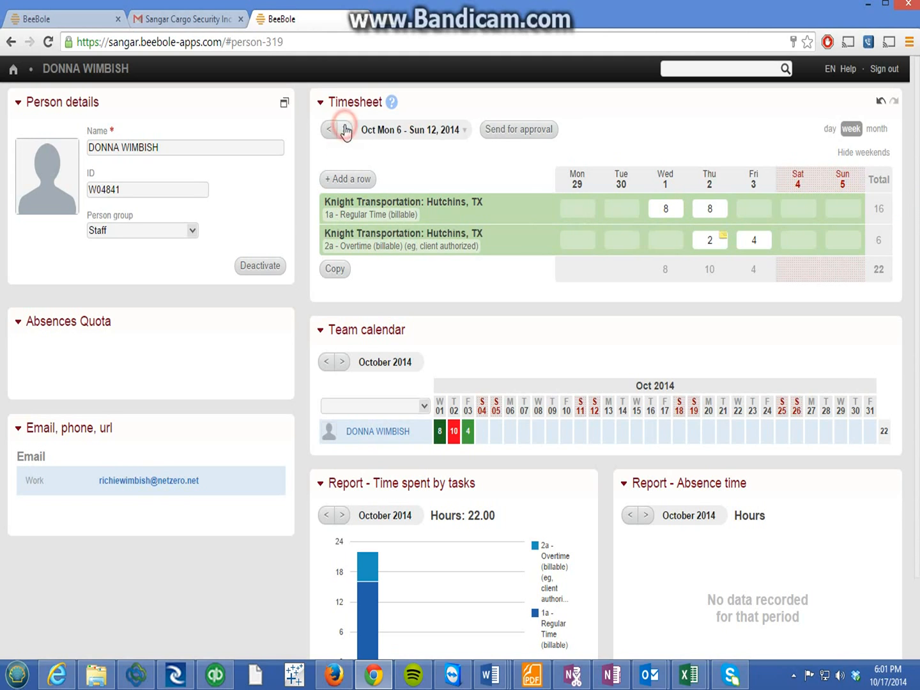
click(329, 130)
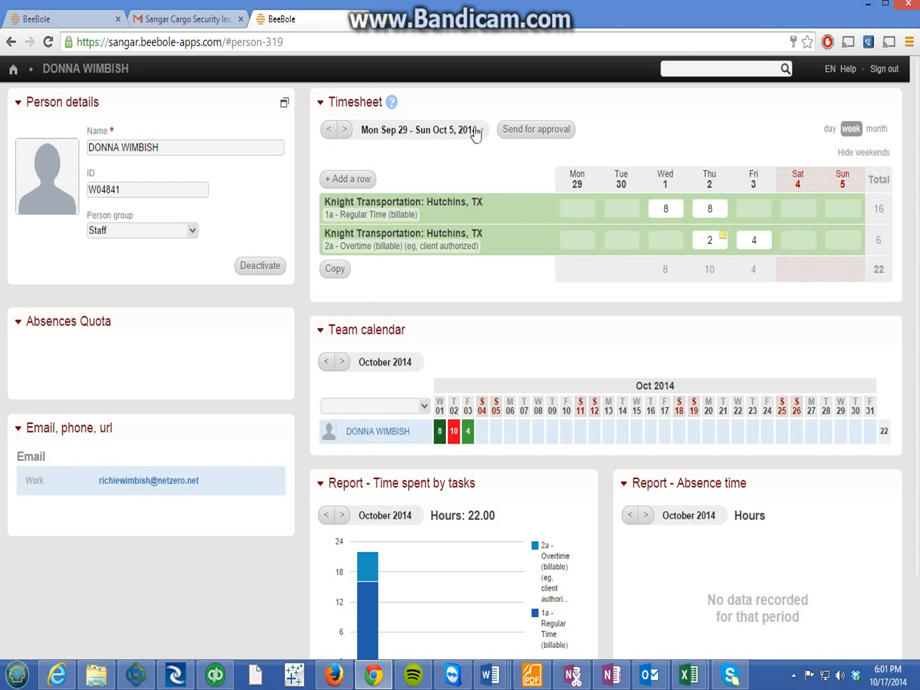
click(483, 130)
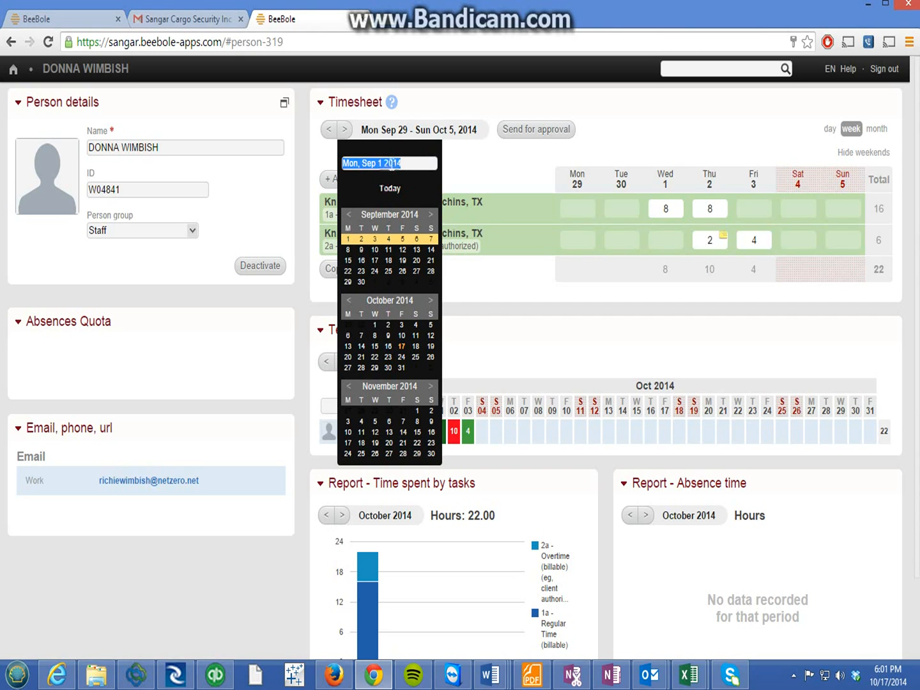
click(481, 131)
click(481, 130)
click(481, 130)
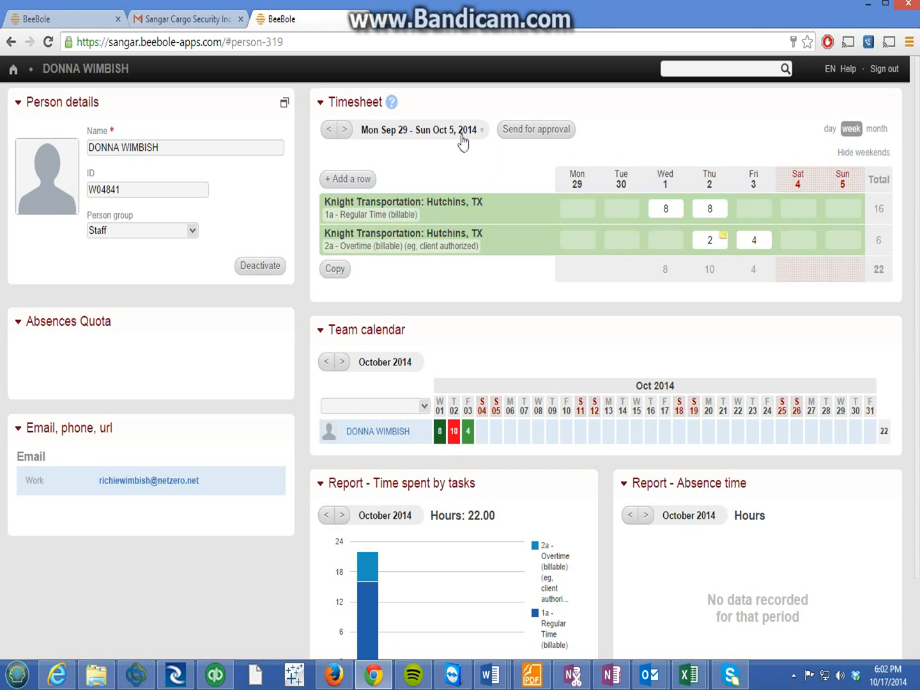
click(509, 161)
click(423, 169)
Browse the timesheet's following weeks and return to the week of Sep 29 - Oct 5
click(346, 129)
click(346, 130)
click(329, 131)
click(330, 131)
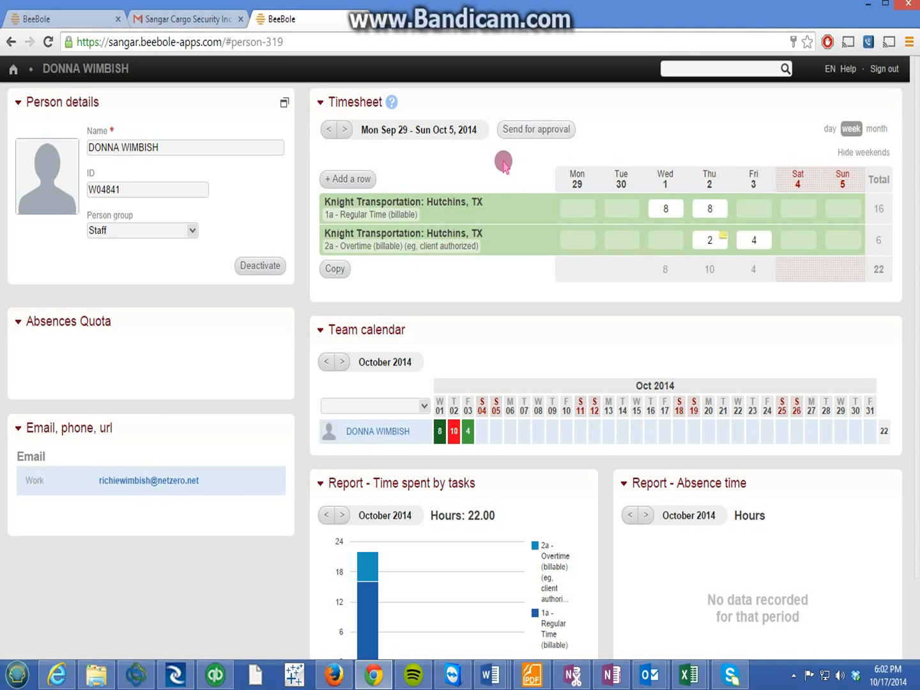
click(345, 129)
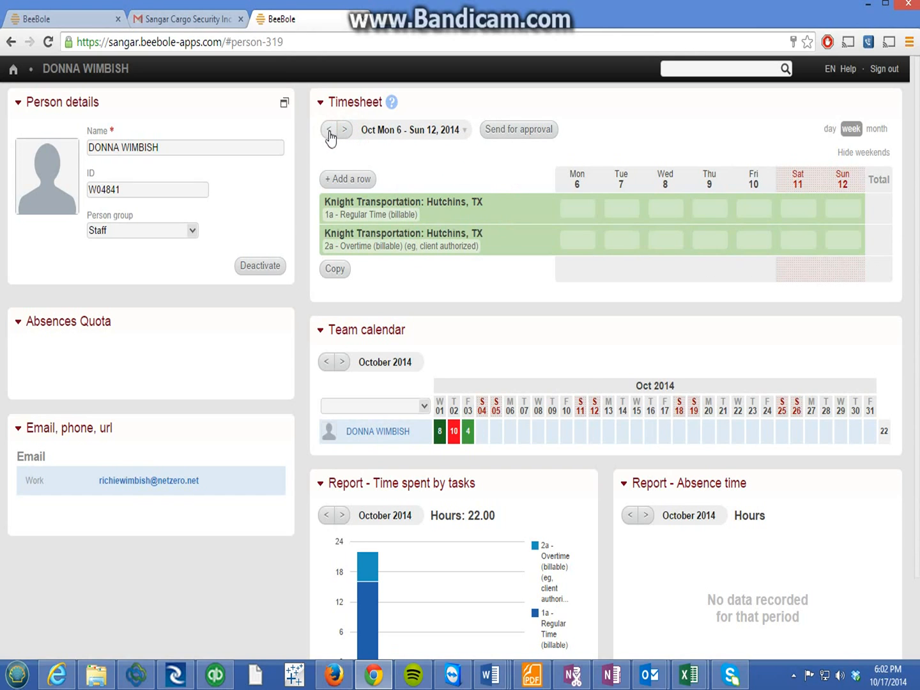
click(329, 131)
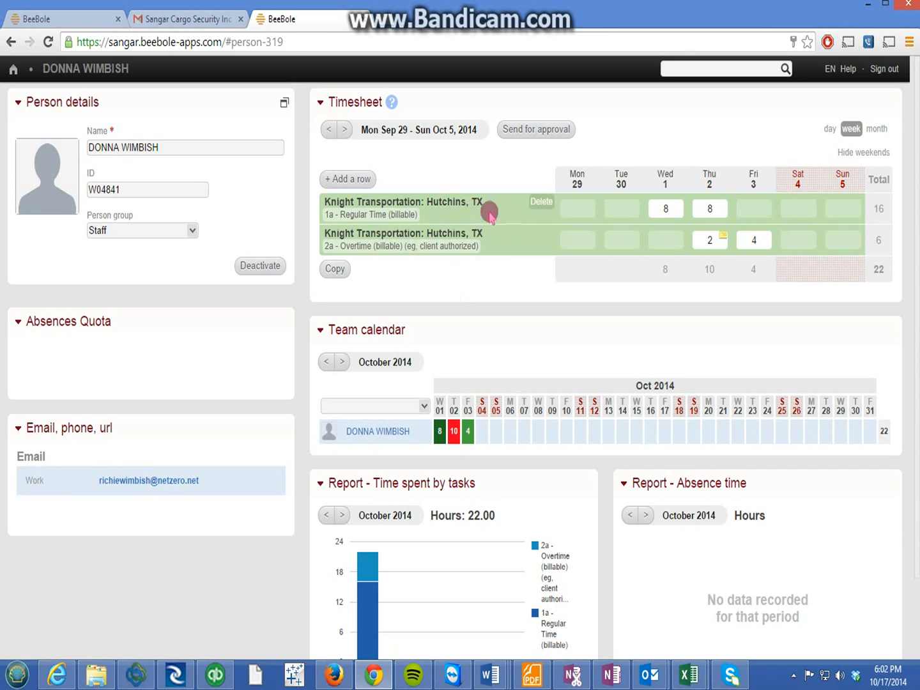
Copy the whole timesheet week of Sep 29 - Oct 5 into the week of Oct 6 - 12 and check the copied comments
mouse_move(724, 234)
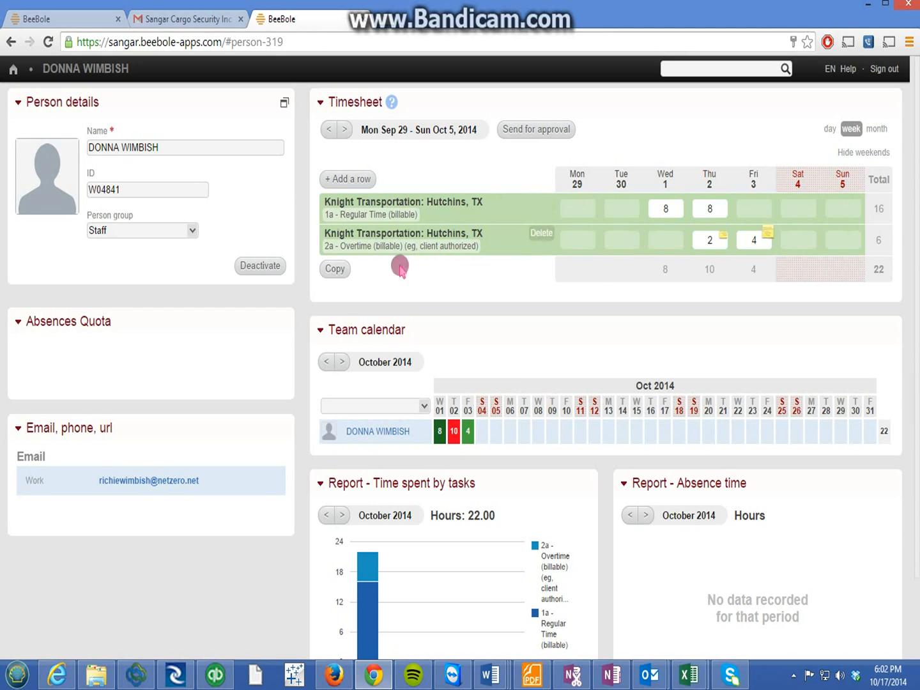
click(335, 273)
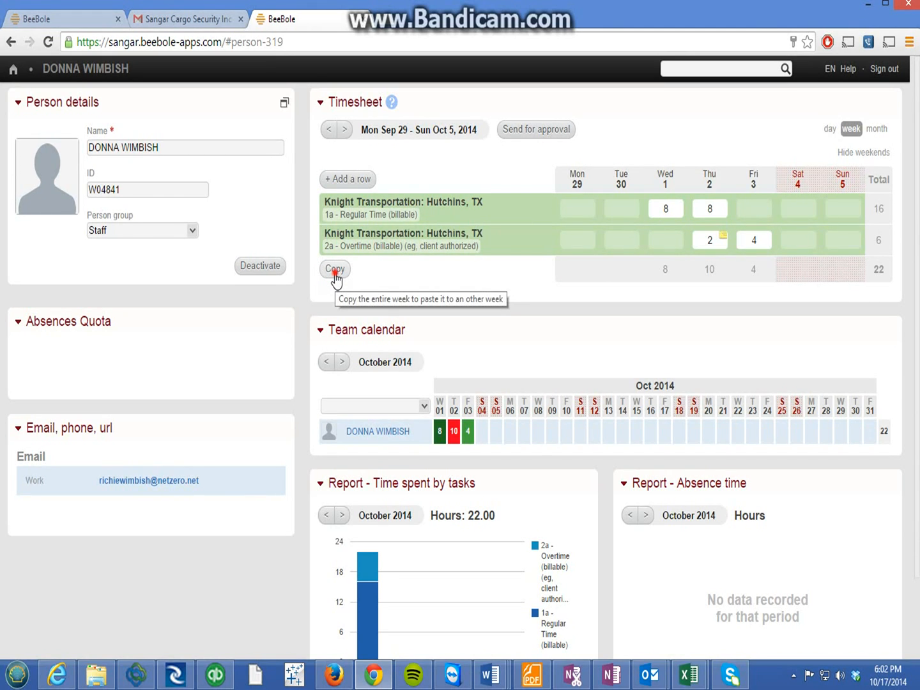
click(335, 272)
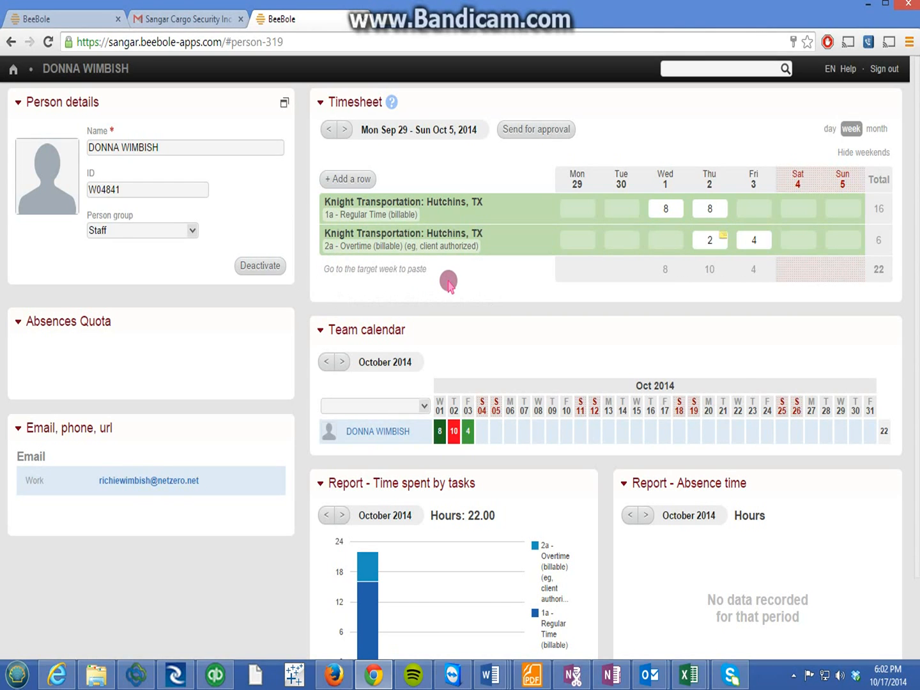
click(348, 129)
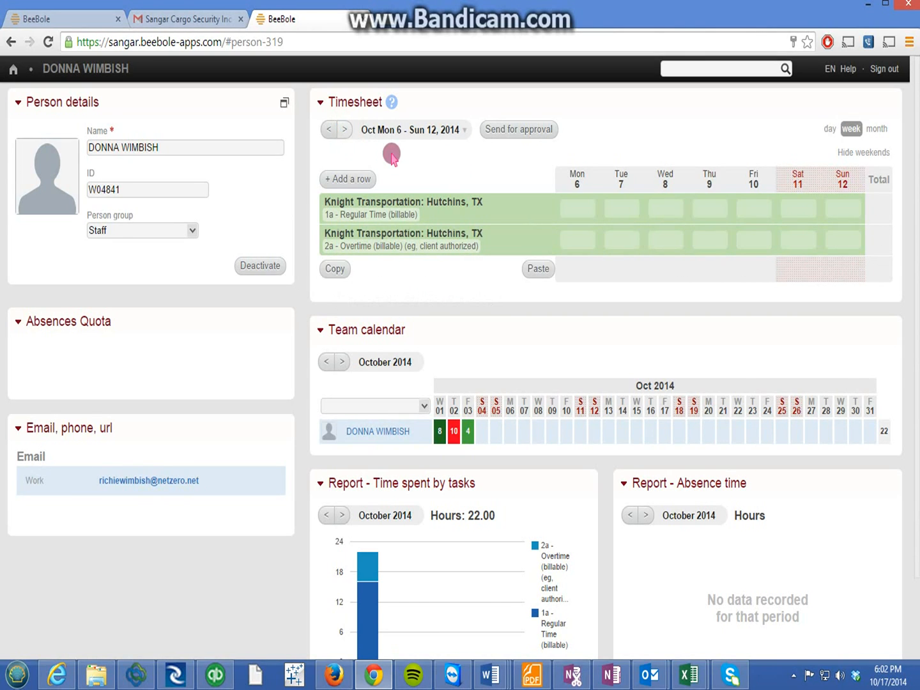
click(539, 271)
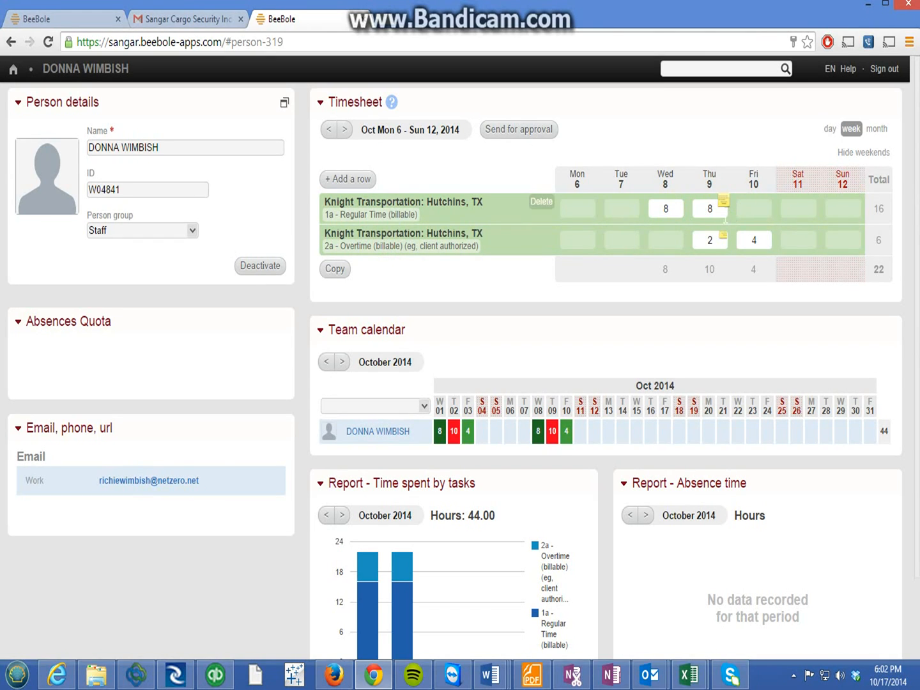
mouse_move(723, 202)
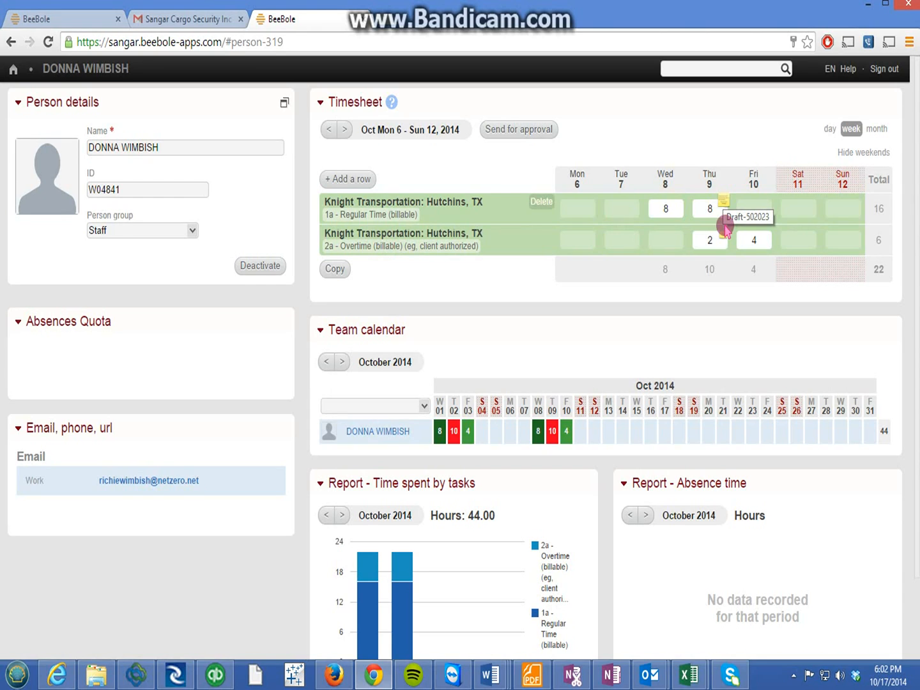
mouse_move(723, 231)
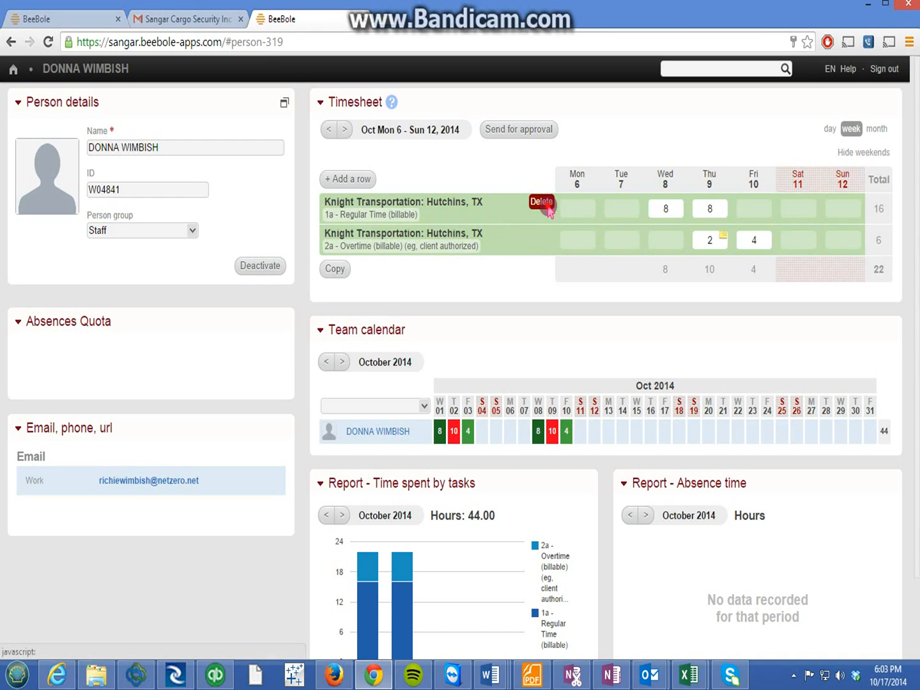
Delete the regular time and overtime hours from the week of Oct 6 - 12 and remove both rows
click(542, 202)
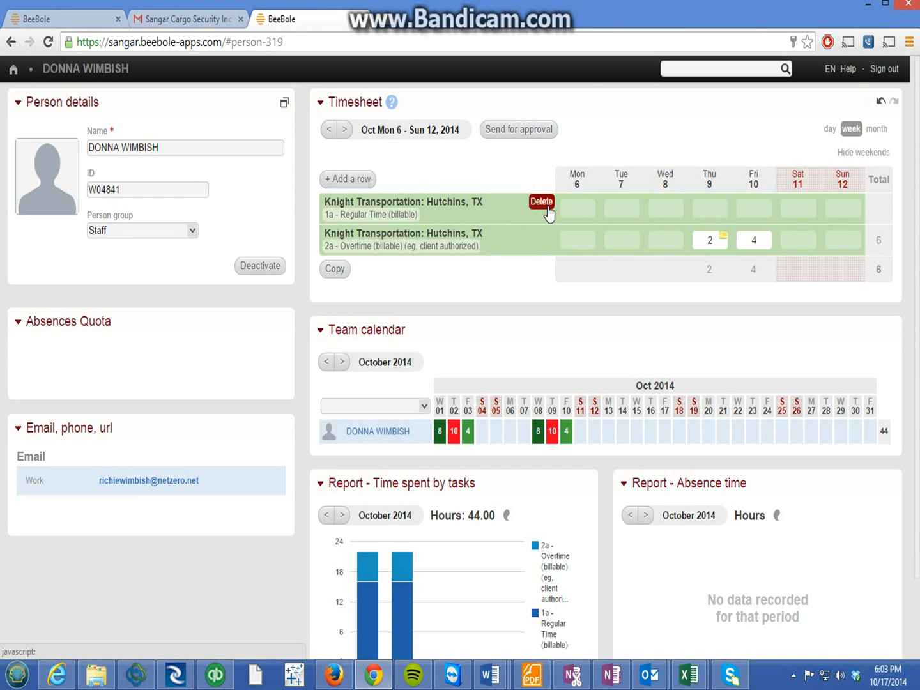
click(542, 235)
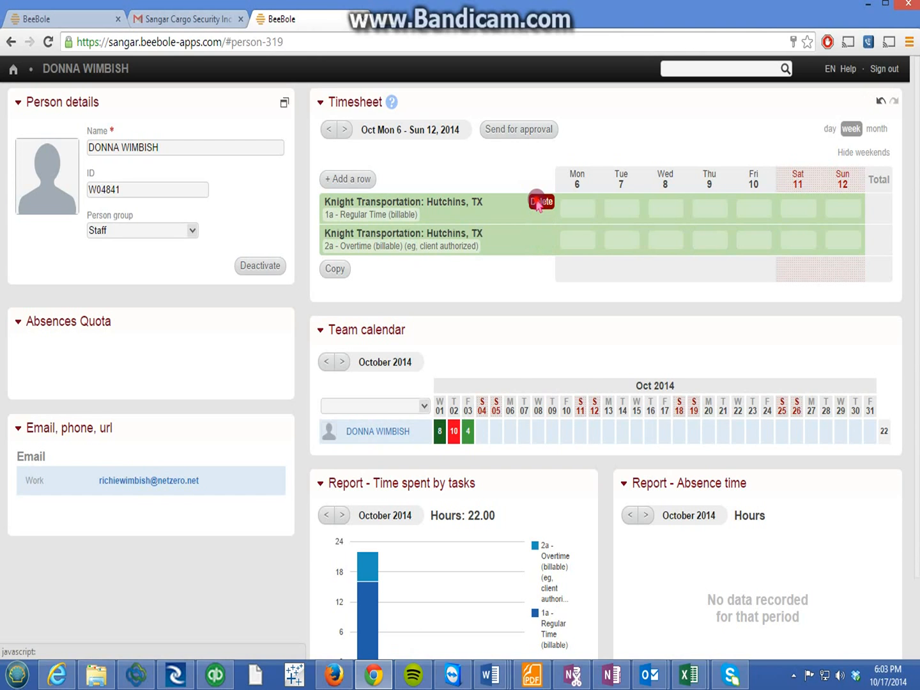
click(539, 202)
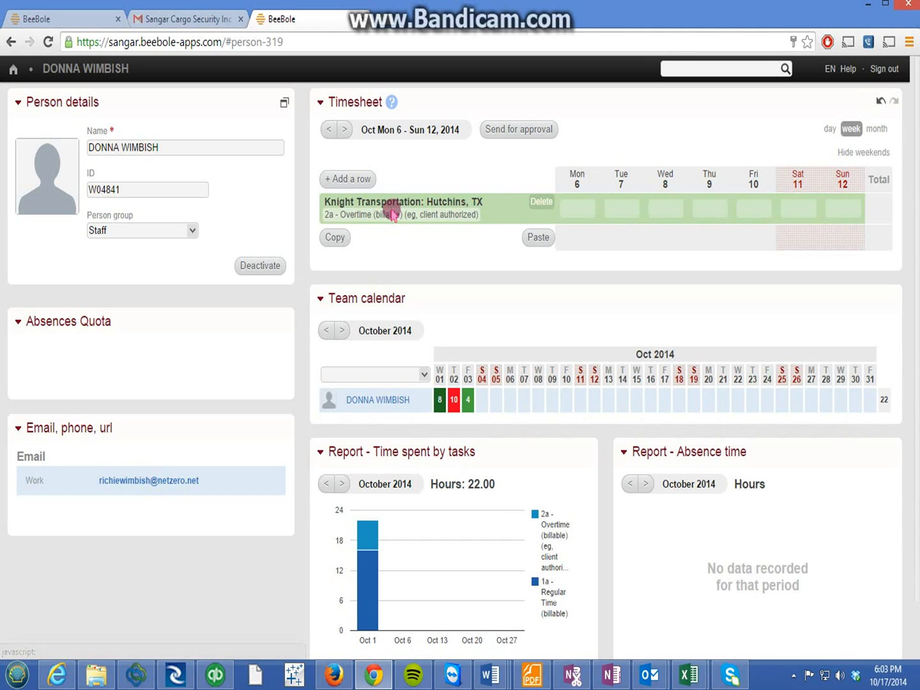
drag(537, 206, 521, 228)
click(541, 203)
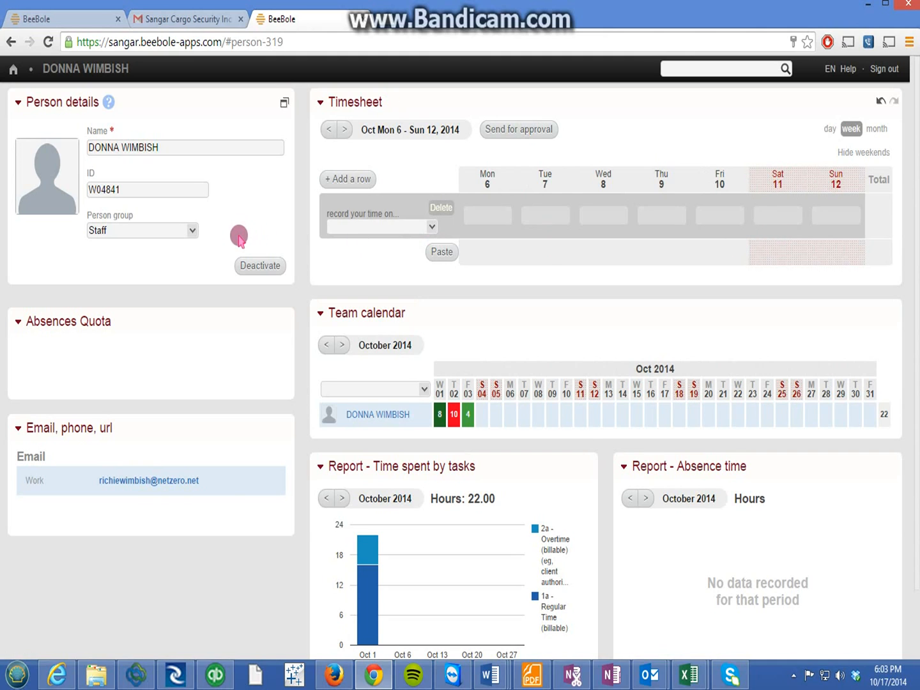
Look through the companies and projects available for recording time in the week of Oct 6 - 12
click(440, 227)
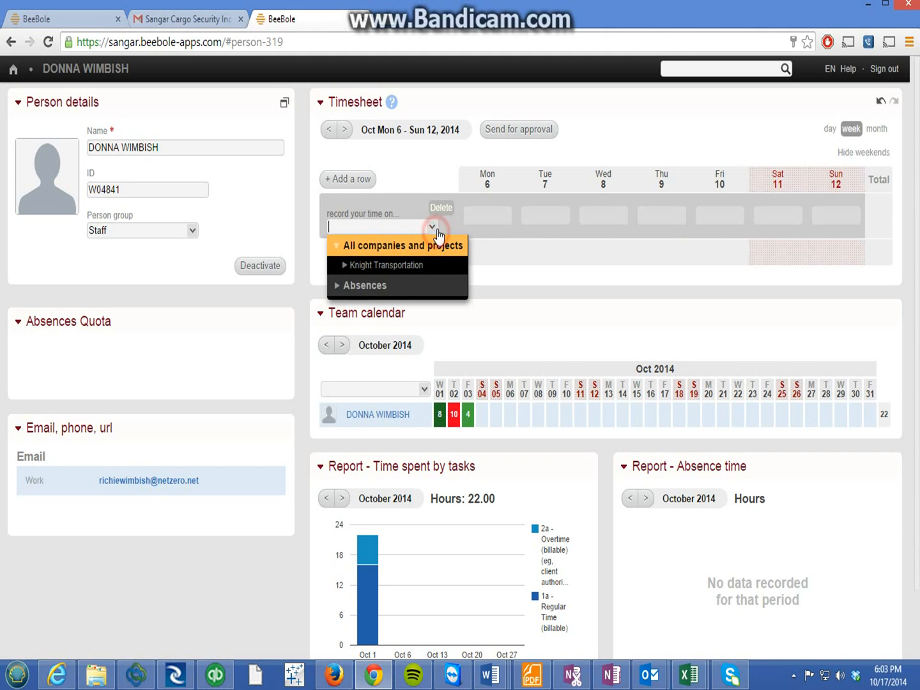
click(383, 266)
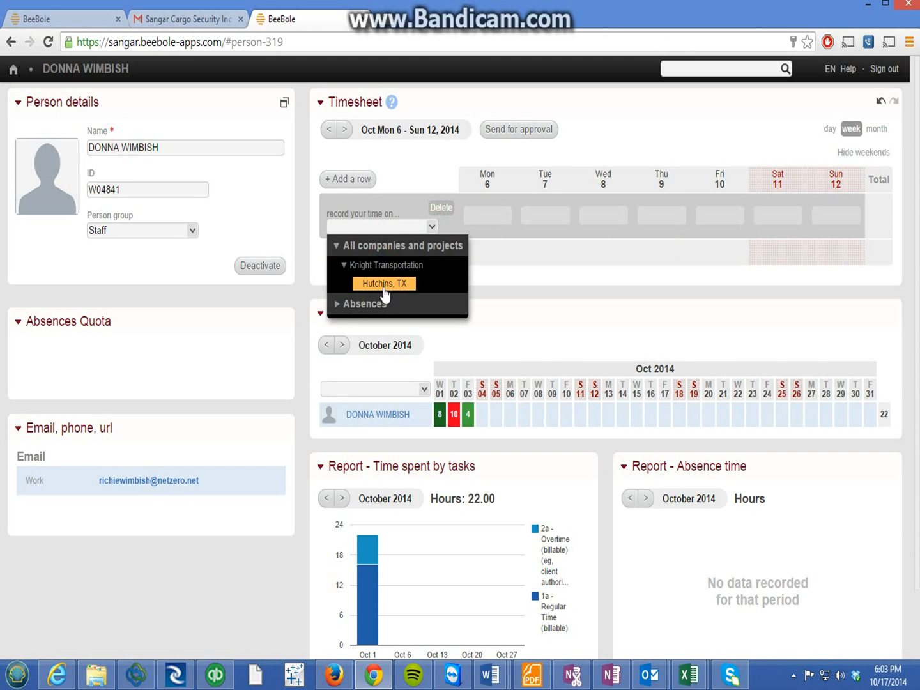
click(336, 245)
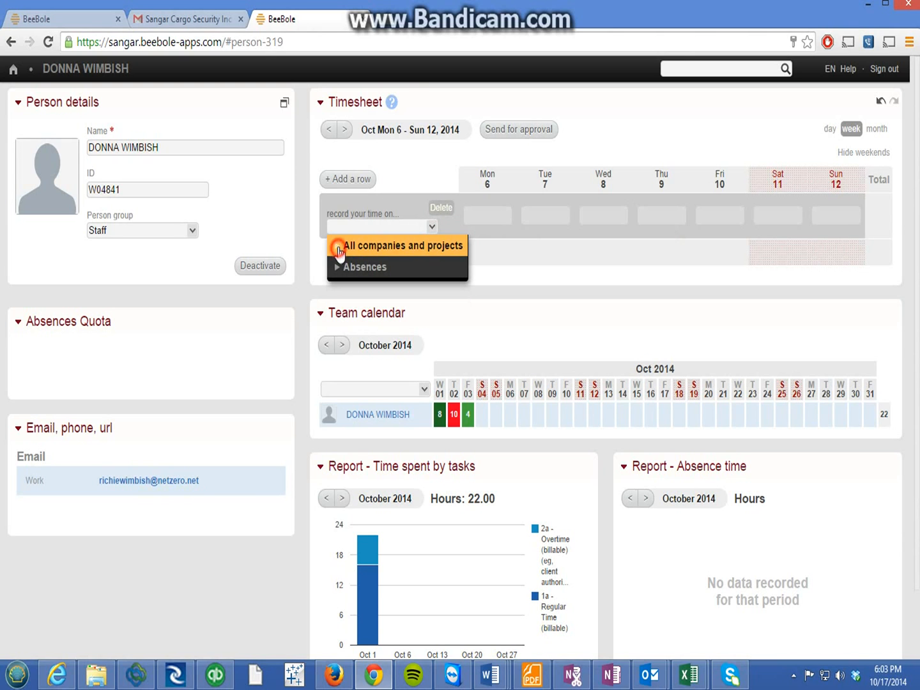
Examine the October 2014 report of time spent by tasks, including its regular and overtime hours
scroll(511, 409, down, 1)
mouse_move(386, 453)
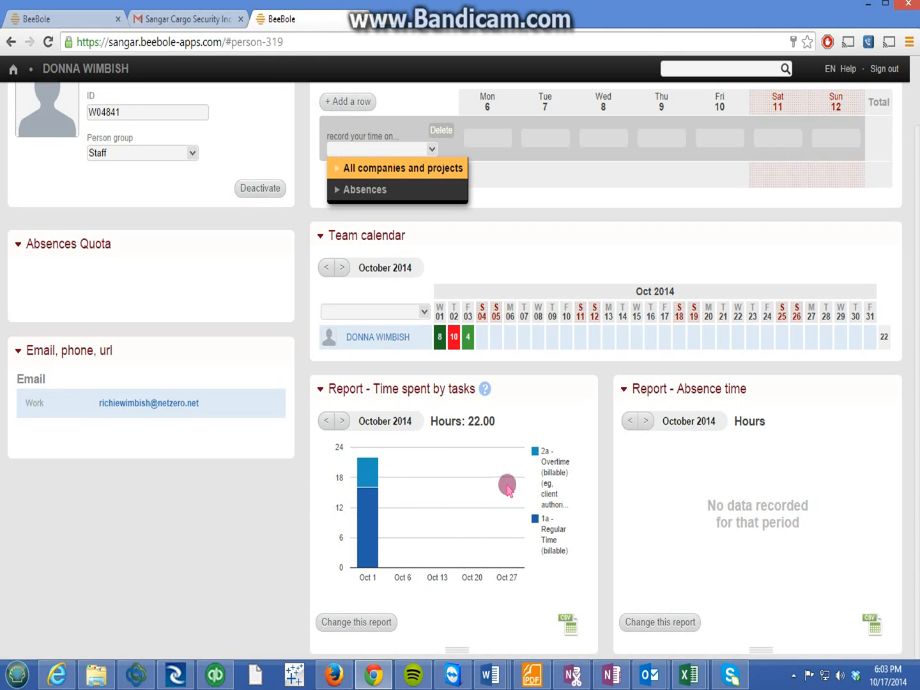
mouse_move(366, 466)
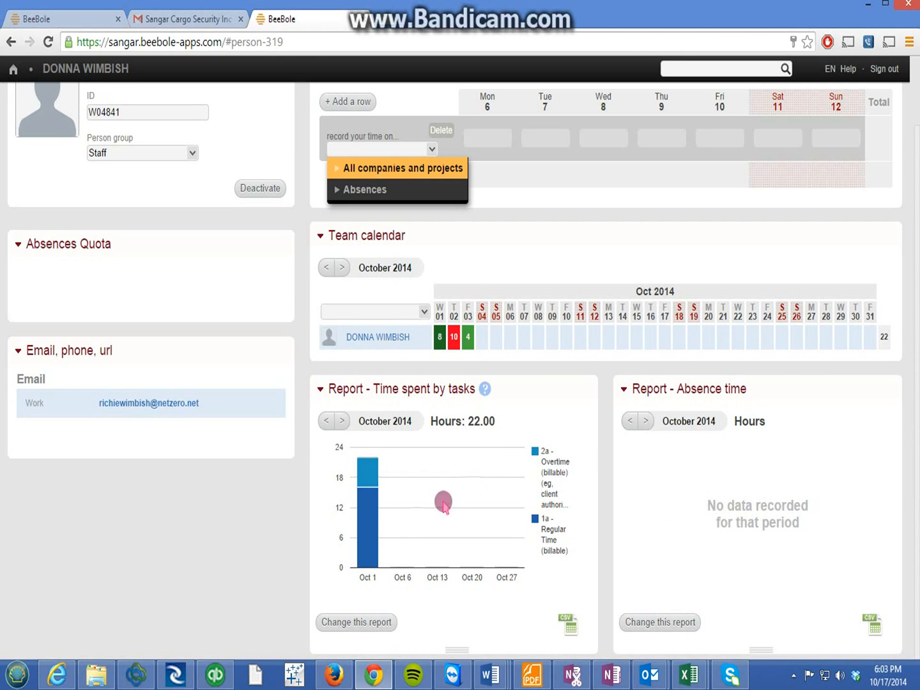
scroll(416, 520, up, 1)
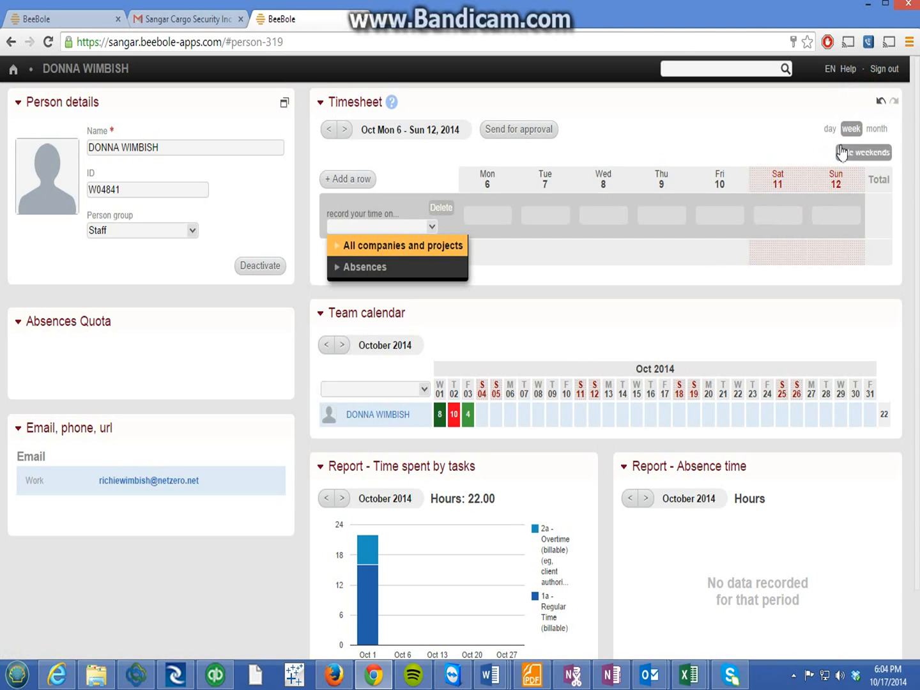
Undo the recent deletions of overtime entries in the week of Oct 6 - 12 and redo them
click(881, 103)
click(881, 104)
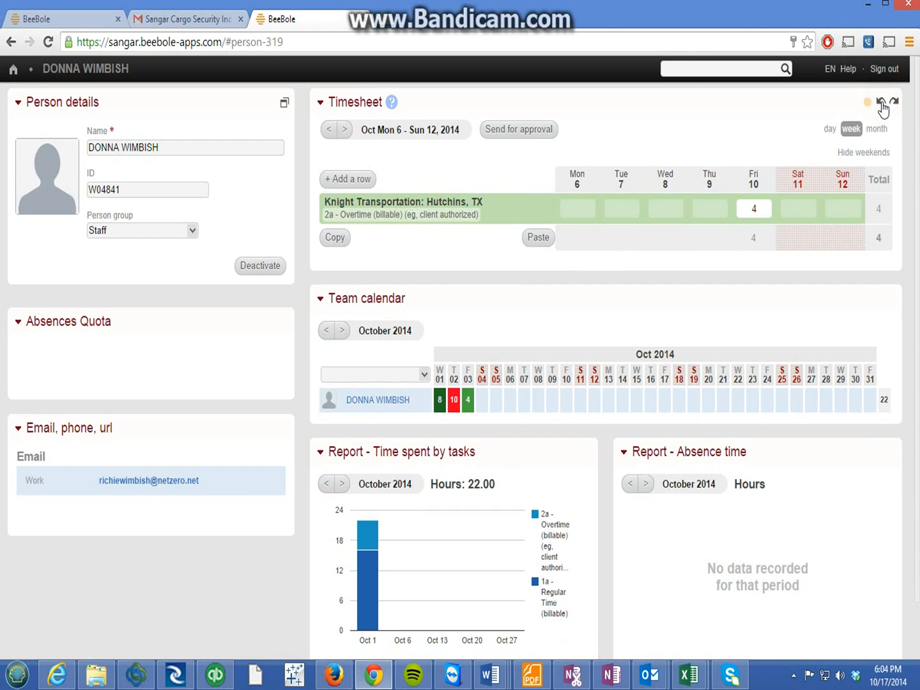
click(882, 104)
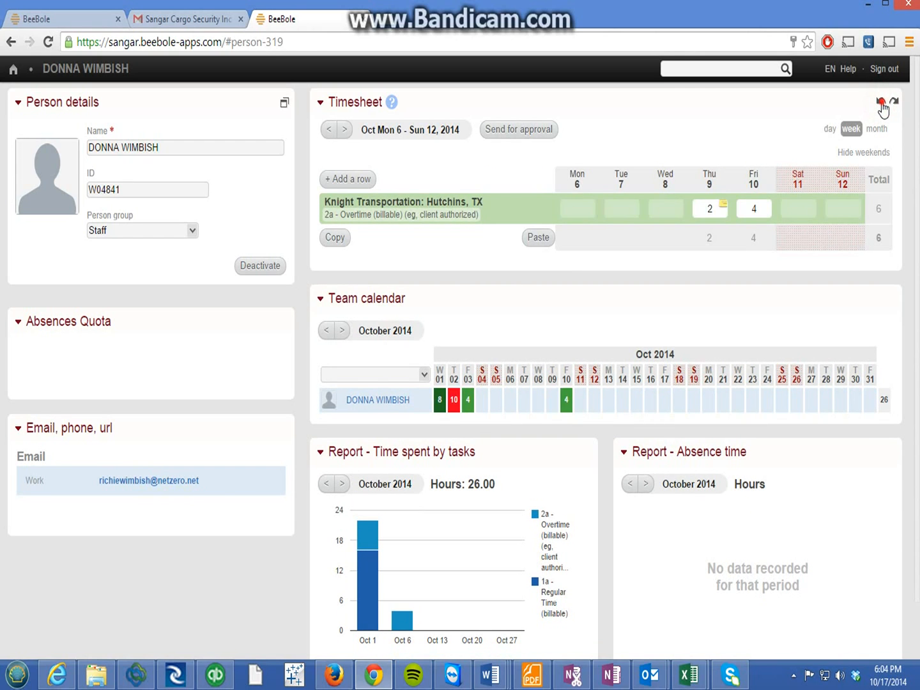
click(881, 104)
click(894, 103)
click(895, 102)
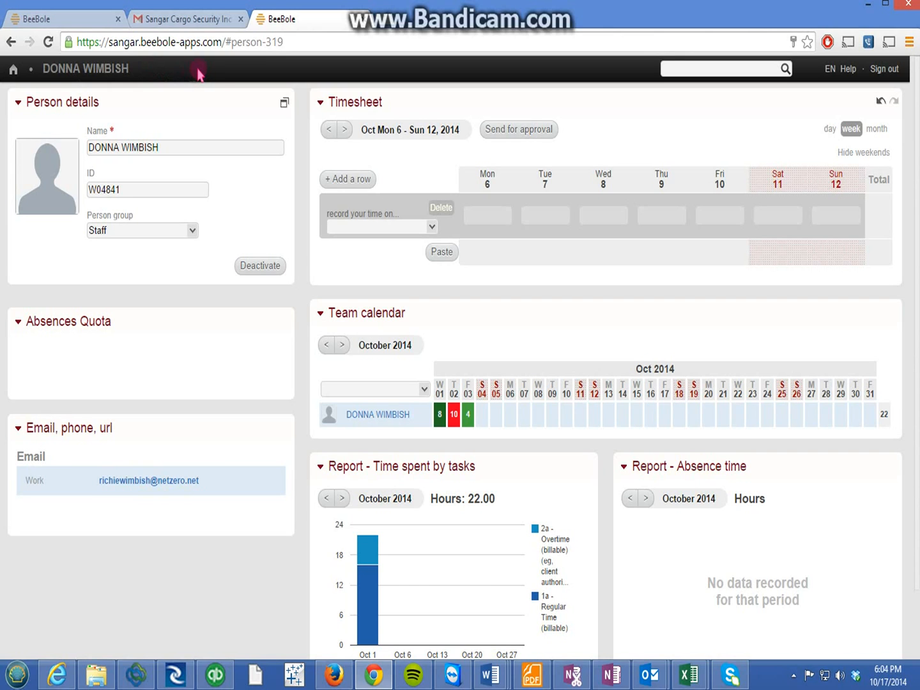
Return to the home page and check the team calendar's recorded hours, including the Oct 1 entry's details
click(14, 70)
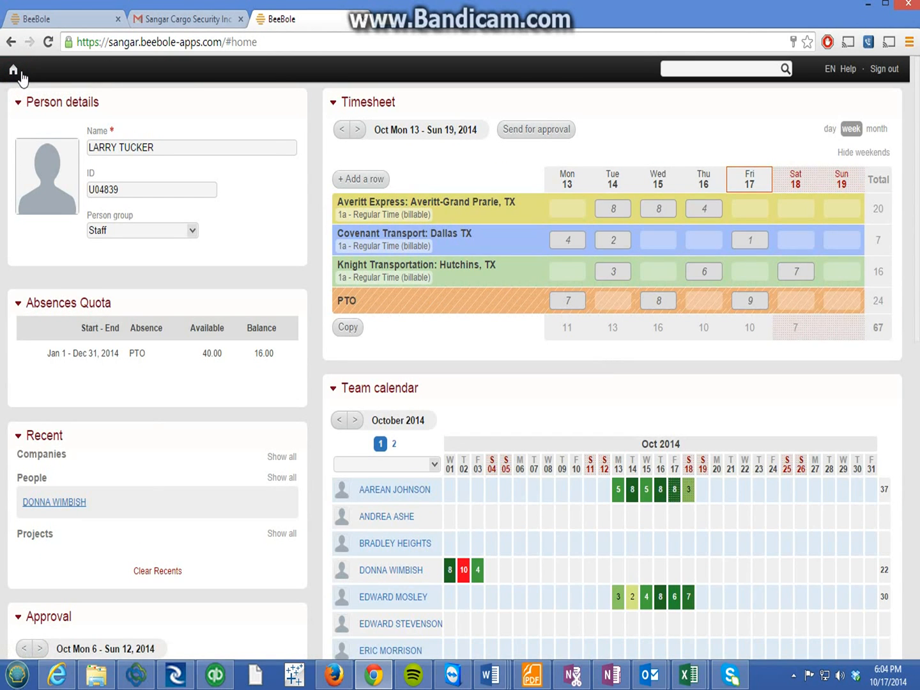
scroll(342, 339, down, 2)
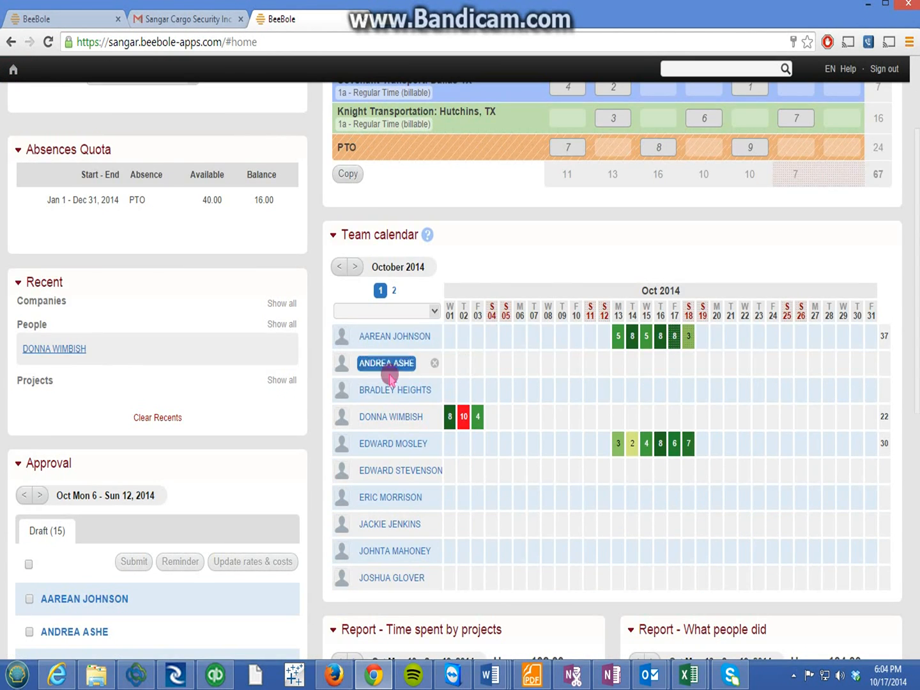
click(396, 476)
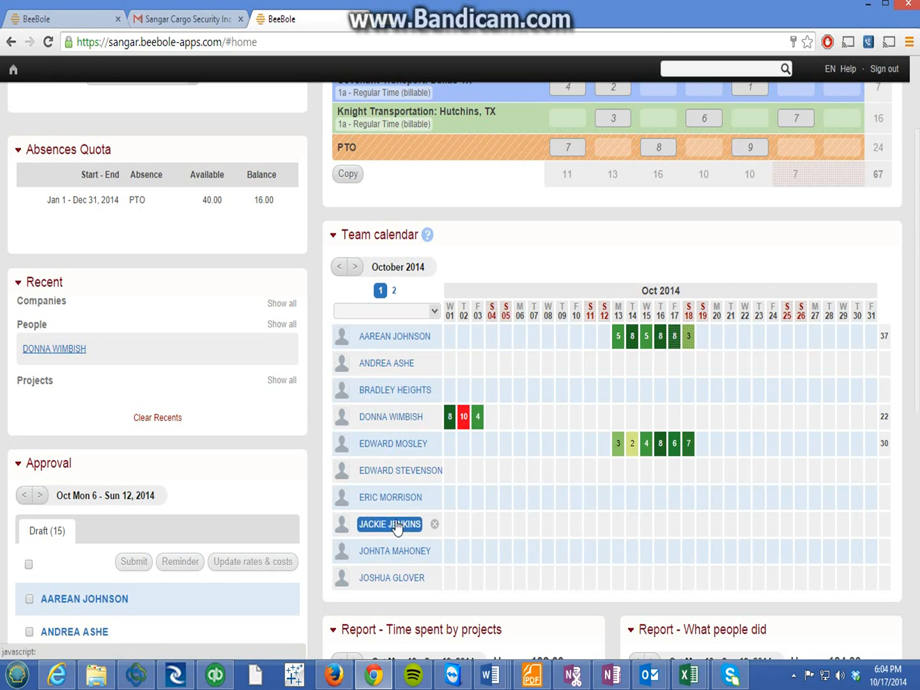
mouse_move(453, 424)
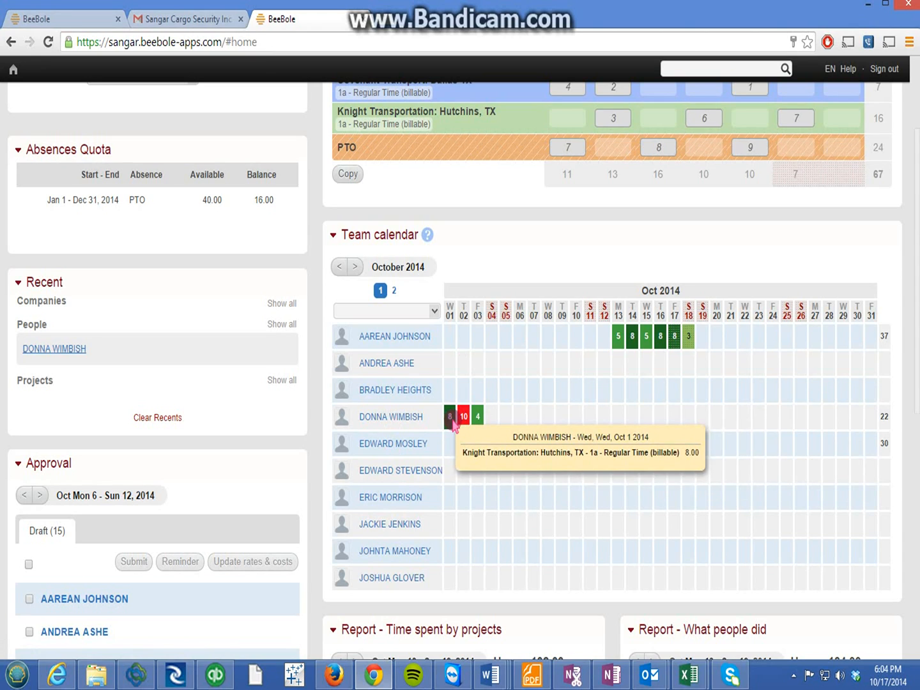
Set the team calendar to a custom day range from Mon, Sep 29 to Sun, Oct 12, 2014
click(427, 271)
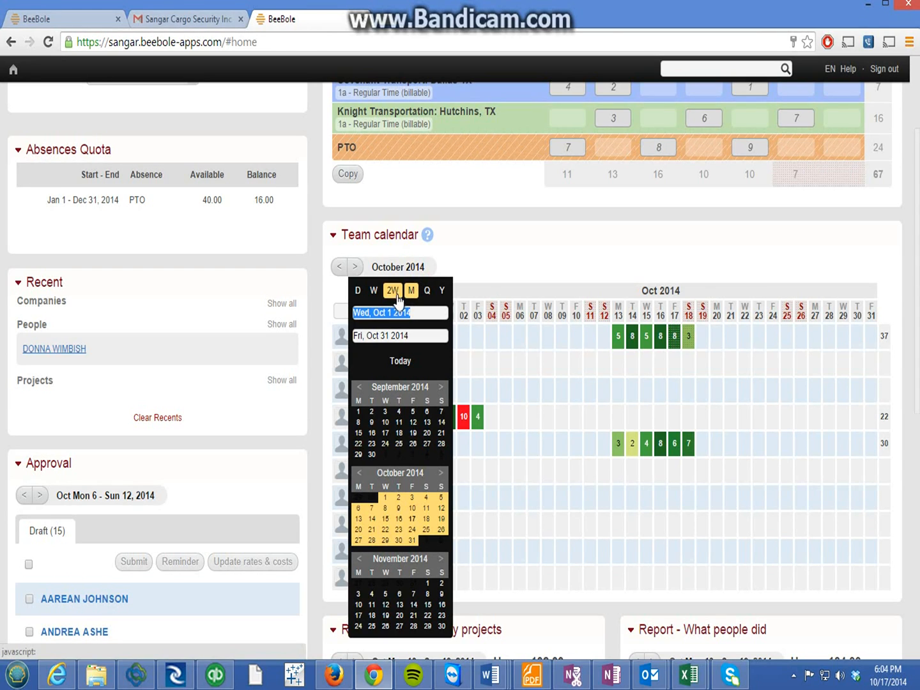
click(357, 292)
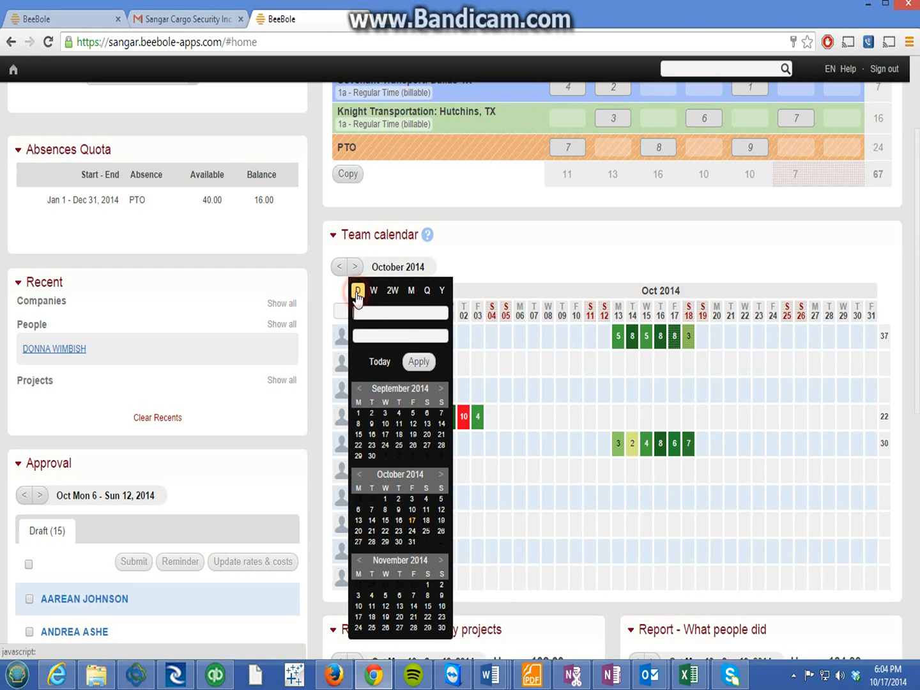
click(427, 434)
click(386, 498)
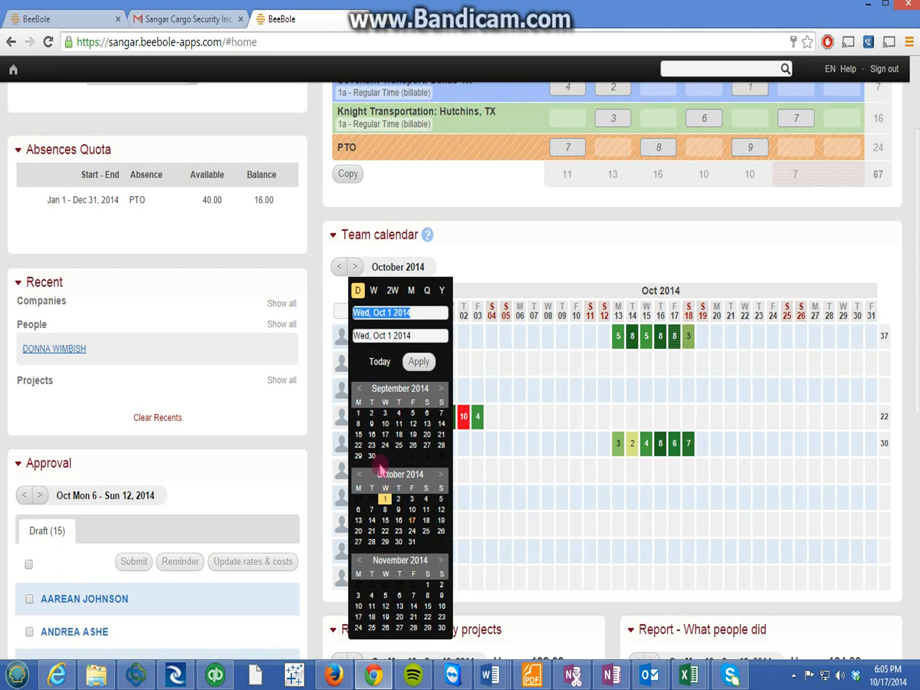
click(358, 456)
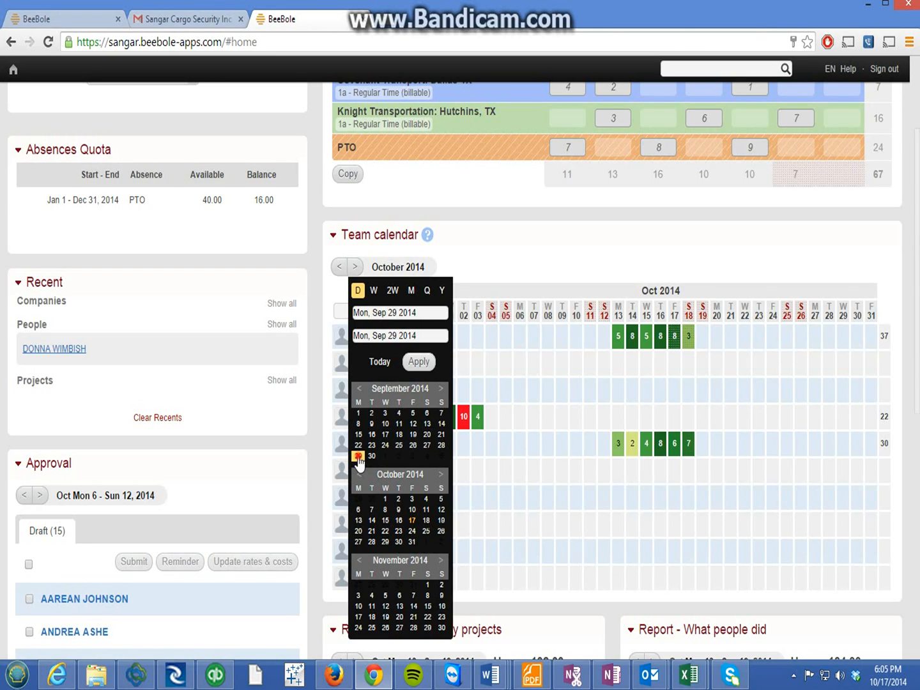
click(358, 456)
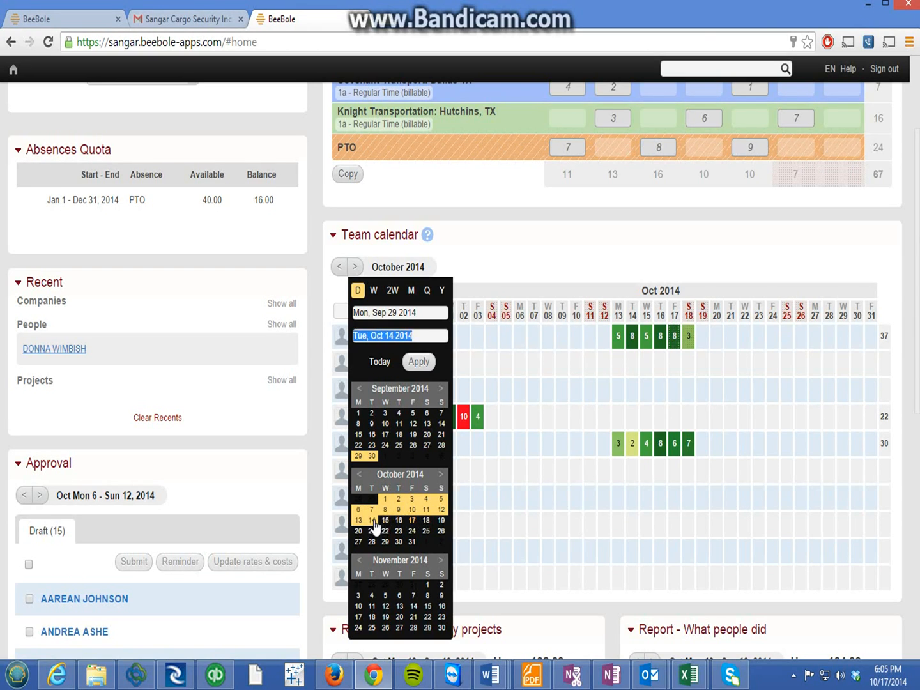
click(442, 511)
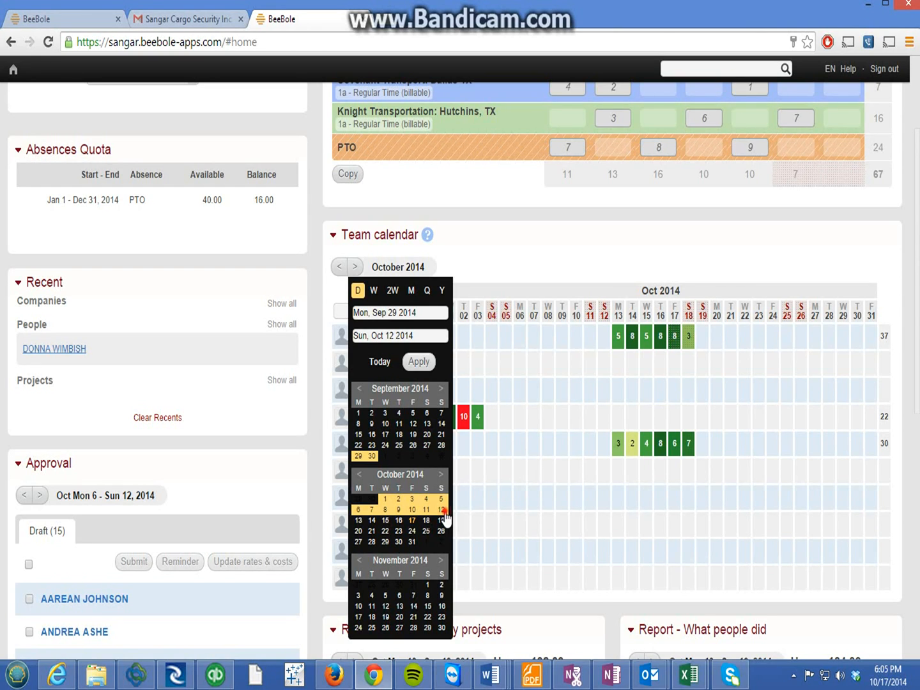
click(444, 511)
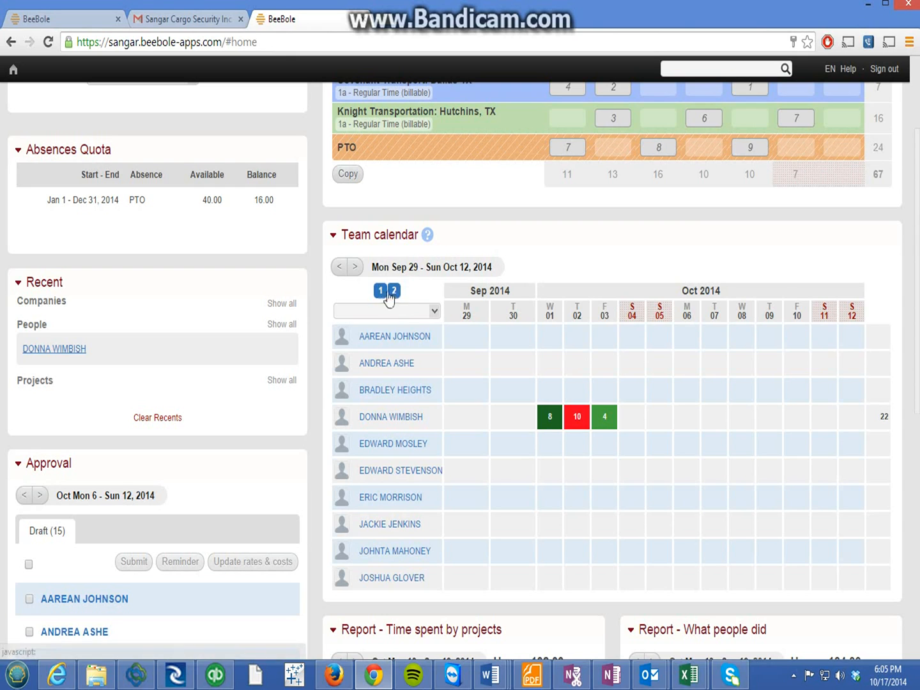
Set the team calendar to the single week of Sep 29 - Oct 5, 2014
click(497, 268)
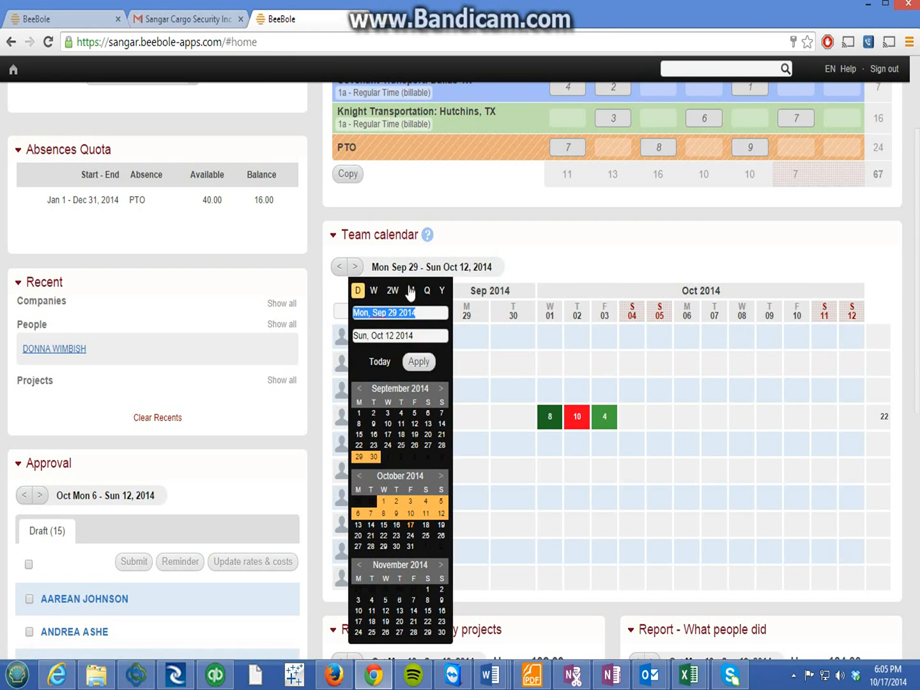
click(374, 290)
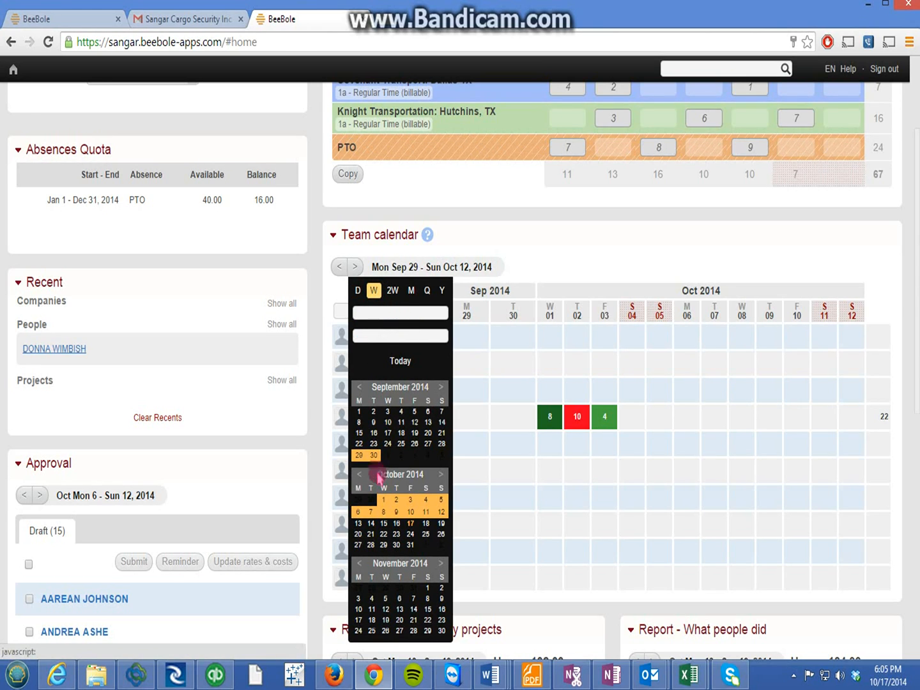
click(392, 513)
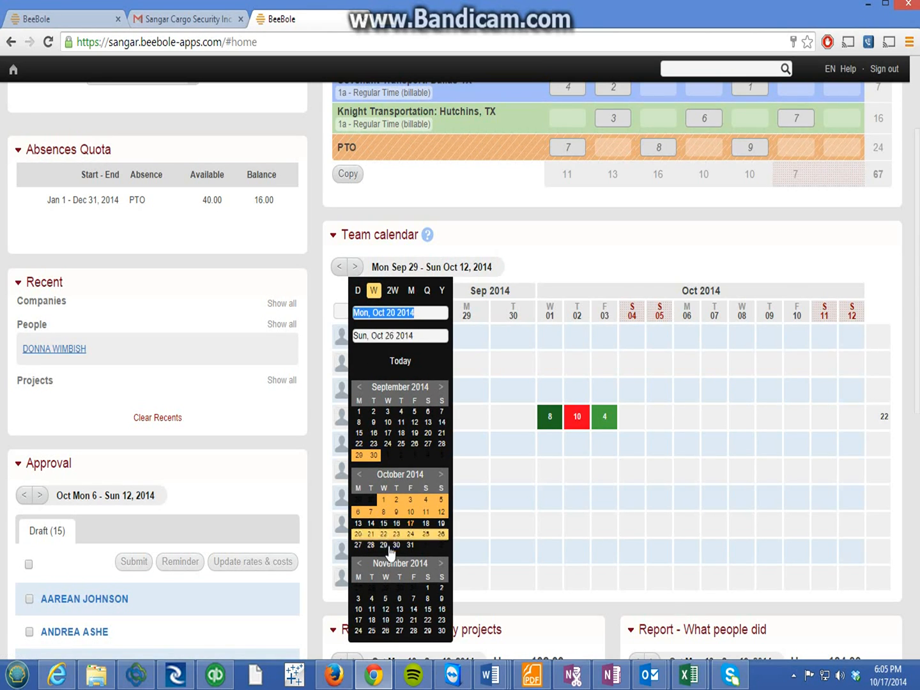
click(384, 491)
click(360, 454)
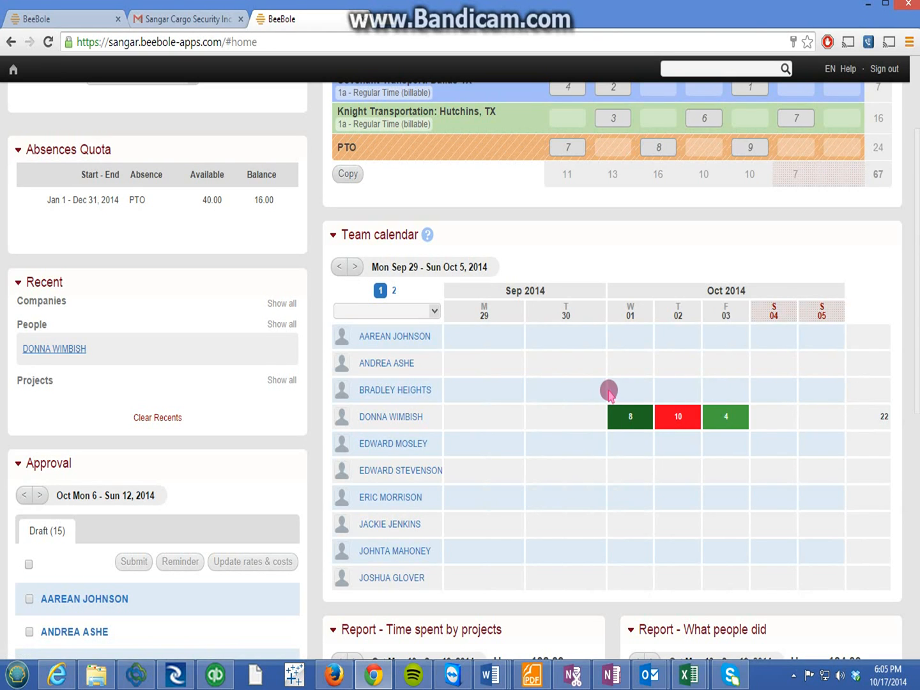
Browse the home timesheet's upcoming weeks and delete the empty PTO row from the week of Oct 20 - 26
scroll(849, 444, up, 3)
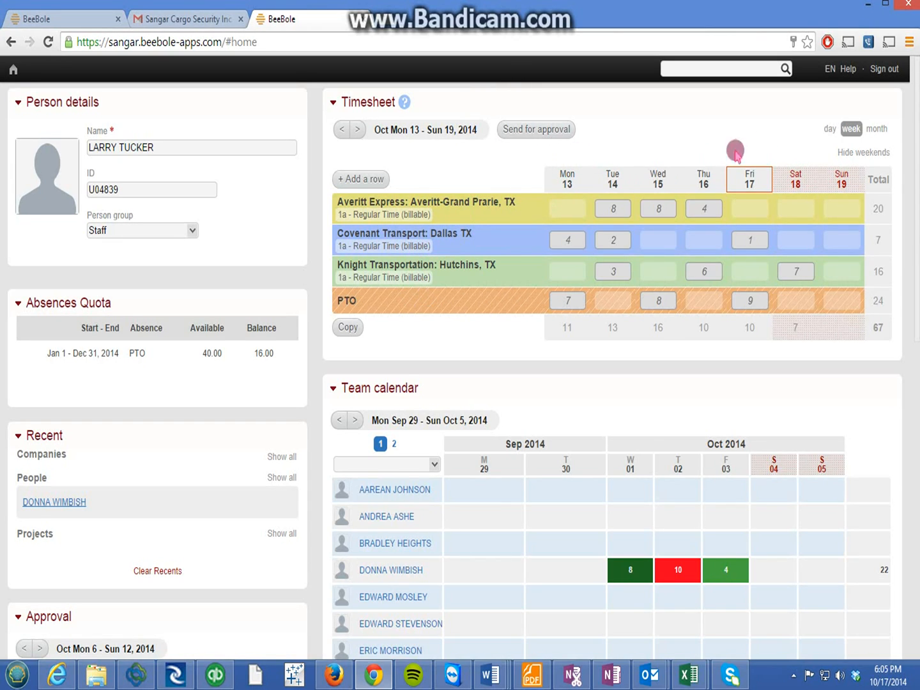
click(359, 132)
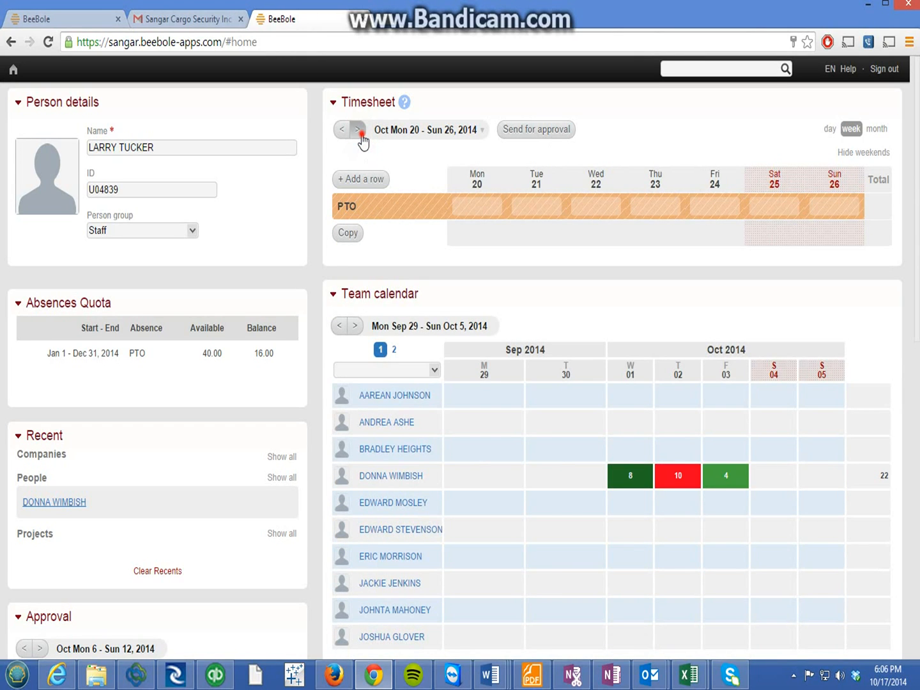
click(359, 132)
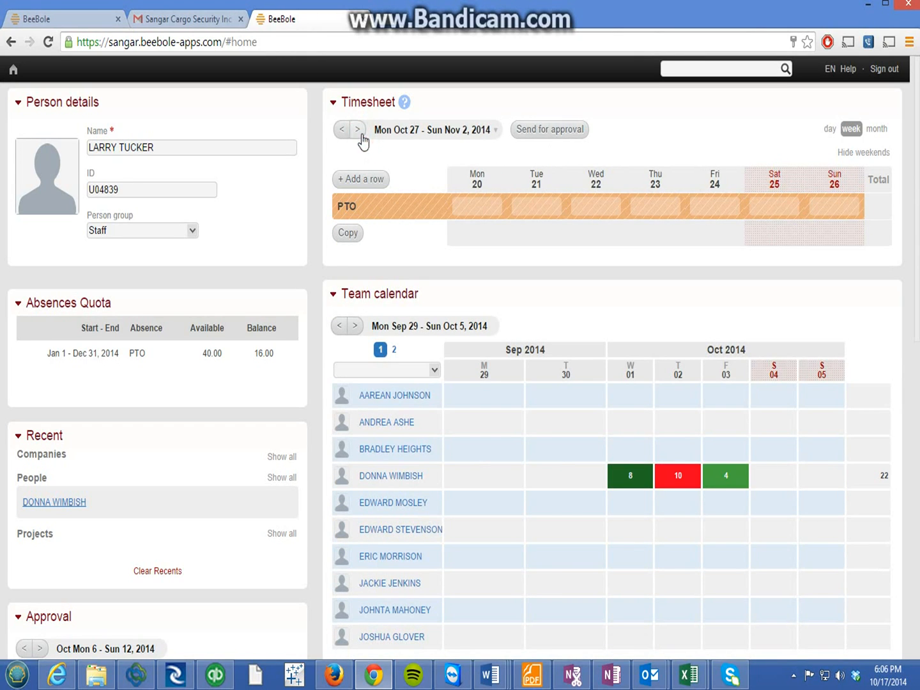
click(342, 130)
click(434, 208)
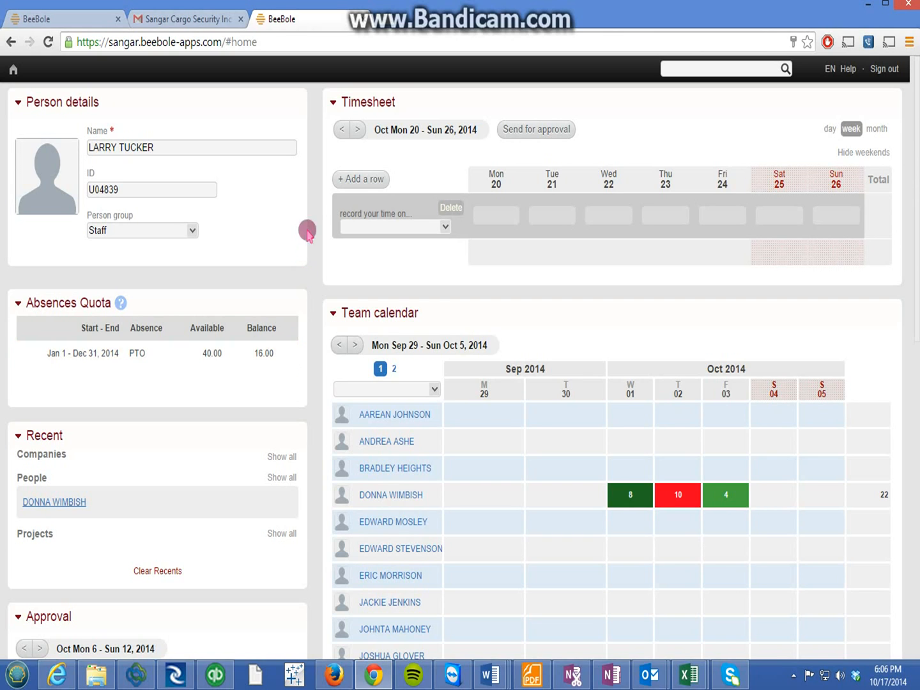
Check the week of Oct 13 - 19, and record PTO in the week of Oct 20 - 26: 4 hours on Monday, 12 on Tuesday
click(341, 130)
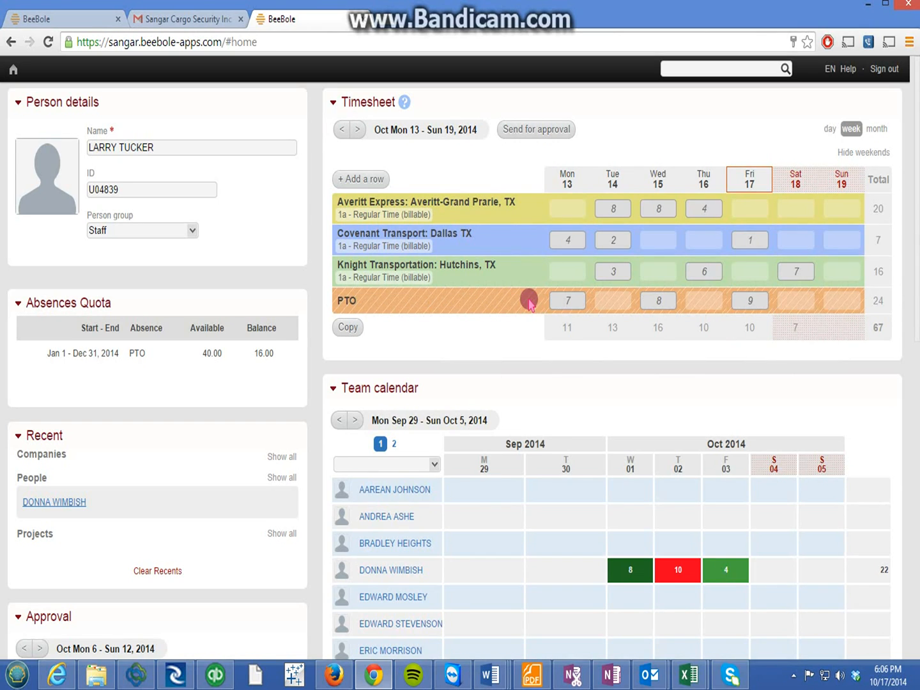
click(360, 131)
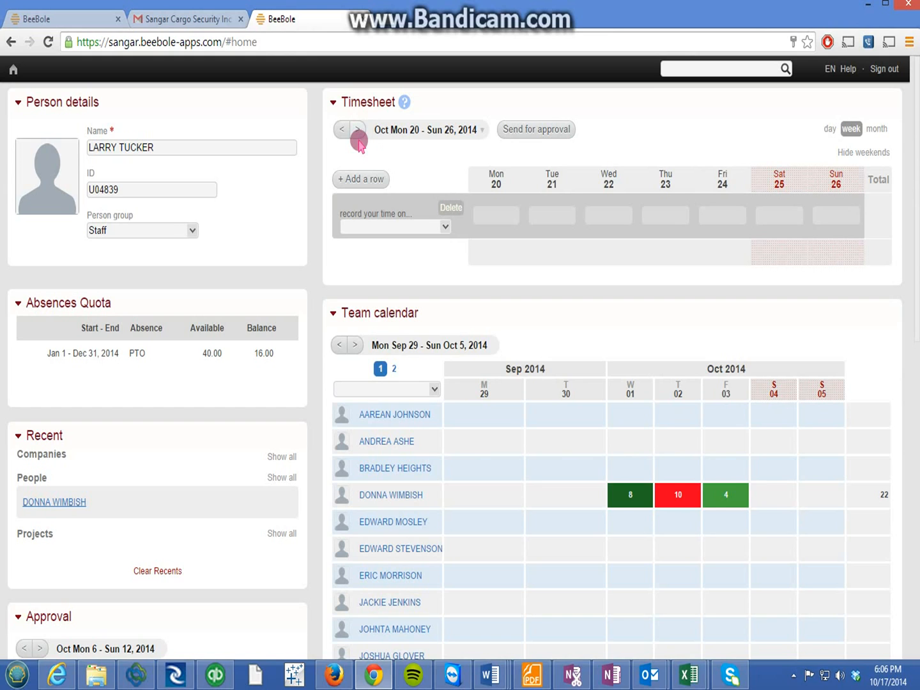
click(445, 227)
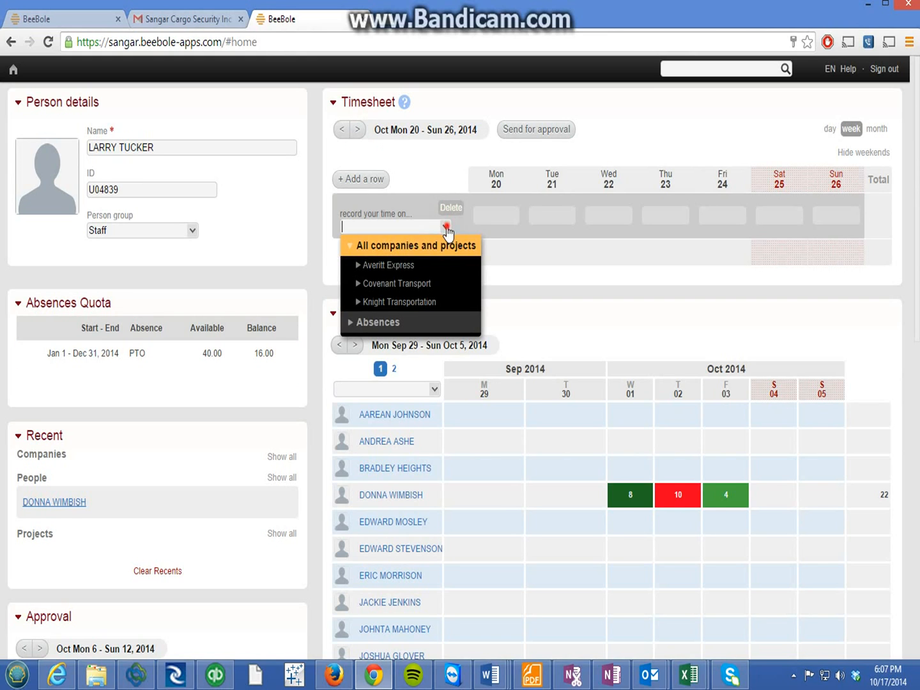
click(380, 323)
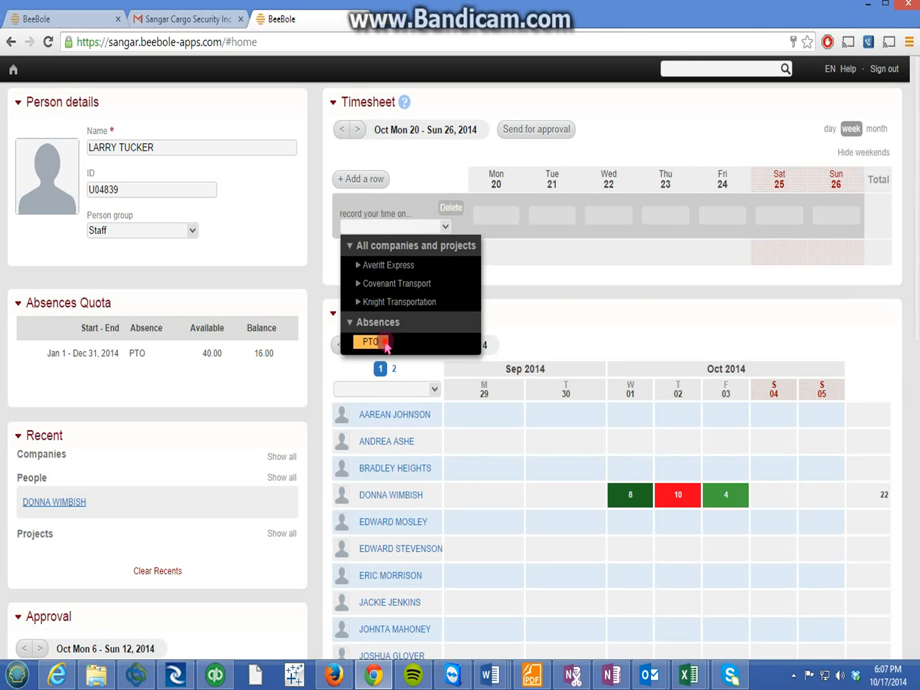
click(385, 343)
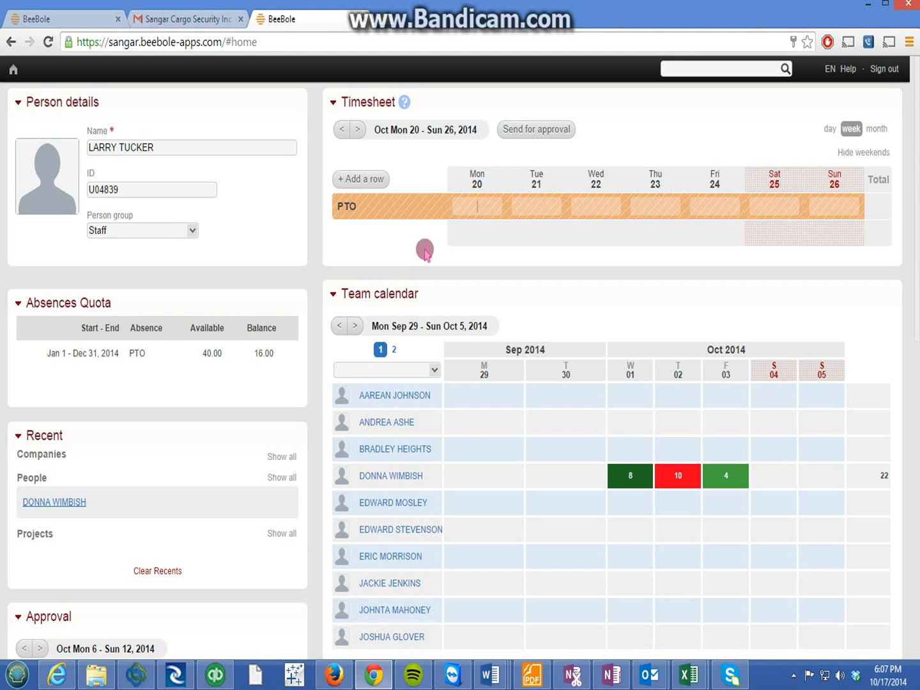
text(4)
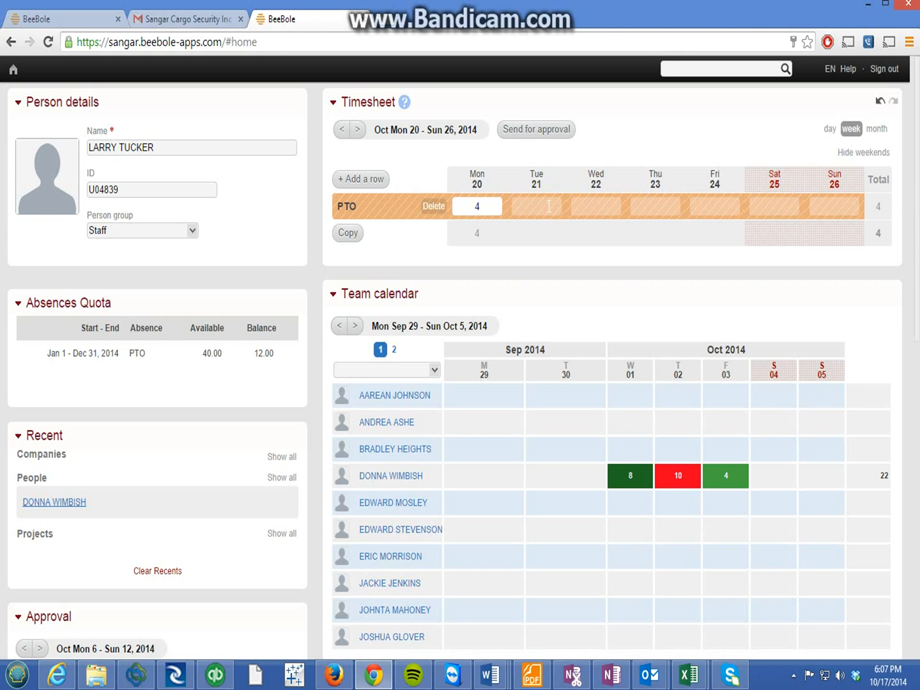
text(2)
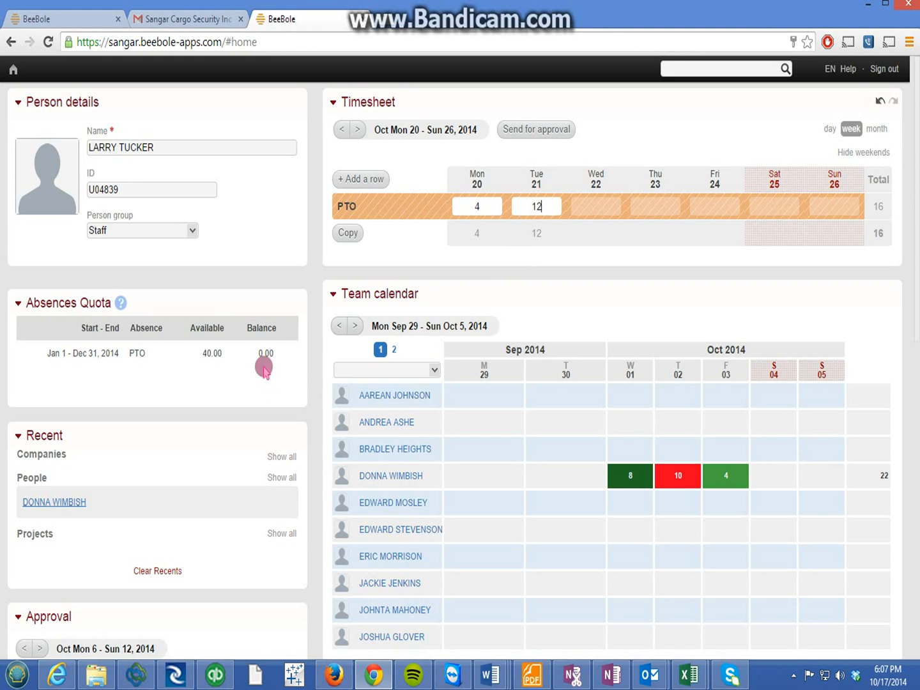
Try to record 4 hours of PTO on Wednesday, Oct 22, and check the remaining PTO balance in the absences quota
click(602, 205)
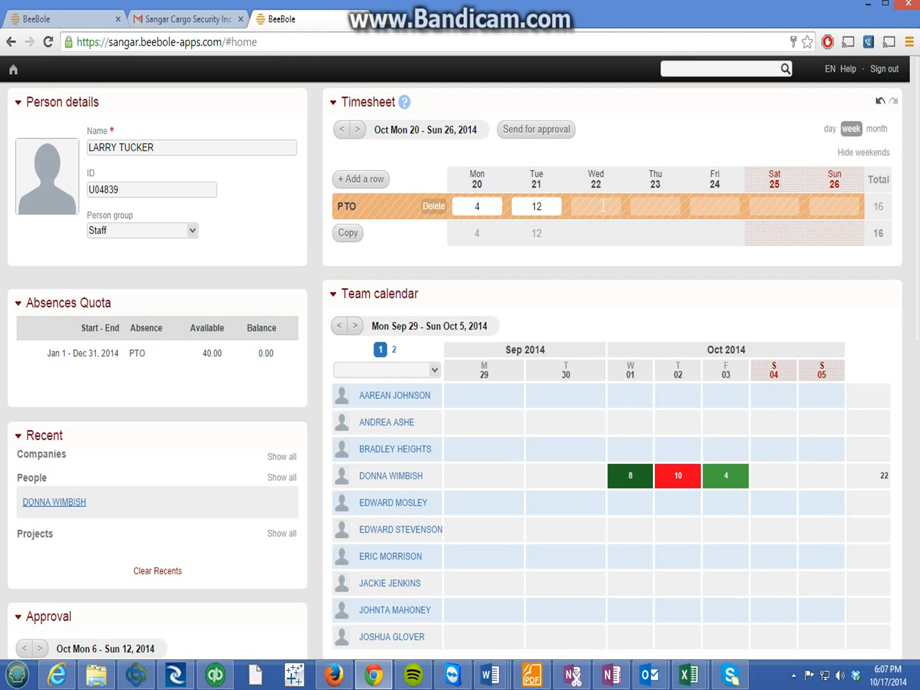
text(4)
click(610, 329)
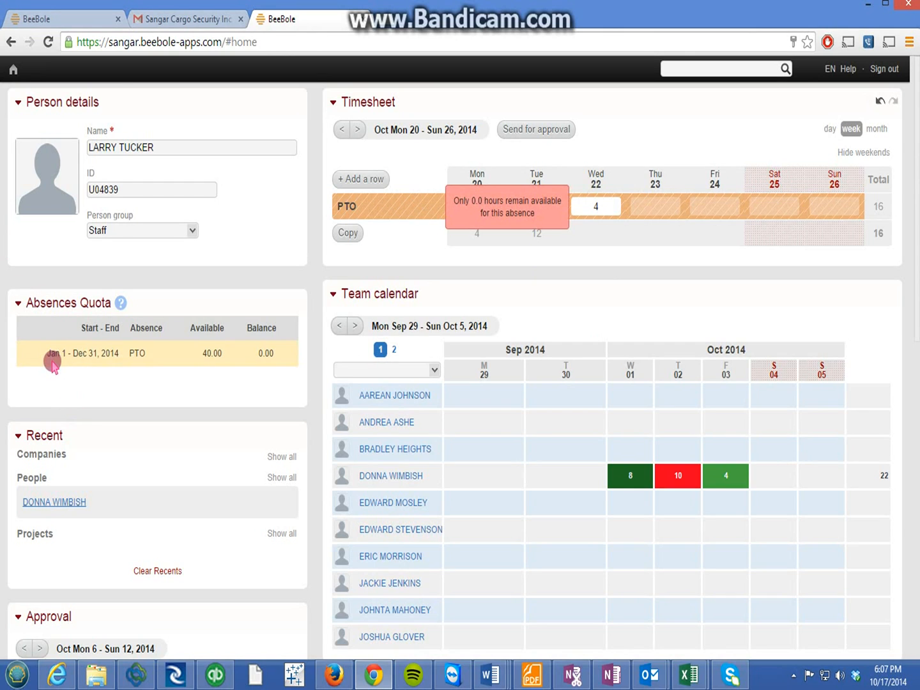
click(117, 353)
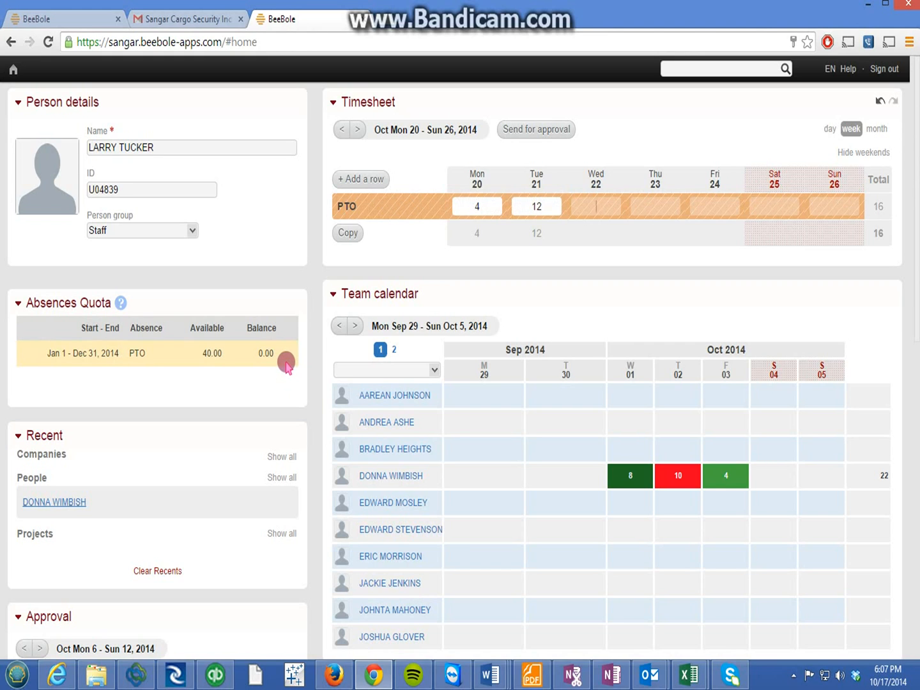
Add a timesheet row for Averitt Express project Averitt-Grand Prarie, TX with the task 1a - Regular Time (billable)
click(374, 179)
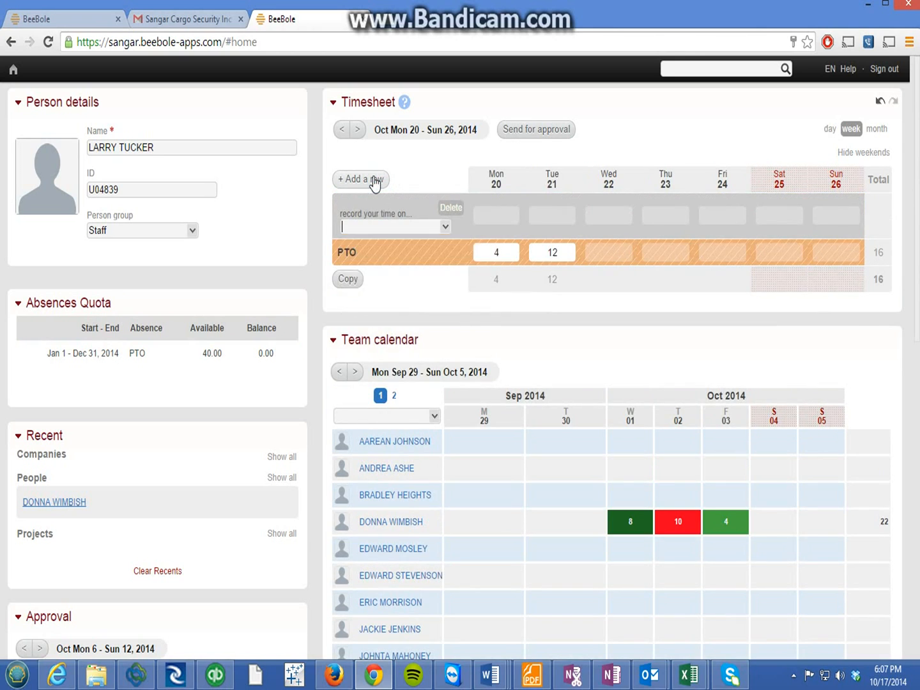
click(439, 220)
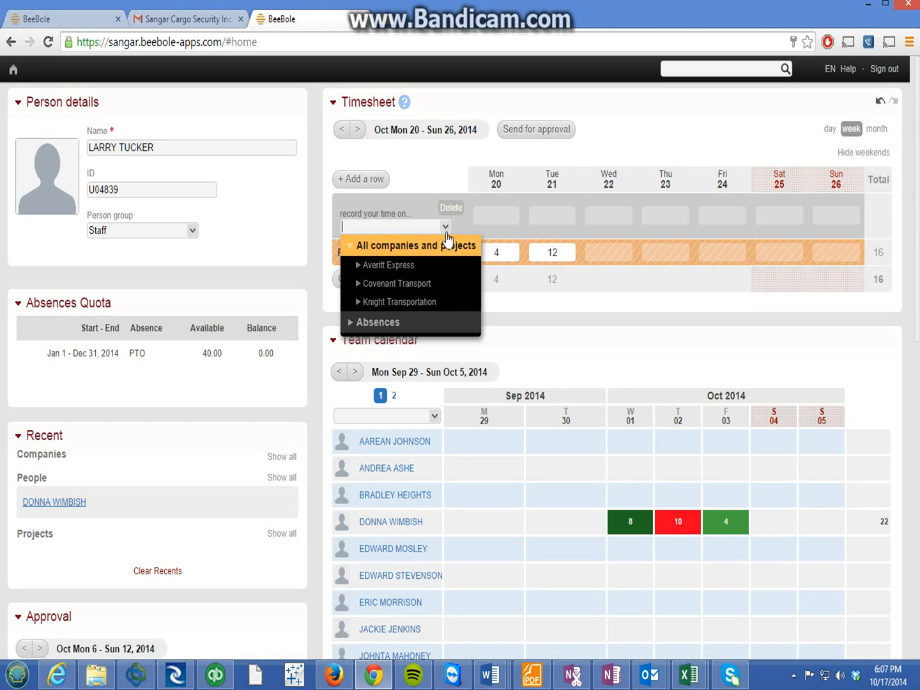
click(366, 265)
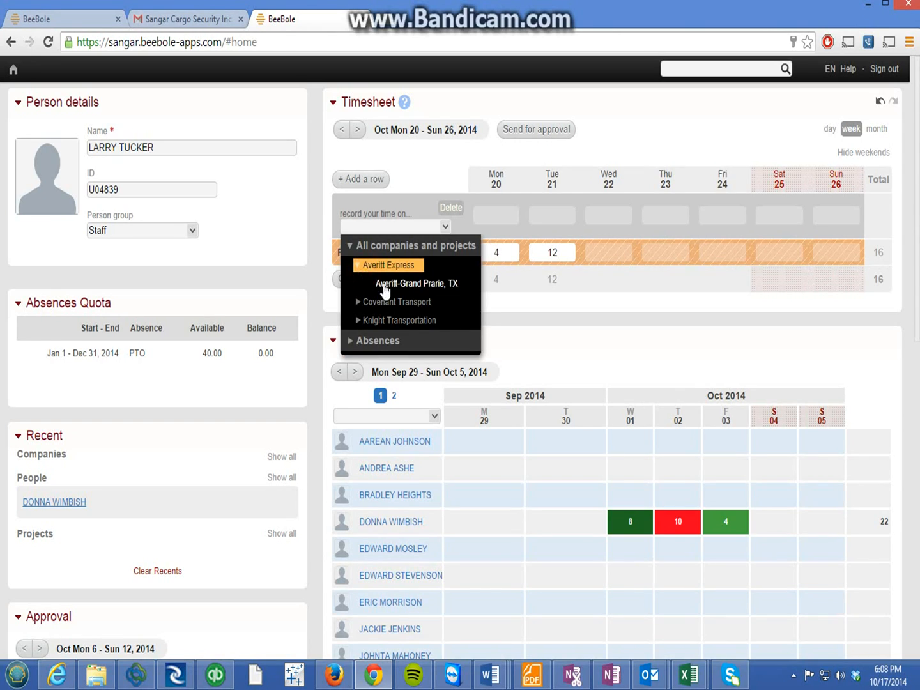
click(361, 306)
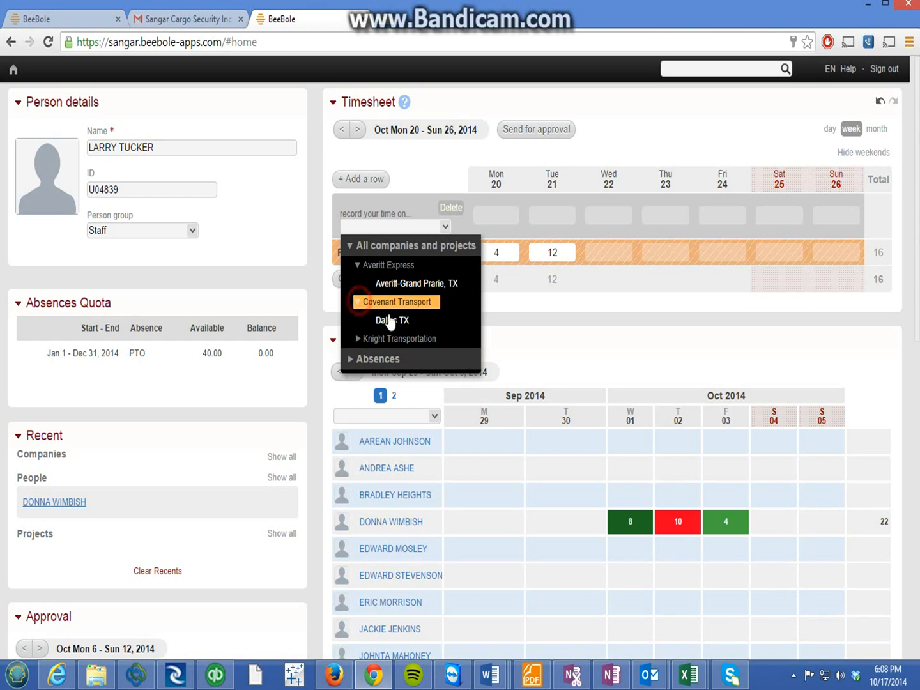
click(371, 339)
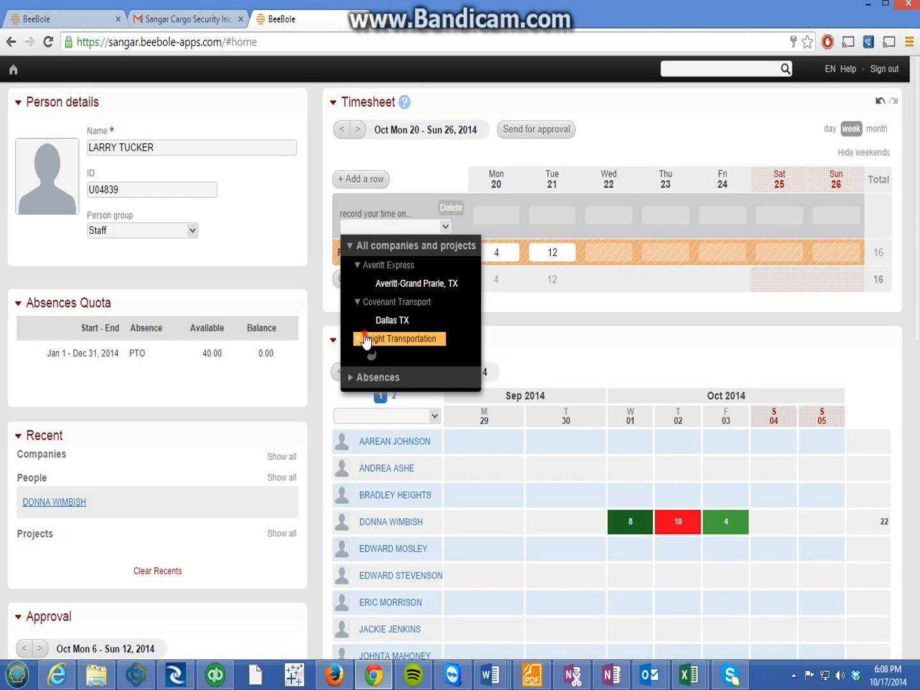
click(424, 285)
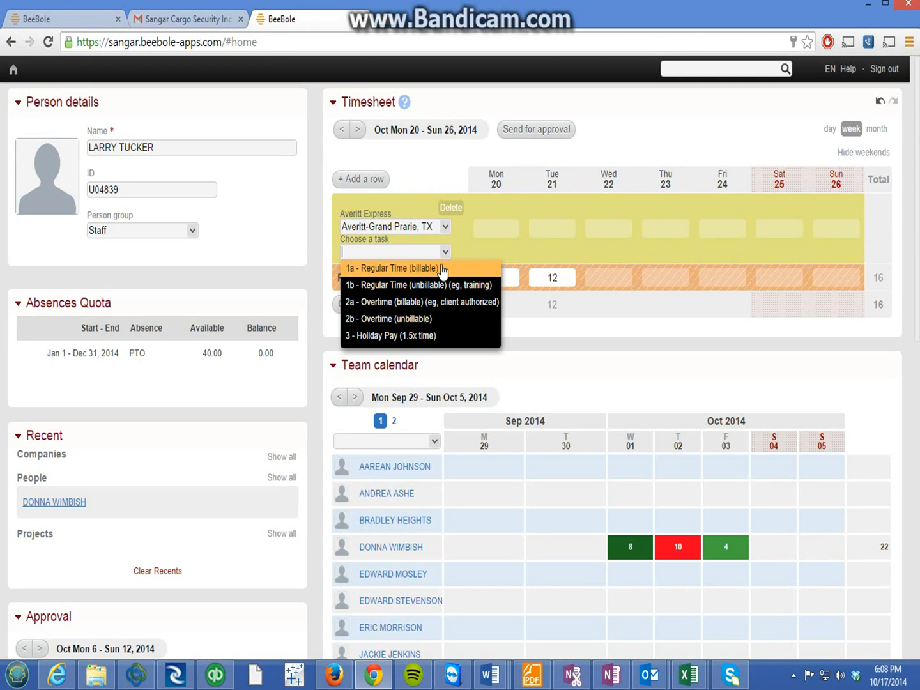
click(416, 269)
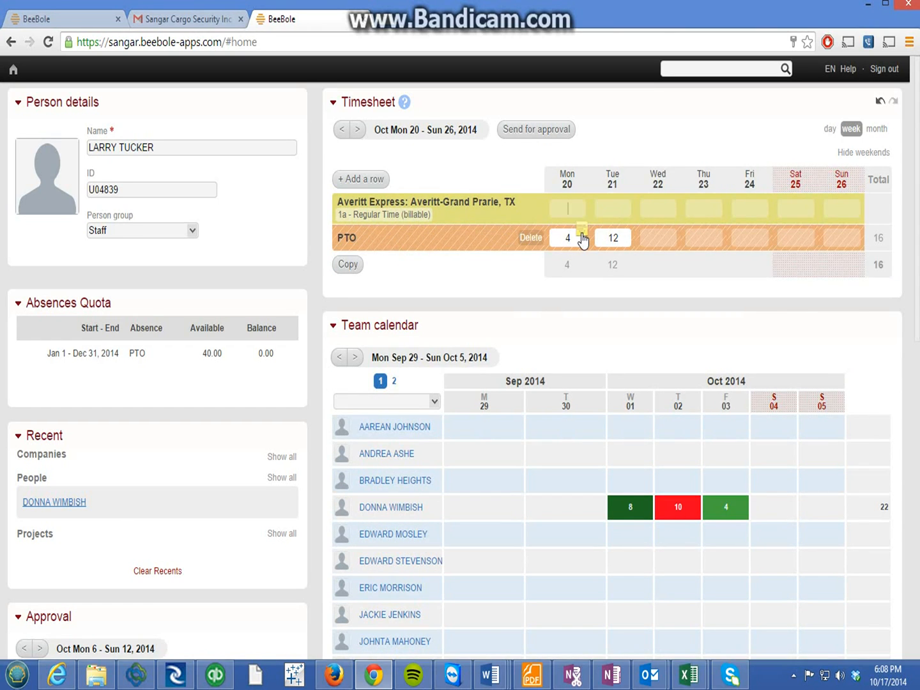
Record 5 hours on Monday, Oct 20, and 6 hours on Wednesday, Oct 22, in the Averitt-Grand Prarie row
text(5)
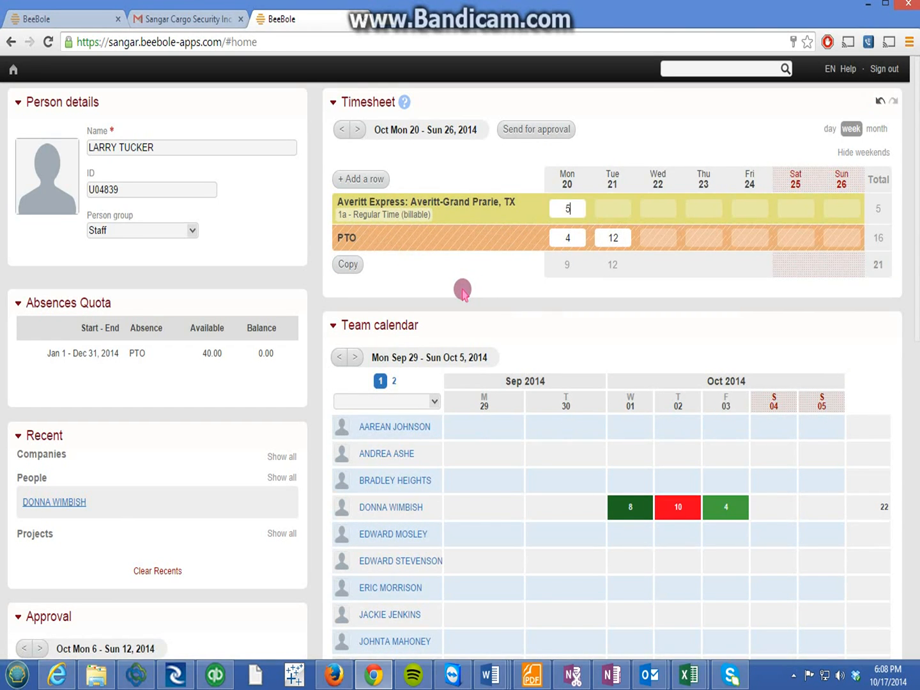
click(666, 210)
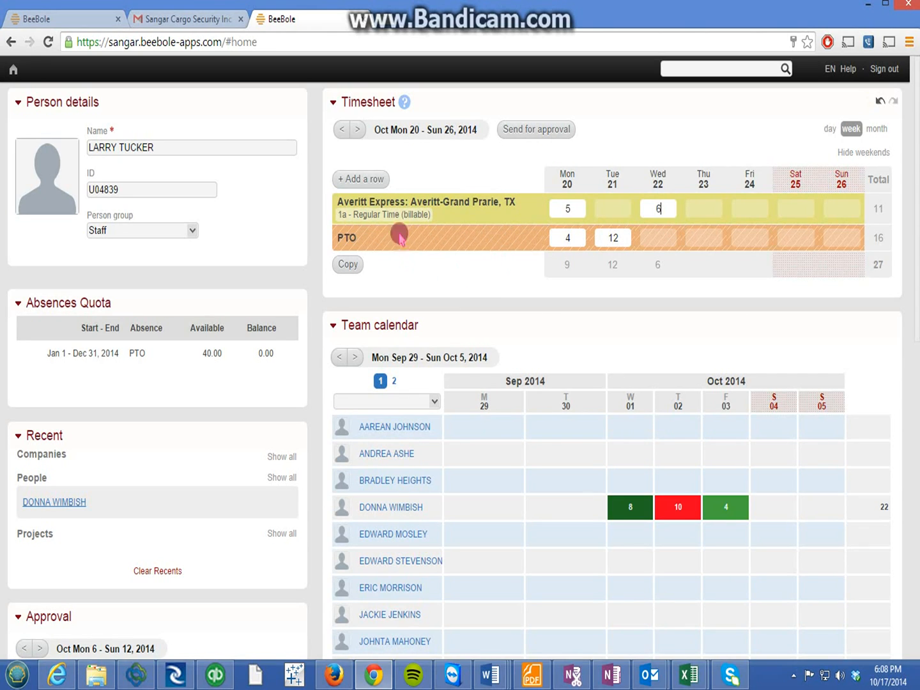
click(393, 213)
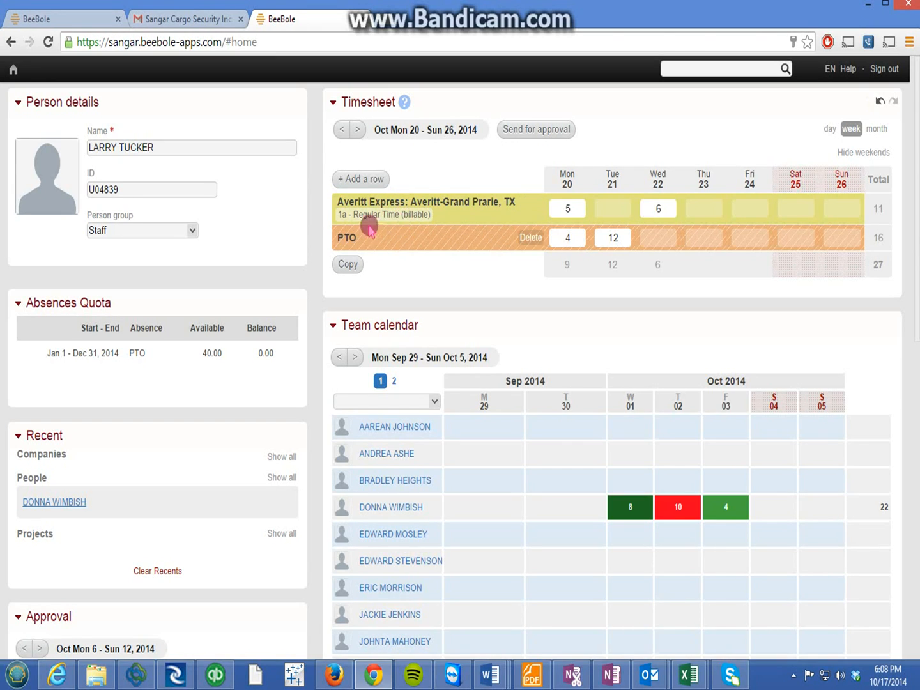
Add a Covenant Transport Dallas TX row with the task 2a - Overtime (billable) and record 4 hours on Monday, Oct 20
click(367, 181)
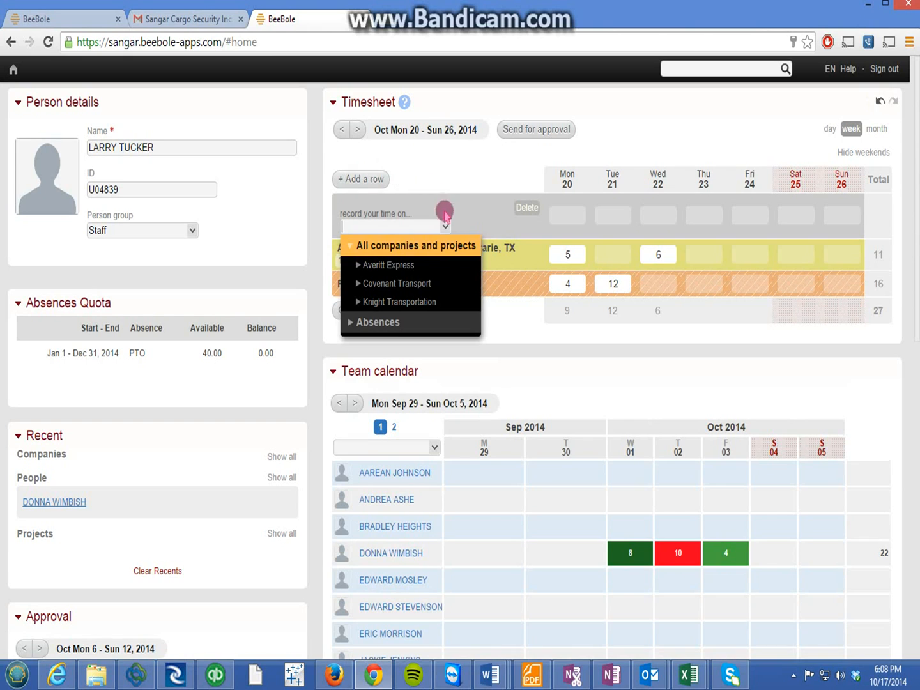
click(374, 286)
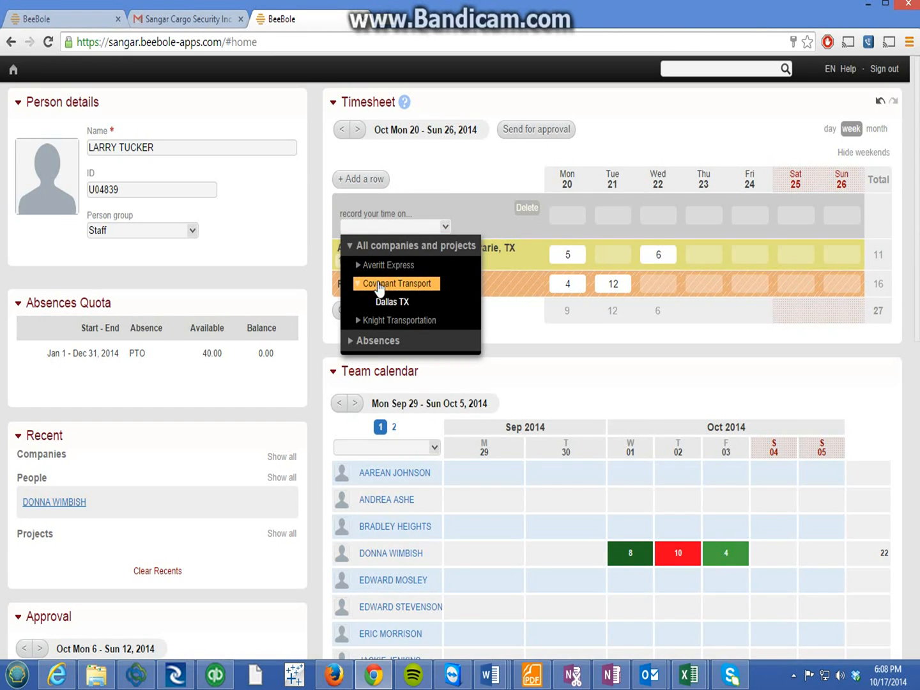
click(407, 303)
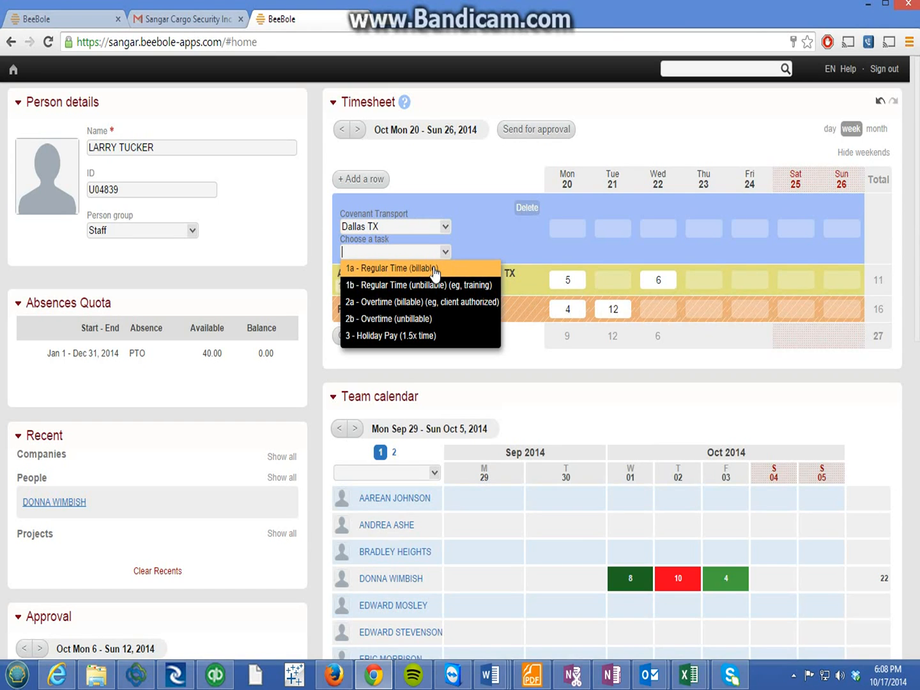
click(439, 303)
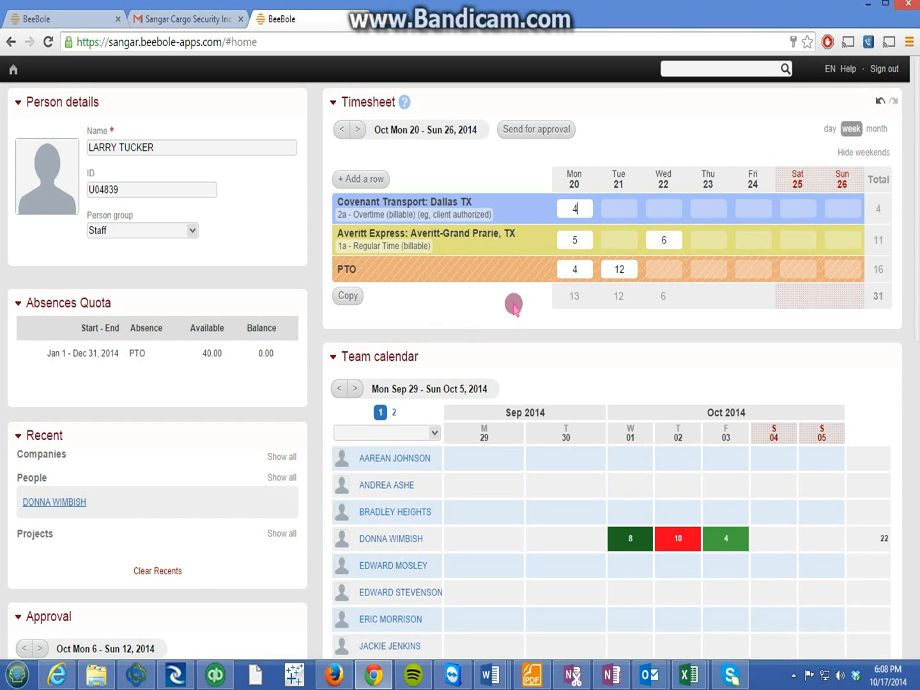
Look over the reports and team calendar, check the timesheet week of Oct 27 - Nov 2, and return to Oct 20 - 26
scroll(509, 316, down, 3)
scroll(509, 316, down, 4)
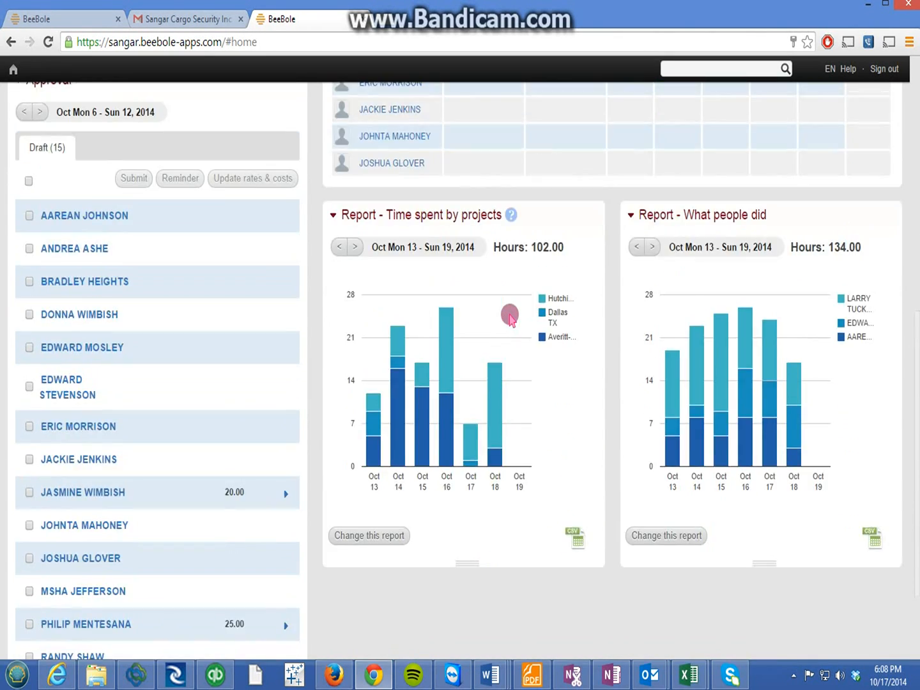
scroll(509, 315, up, 7)
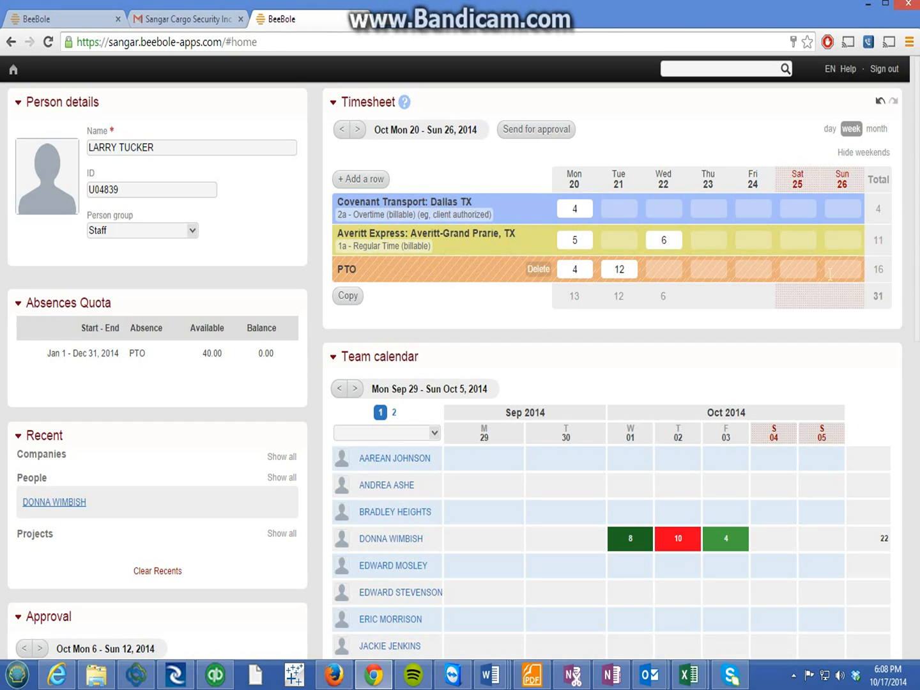
click(407, 525)
click(401, 550)
click(400, 603)
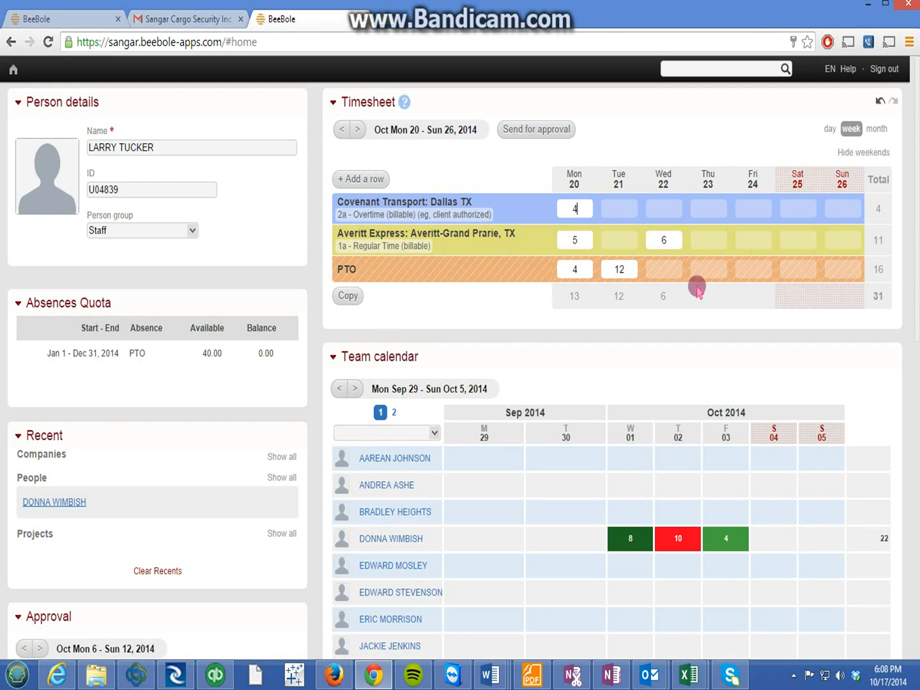
click(361, 130)
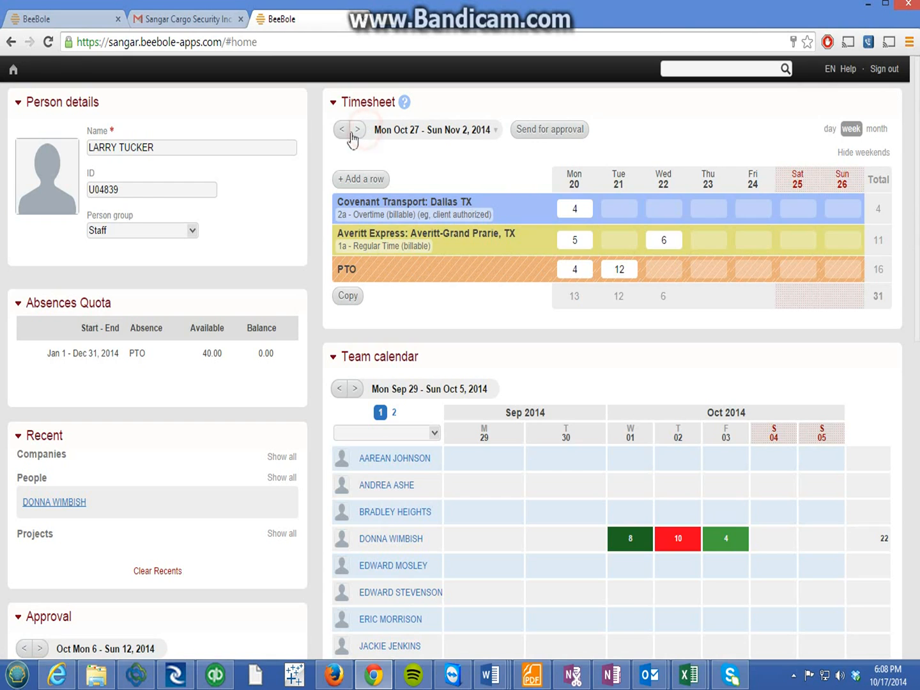
click(341, 130)
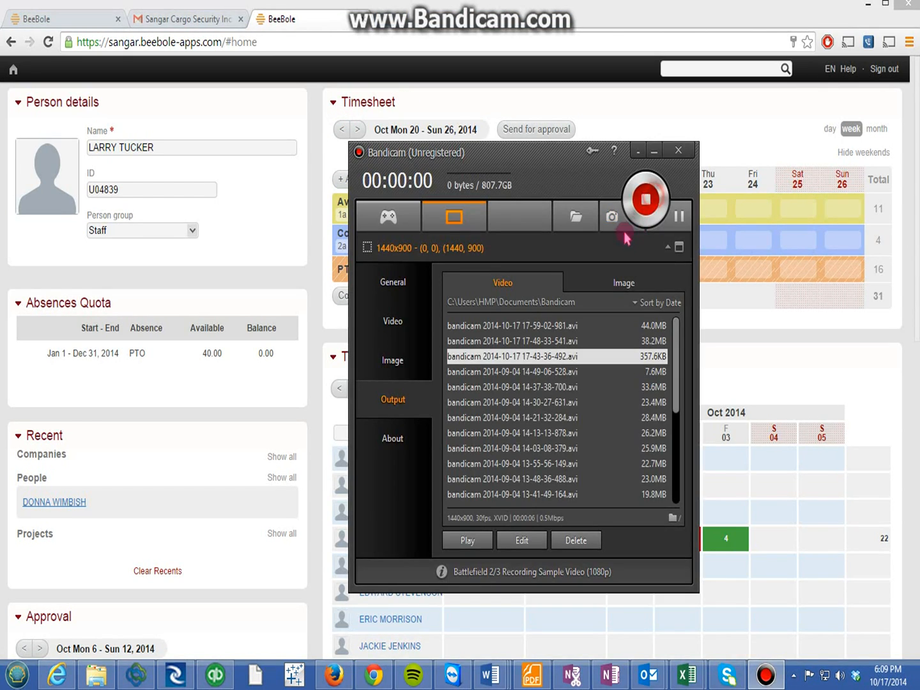
click(639, 148)
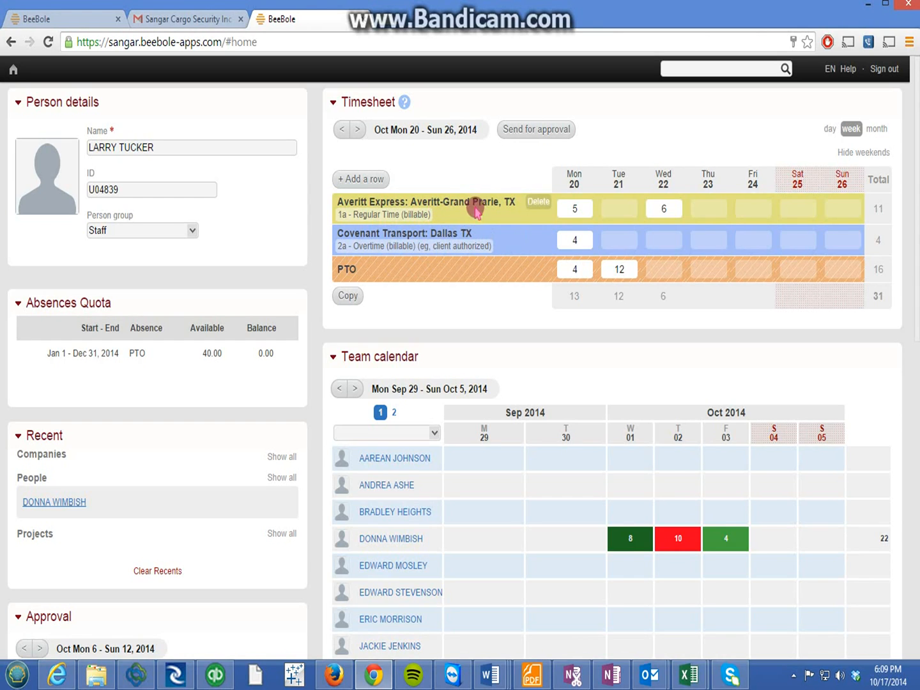
mouse_move(487, 213)
mouse_move(503, 267)
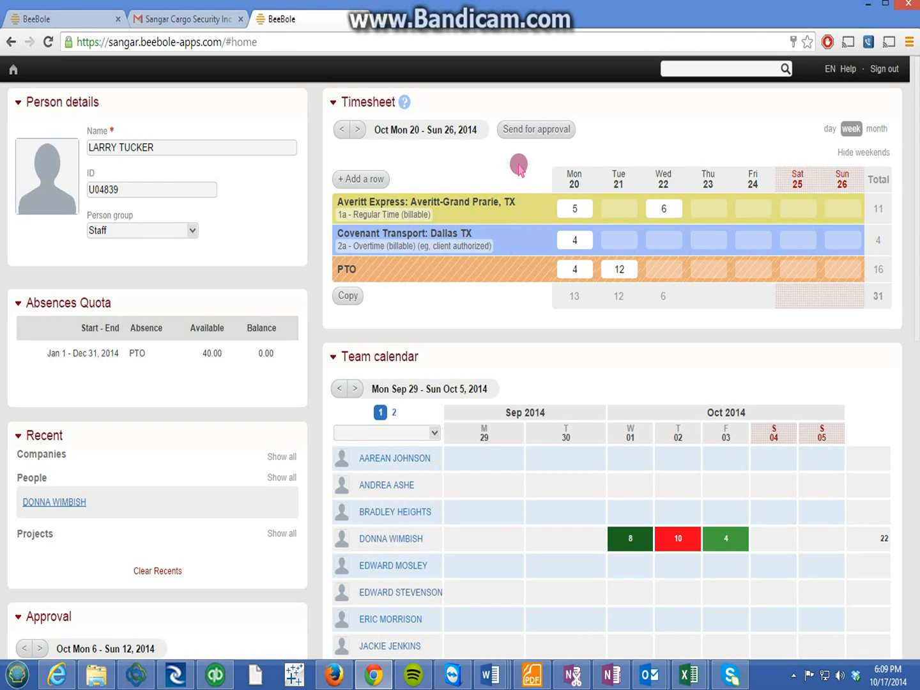
Examine the home page's team calendar, approval list, project and people reports, and absences quota
scroll(508, 247, down, 7)
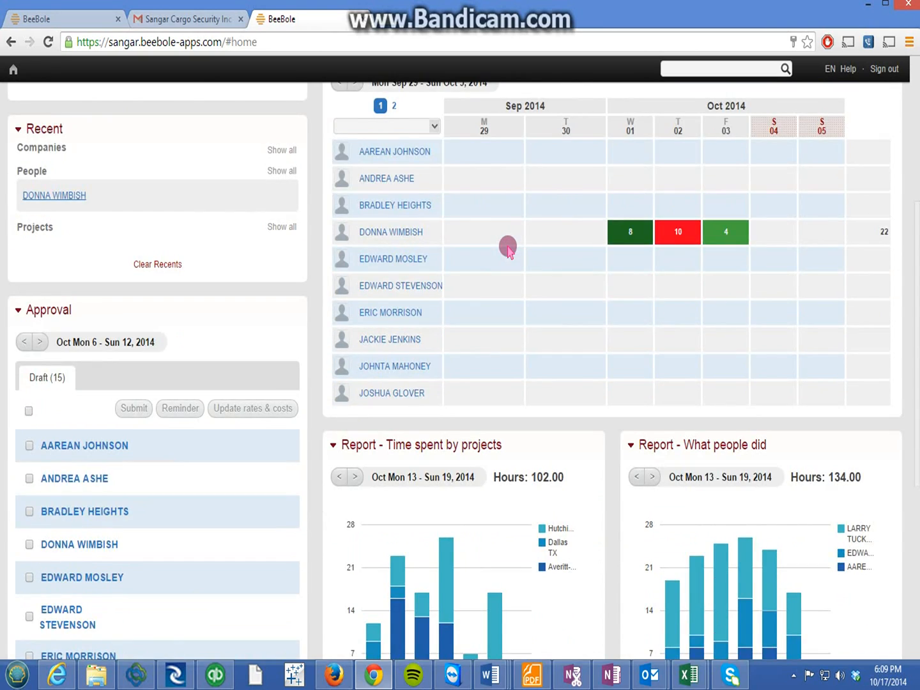
scroll(508, 246, up, 7)
scroll(508, 246, down, 7)
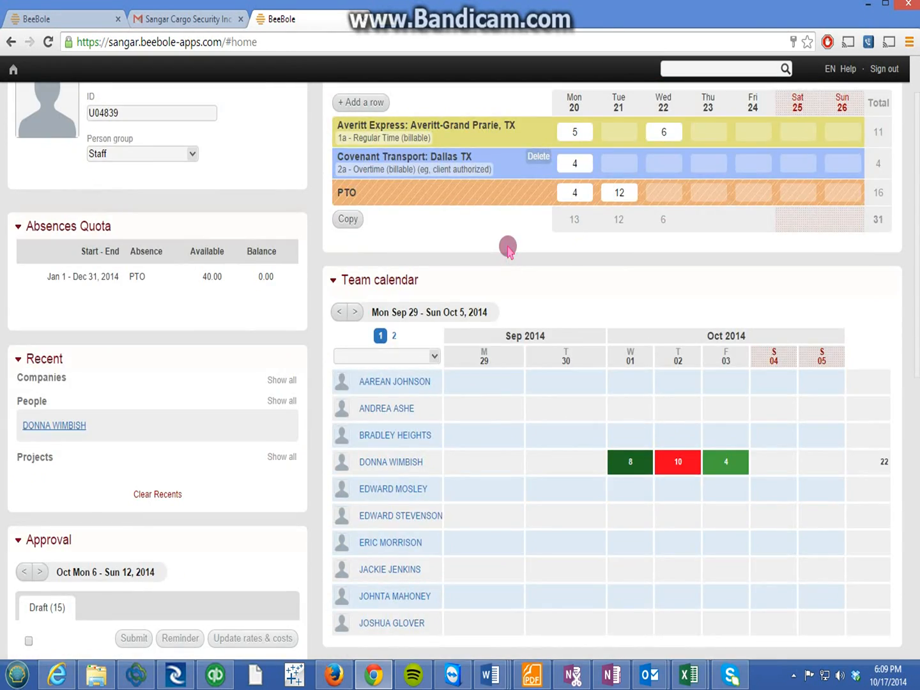
scroll(181, 361, down, 2)
scroll(195, 347, up, 6)
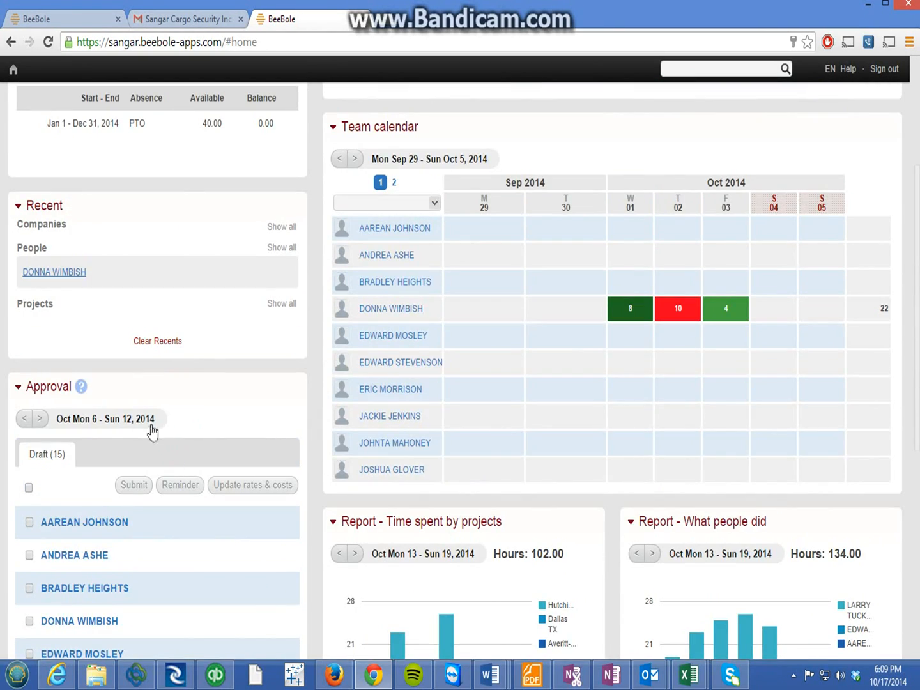
scroll(447, 543, down, 4)
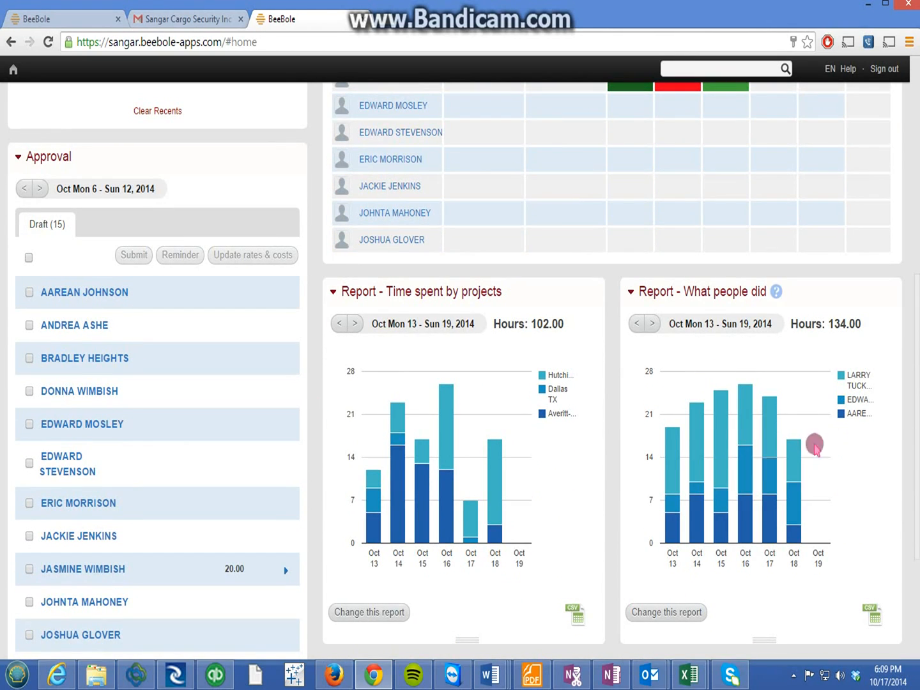
scroll(437, 492, up, 5)
scroll(434, 491, up, 2)
scroll(287, 499, down, 2)
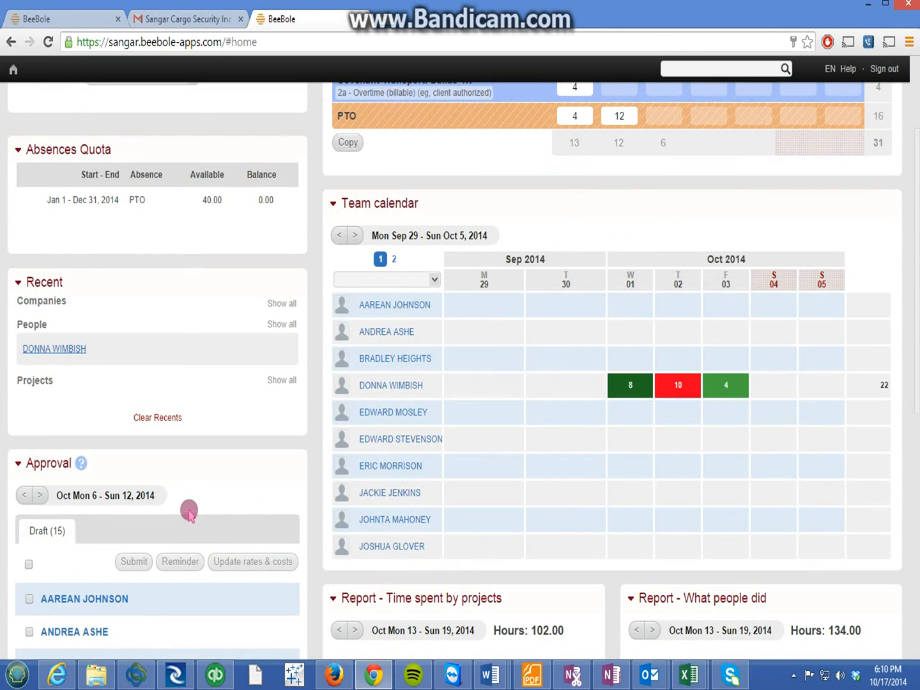
scroll(211, 408, up, 2)
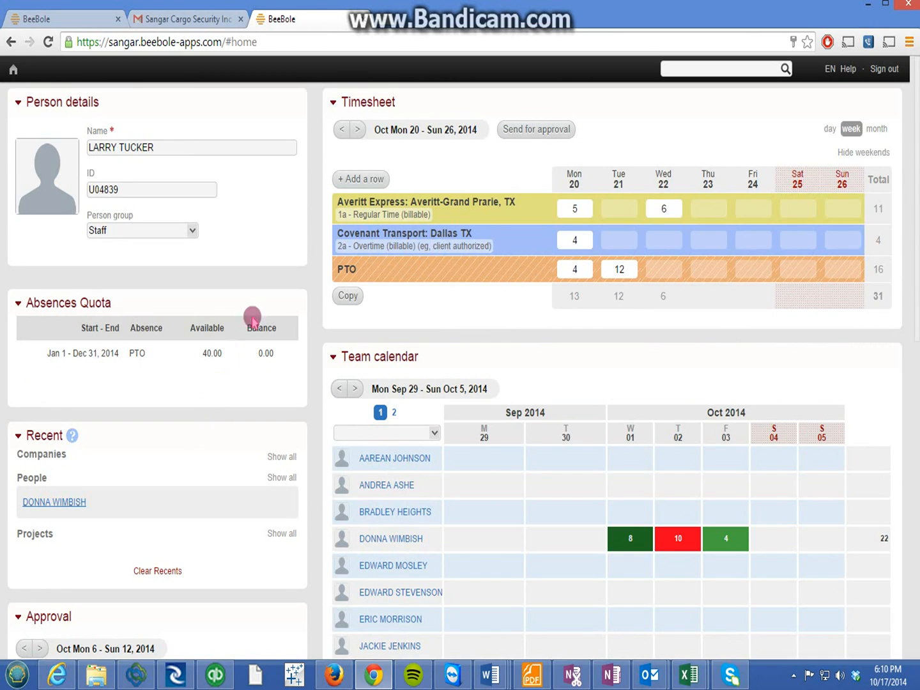
View the second listed team member's profile from the team calendar twice, and return to the home page's team calendar
click(392, 485)
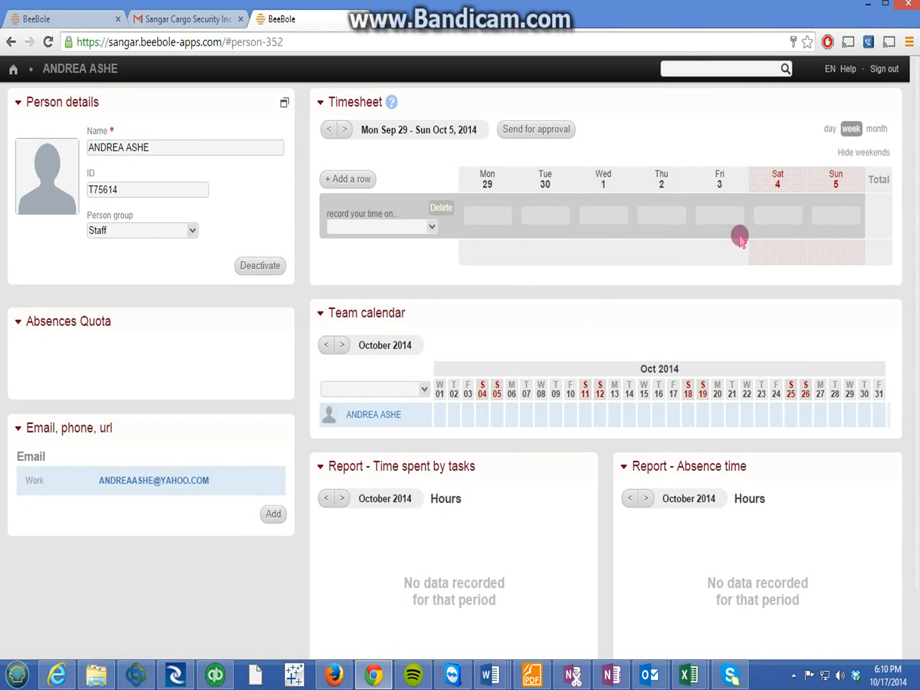
click(14, 73)
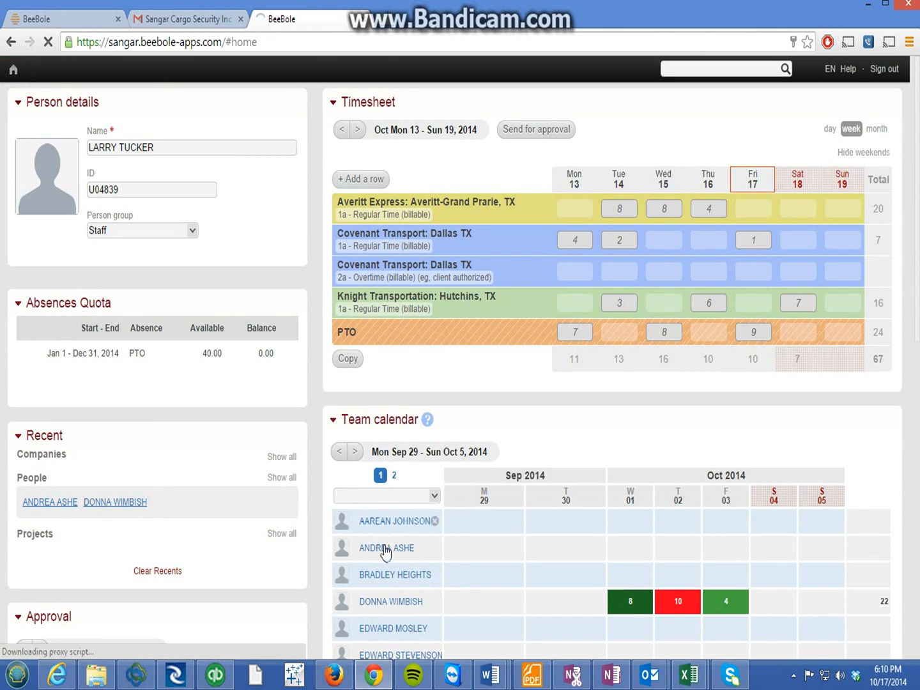
click(387, 553)
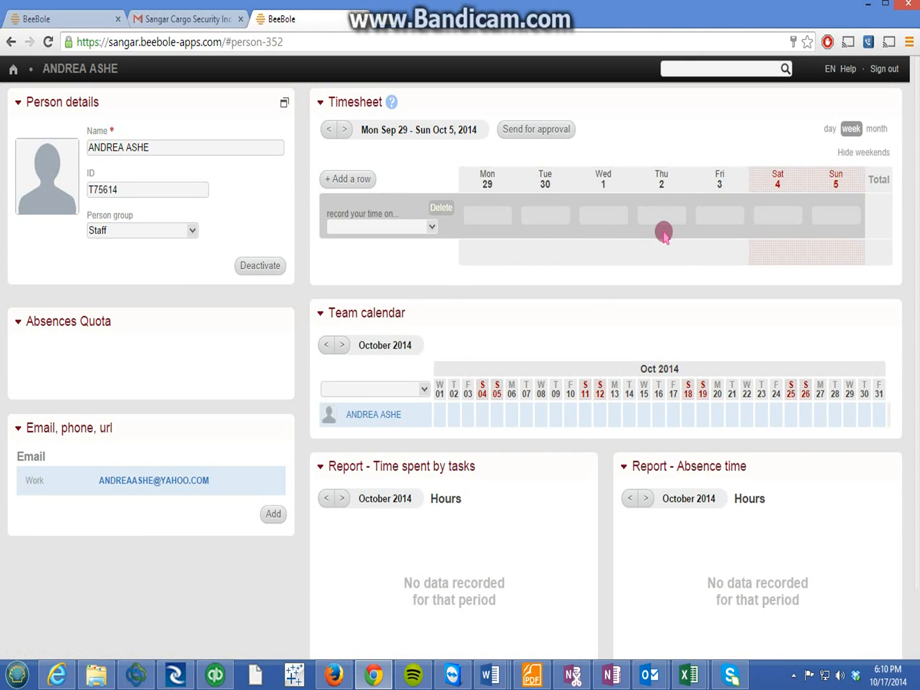
click(12, 41)
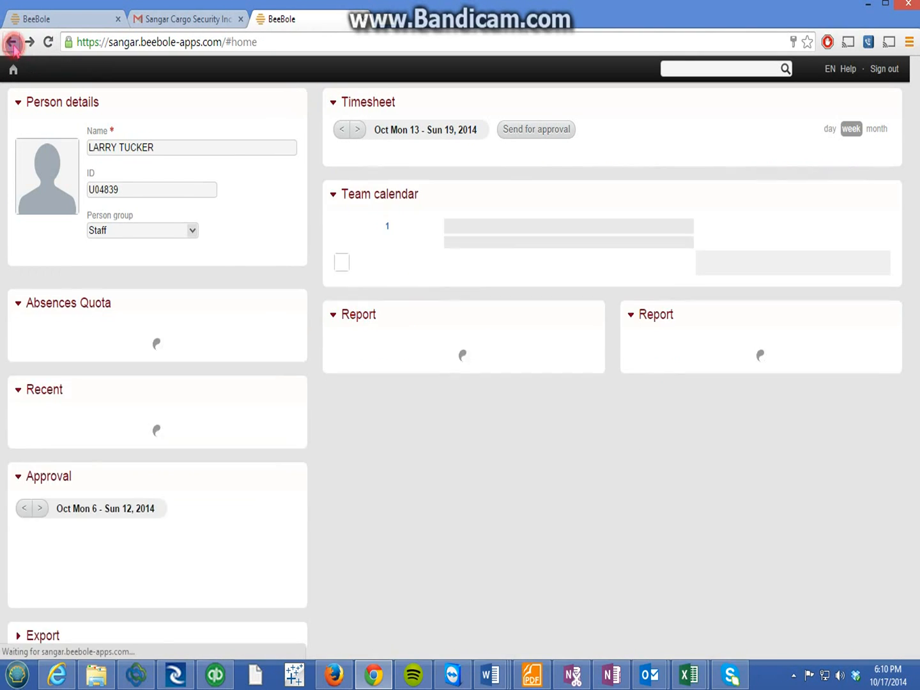
scroll(501, 451, down, 3)
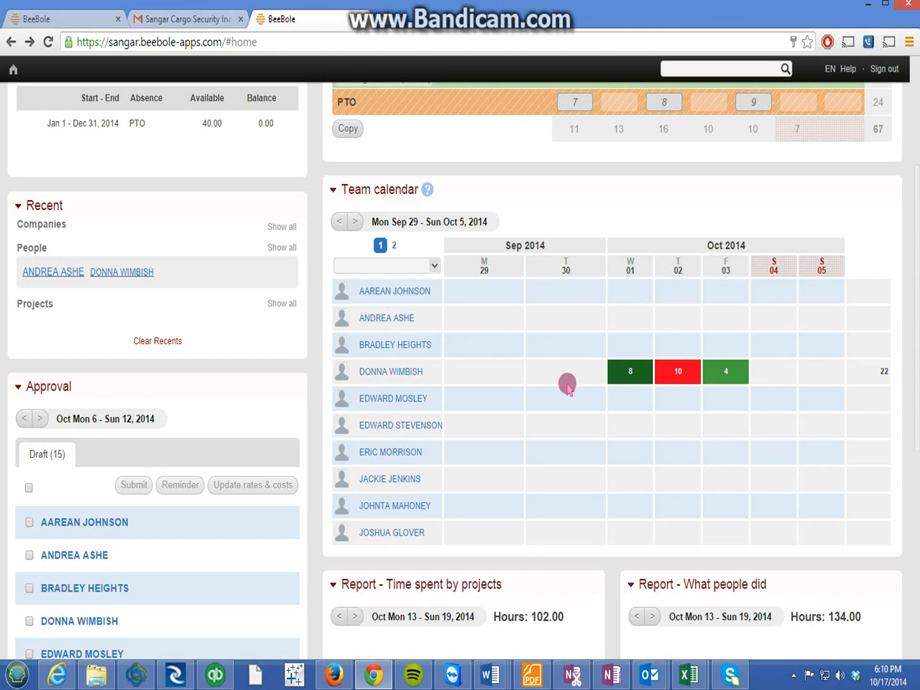
Review the home page's timesheet, team calendar, approval list, and the reports on time spent by projects and what people did
scroll(743, 560, up, 3)
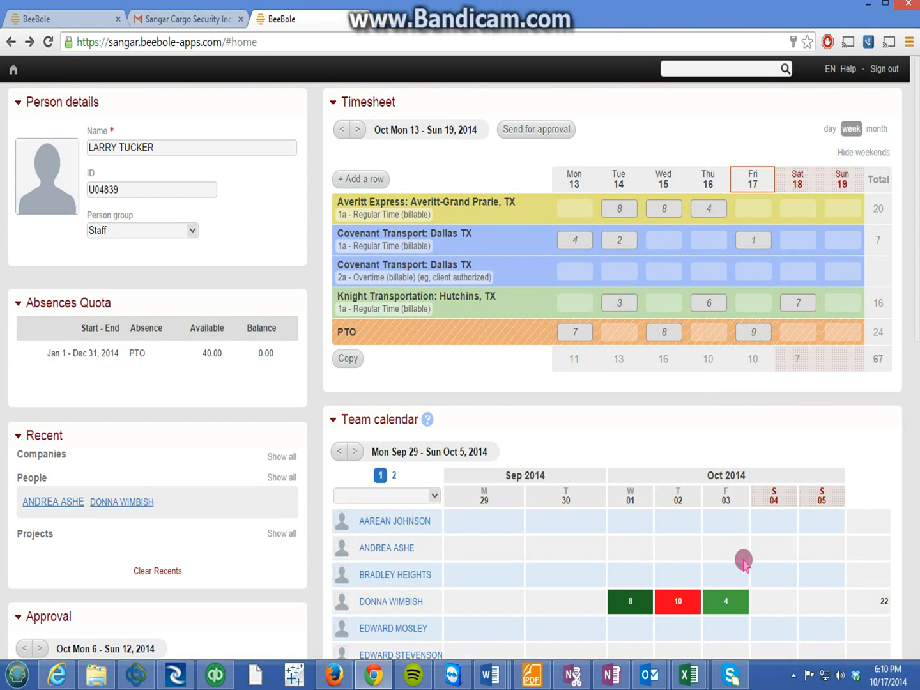
scroll(612, 473, down, 1)
scroll(611, 474, up, 1)
scroll(612, 474, down, 1)
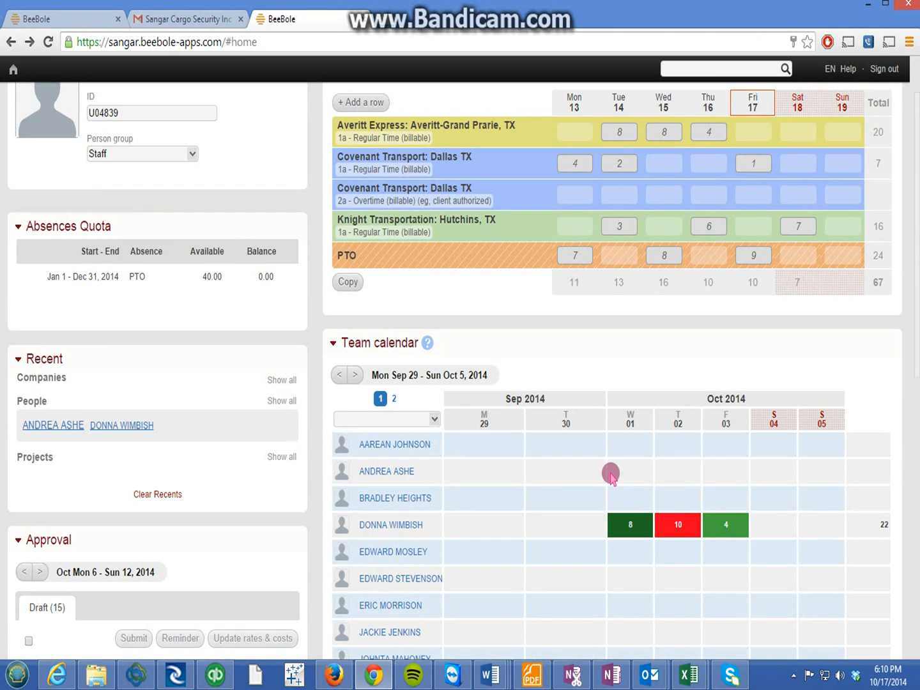
scroll(612, 474, down, 7)
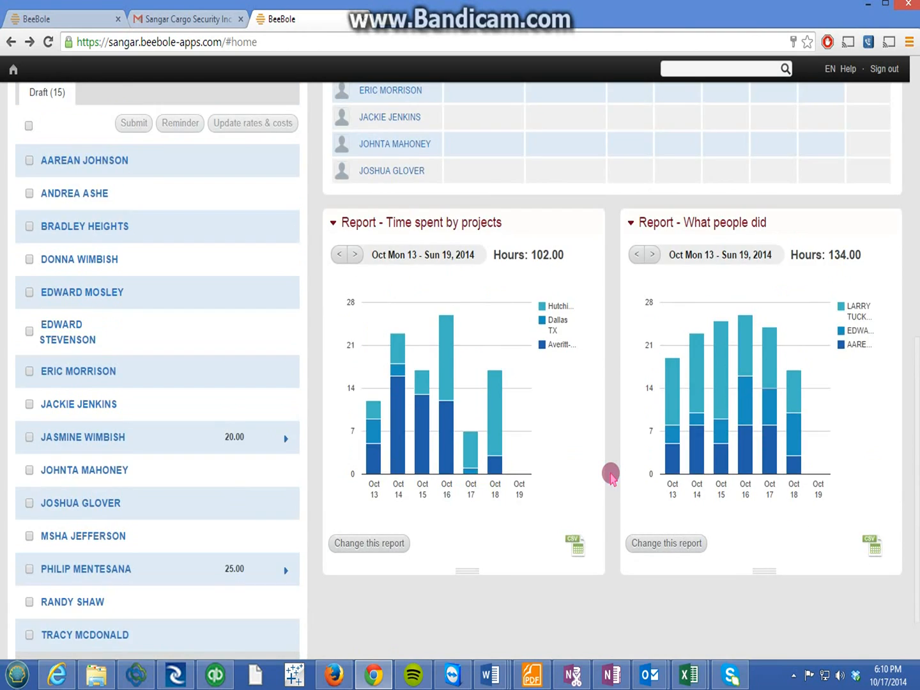
scroll(610, 474, up, 7)
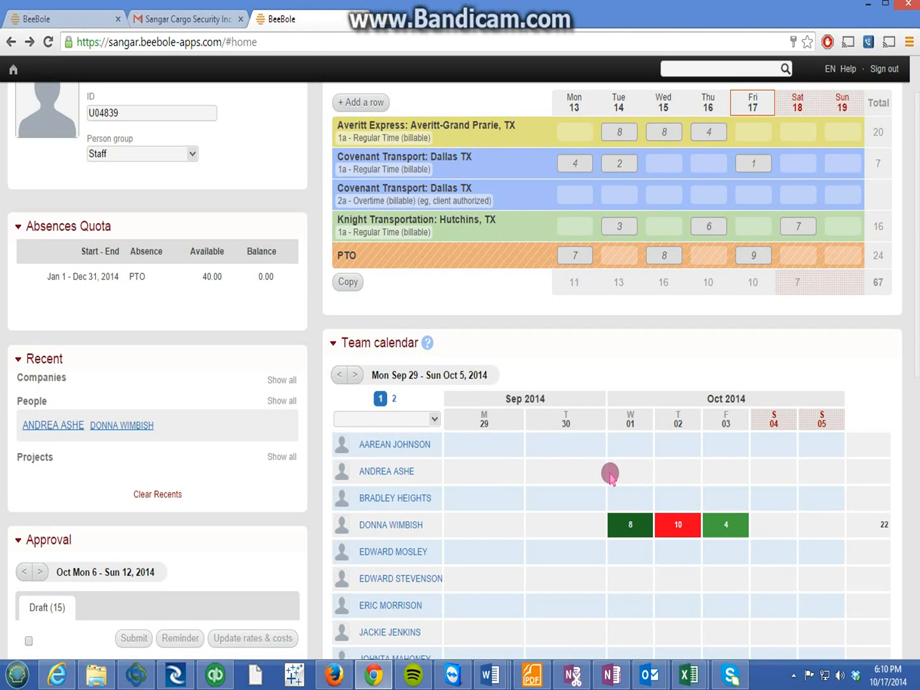
scroll(610, 474, up, 1)
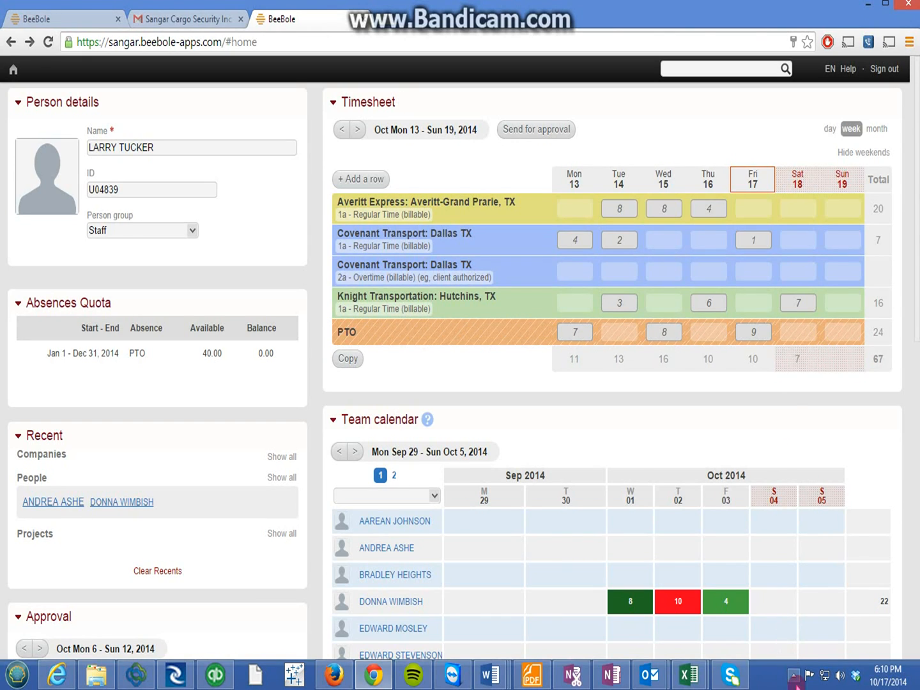
click(794, 675)
click(794, 678)
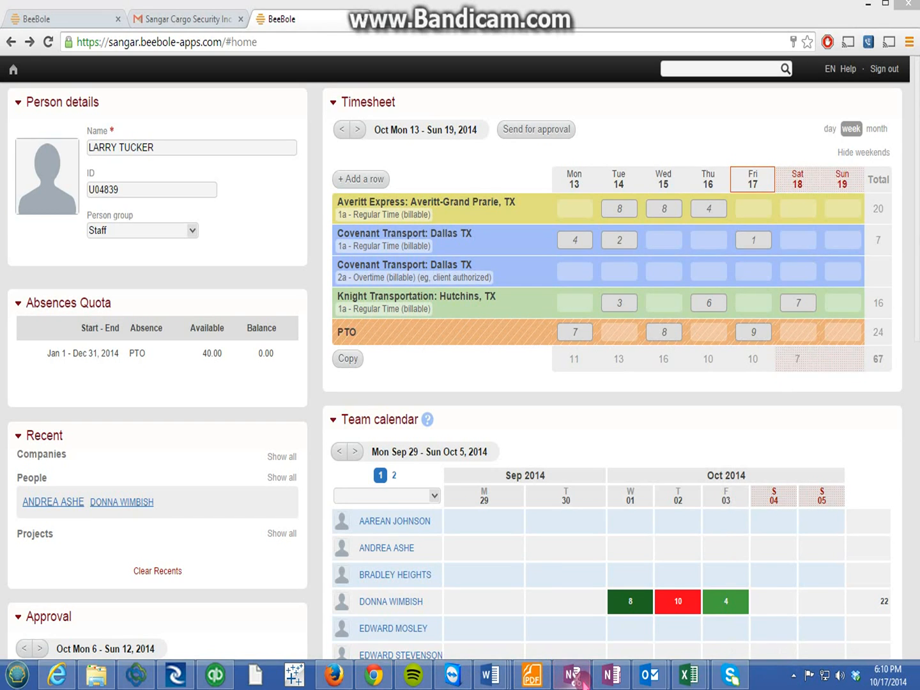
click(793, 677)
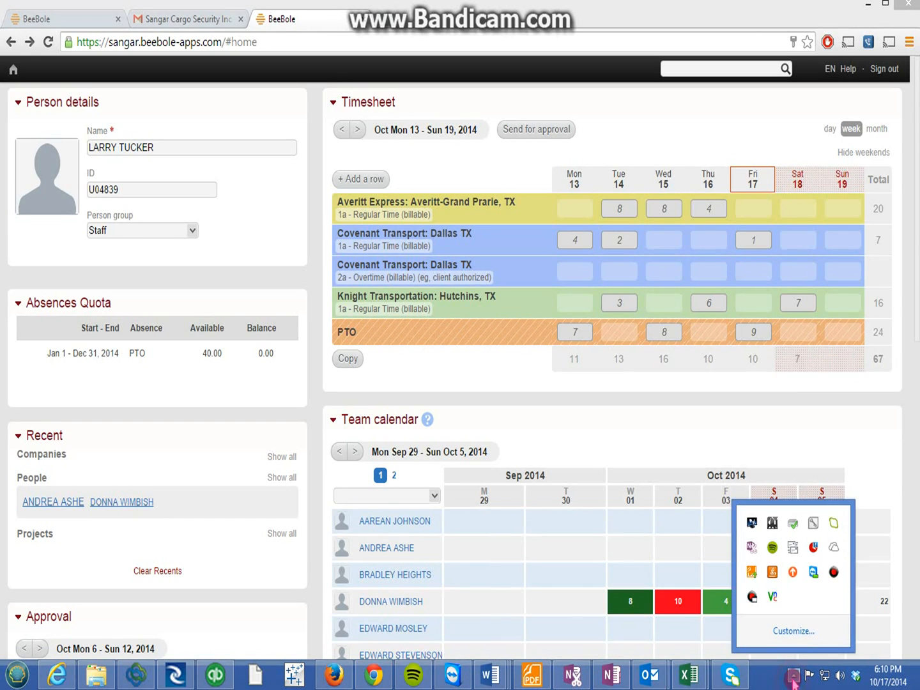